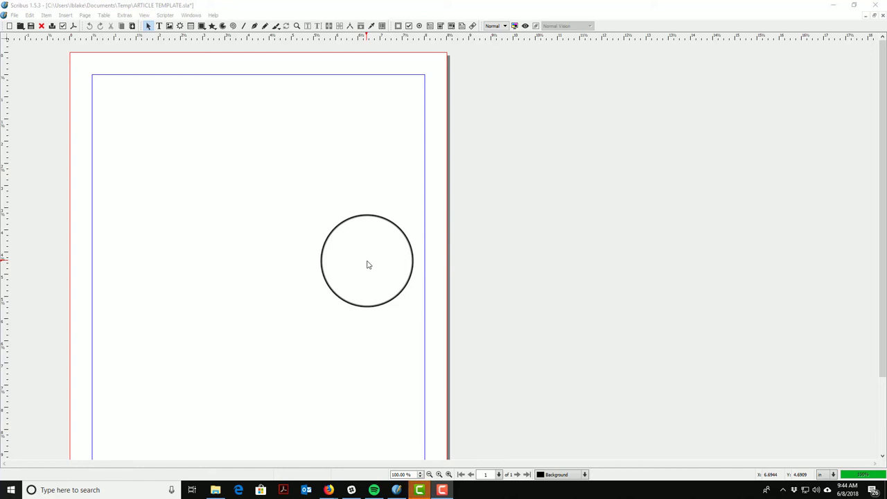
pyautogui.moveTo(368, 265); pyautogui.dragTo(197, 114)
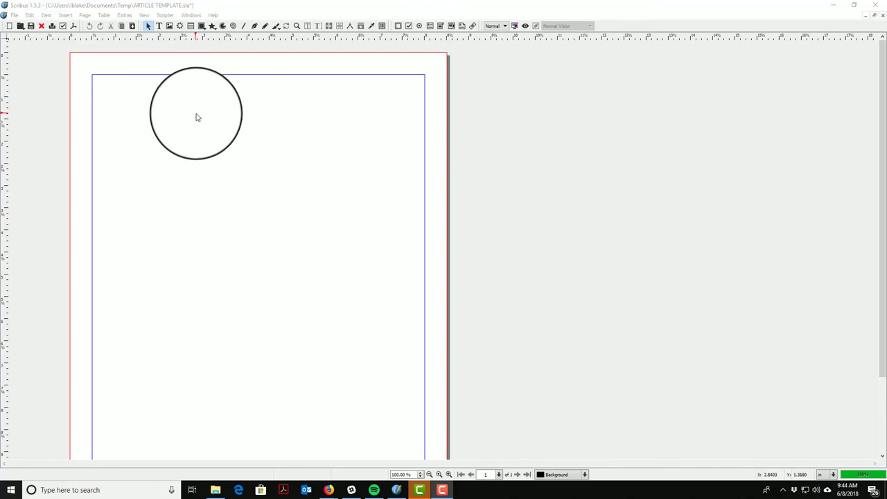
pyautogui.moveTo(200, 132); pyautogui.dragTo(242, 233)
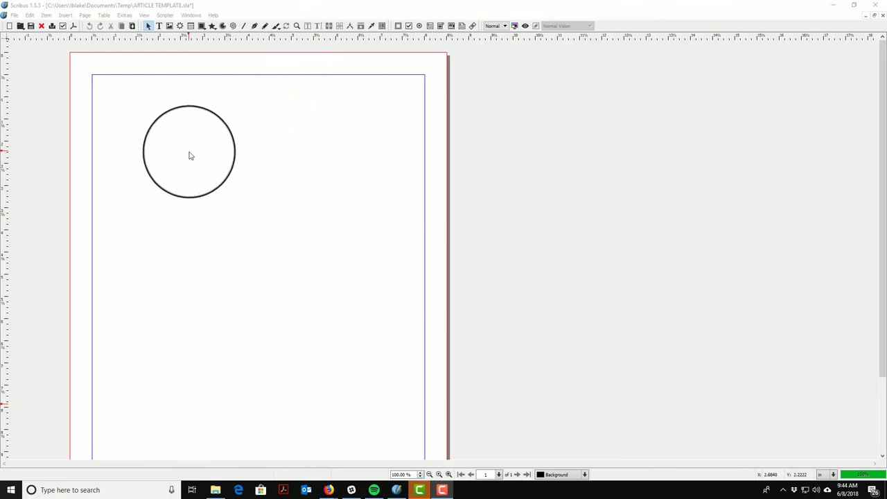
# Step: Draw a text frame about 7.5 by 1.9 in across the page's top between the margins and show its properties
pyautogui.click(160, 28)
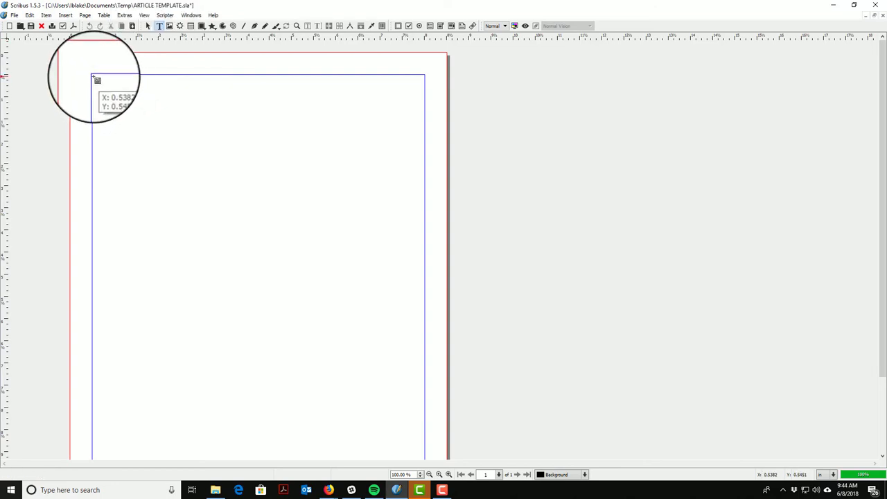
pyautogui.moveTo(92, 75); pyautogui.dragTo(425, 159)
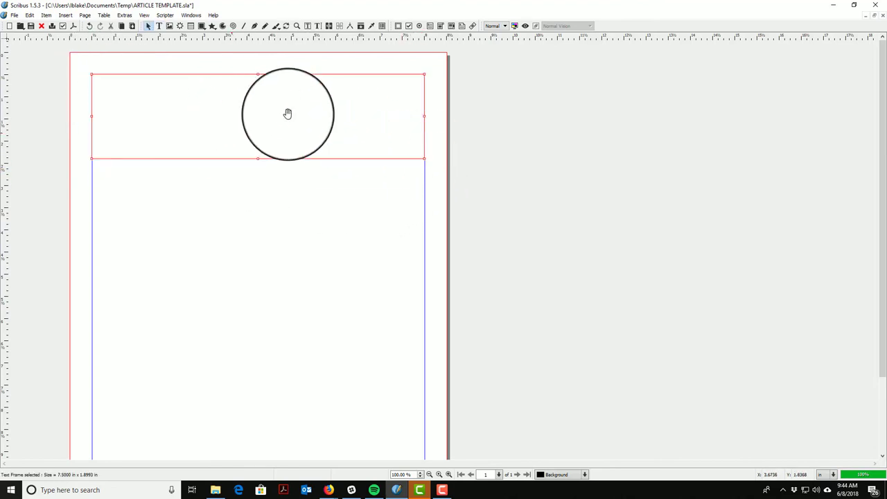
pyautogui.rightClick(277, 130)
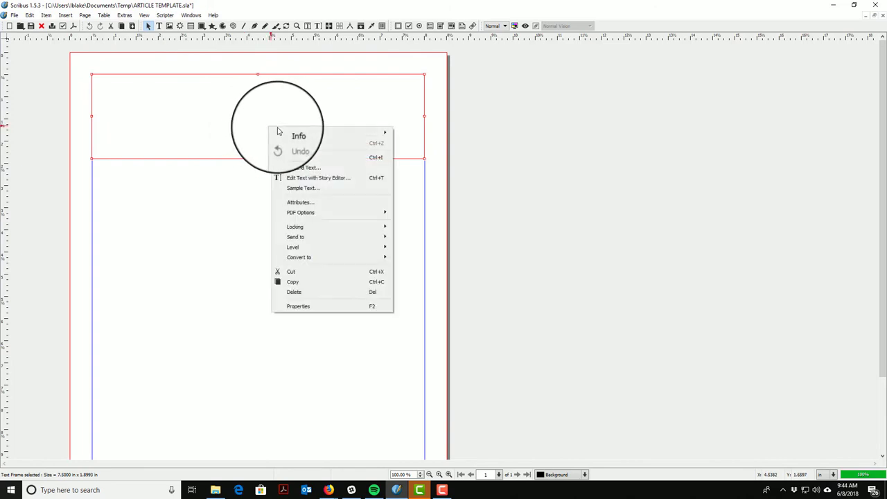
pyautogui.click(312, 307)
pyautogui.moveTo(465, 233); pyautogui.dragTo(513, 63)
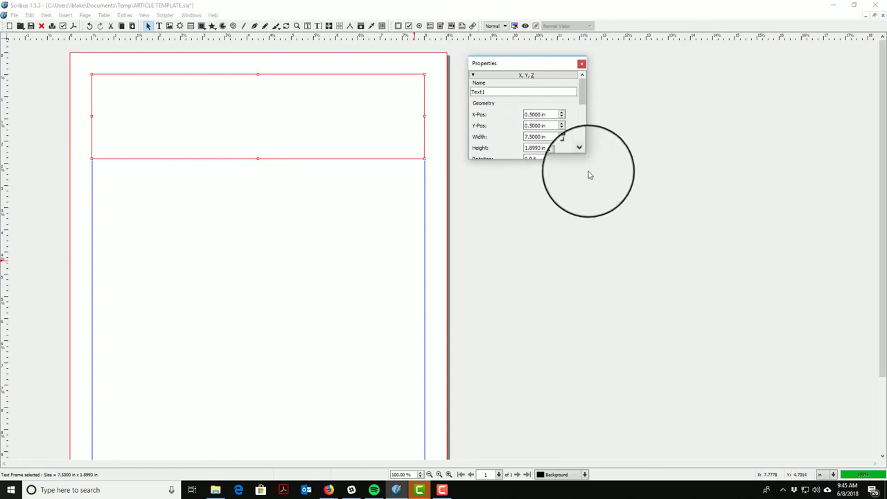
pyautogui.moveTo(586, 161); pyautogui.dragTo(626, 301)
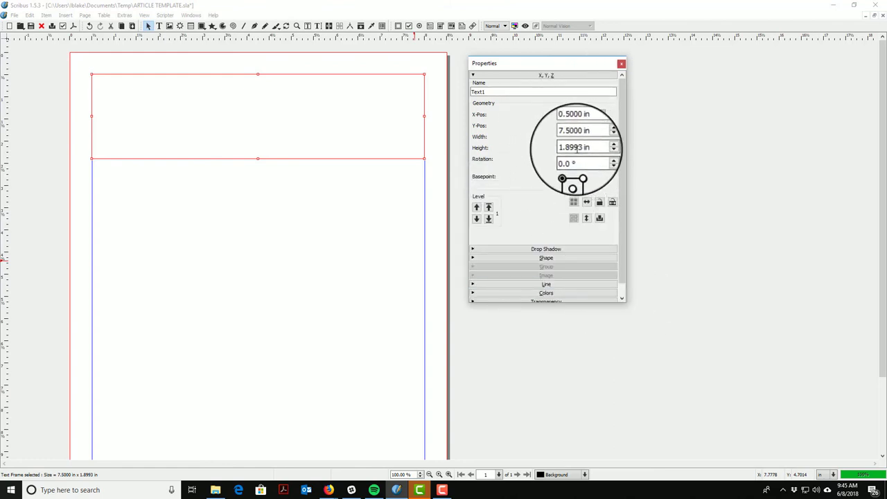
# Step: Set the top frame's height to 2 in and name it Text_Main_Title_01
pyautogui.moveTo(589, 148); pyautogui.dragTo(563, 148)
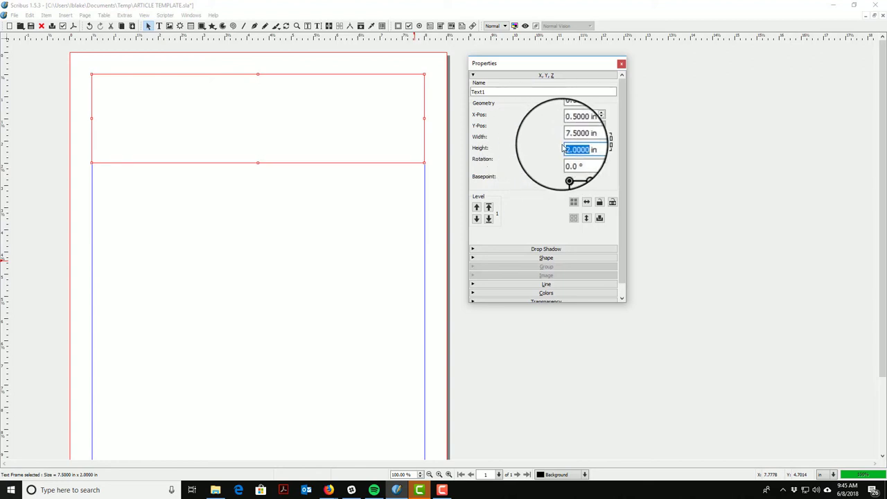
pyautogui.click(516, 88)
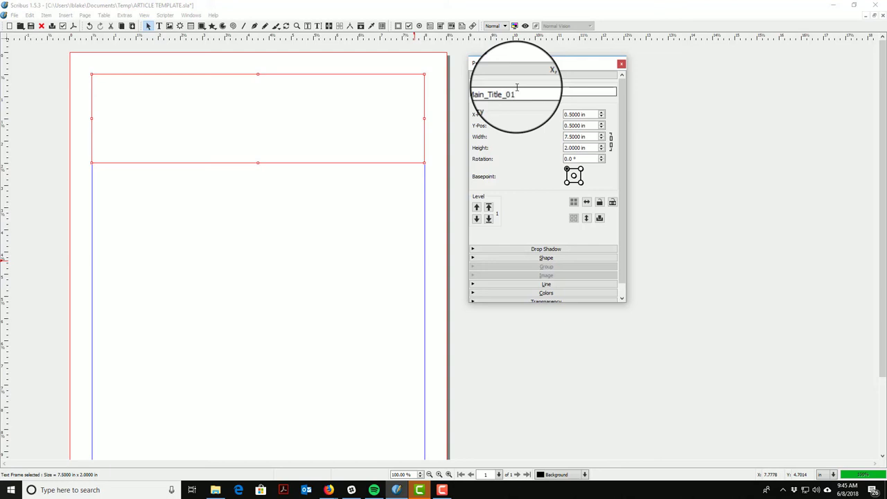
pyautogui.press('Return')
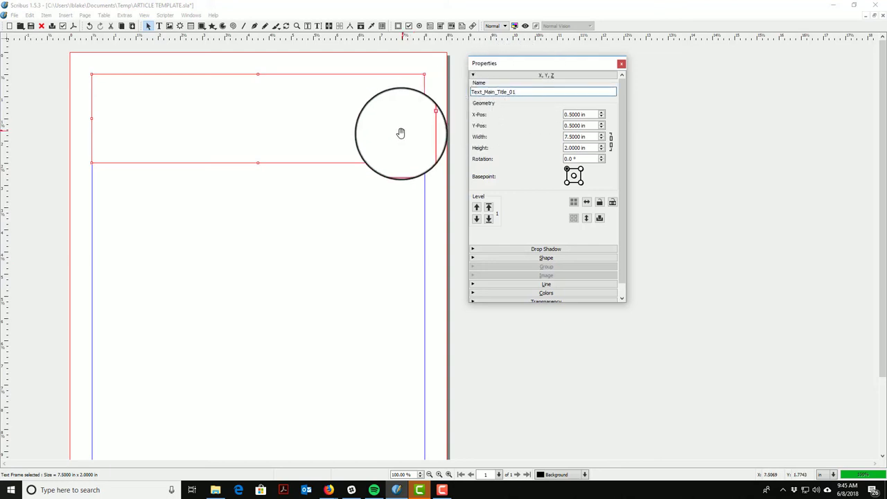
pyautogui.click(323, 186)
# Step: Draw a text frame about 3.88 by 6.98 in just below the title frame, starting at the left margin
pyautogui.scroll(-3, 323, 187)
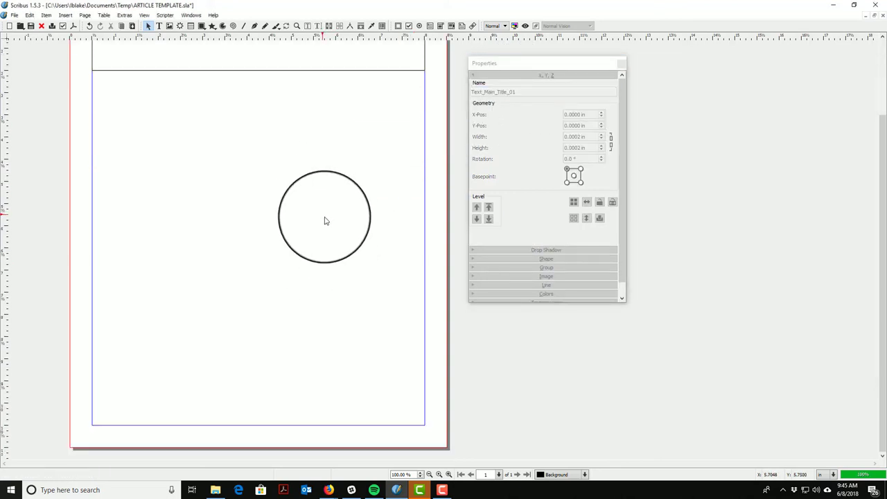
pyautogui.scroll(2, 339, 164)
pyautogui.scroll(-1, 338, 170)
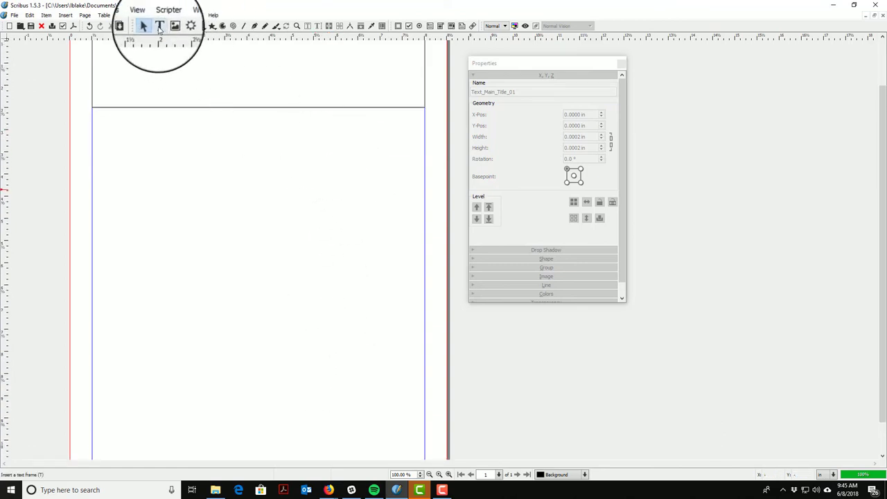
pyautogui.click(160, 27)
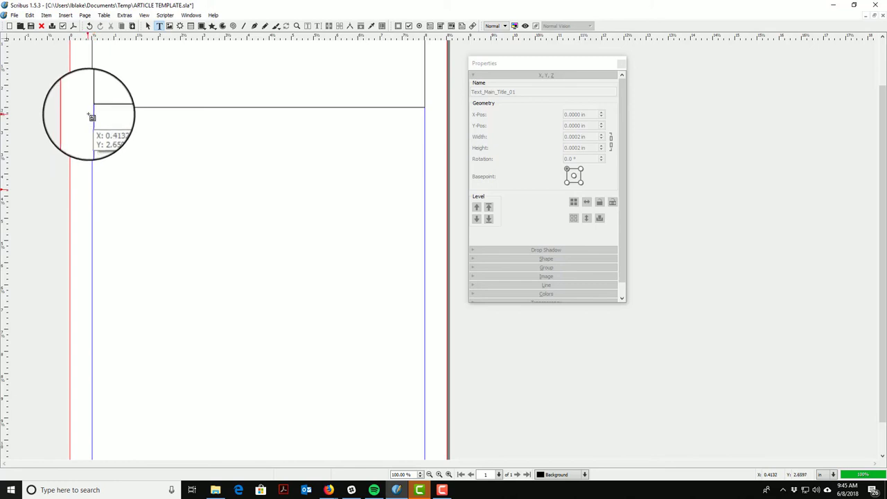
pyautogui.moveTo(92, 111)
pyautogui.mouseDown()
pyautogui.moveTo(259, 356)
pyautogui.moveTo(265, 422)
pyautogui.mouseUp()
# Step: Set the new column frame's Y position to 2.5 in so it meets the title frame
pyautogui.scroll(-1, 314, 312)
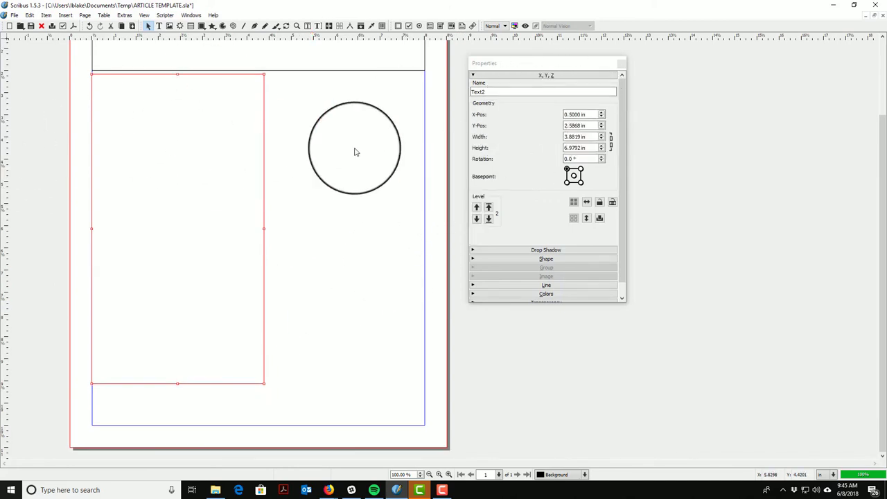
pyautogui.doubleClick(574, 125)
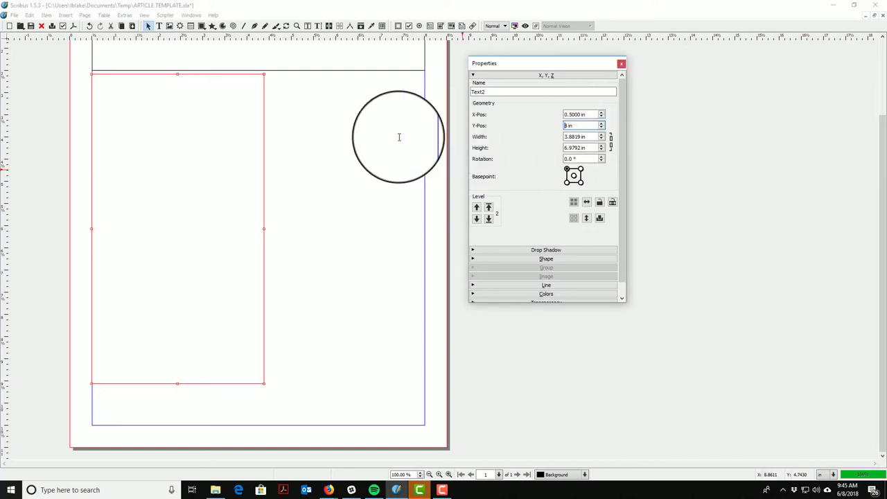
pyautogui.write('2.50')
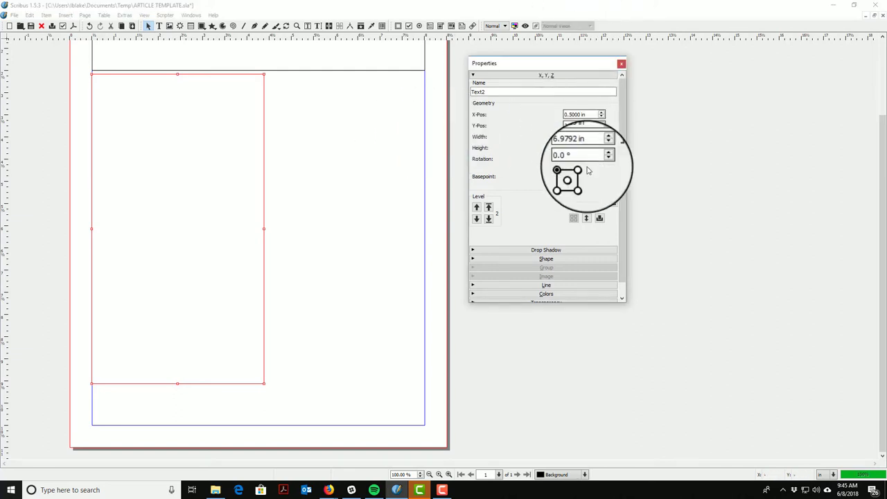
pyautogui.press('Return')
# Step: Set the column frame's width to 3.5 in and its height to 7 in
pyautogui.doubleClick(581, 137)
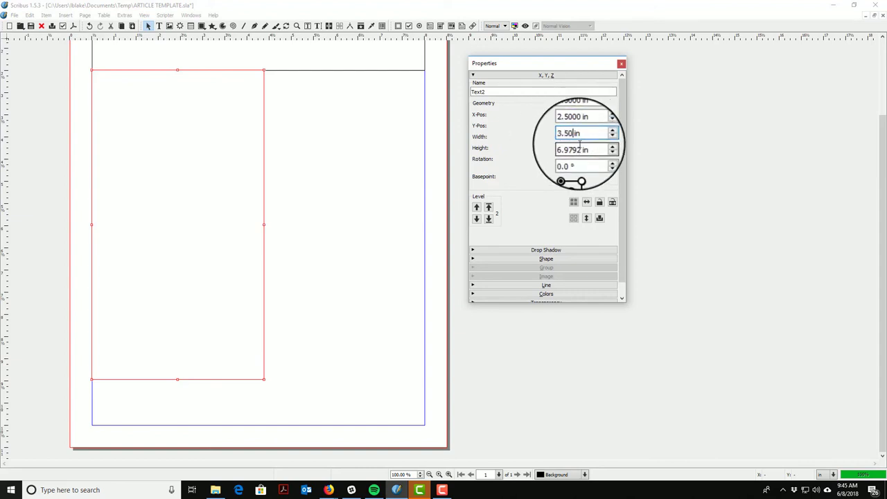
pyautogui.click(579, 148)
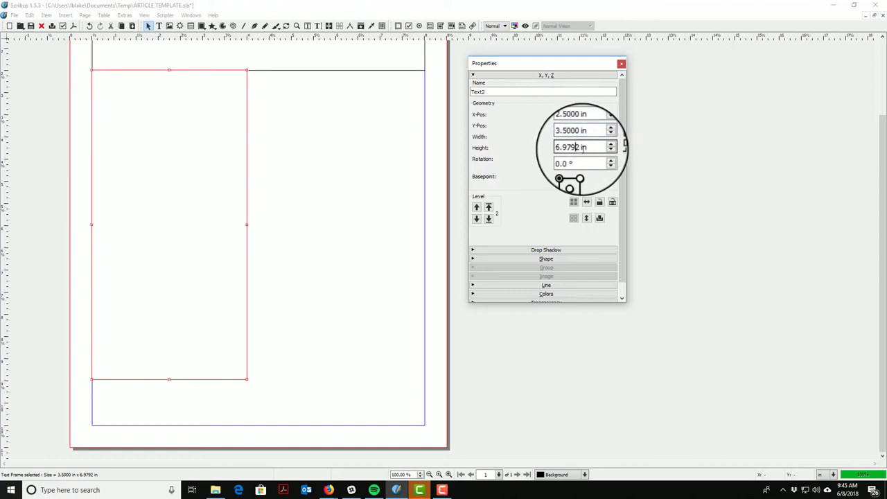
pyautogui.doubleClick(580, 148)
pyautogui.write('0.0')
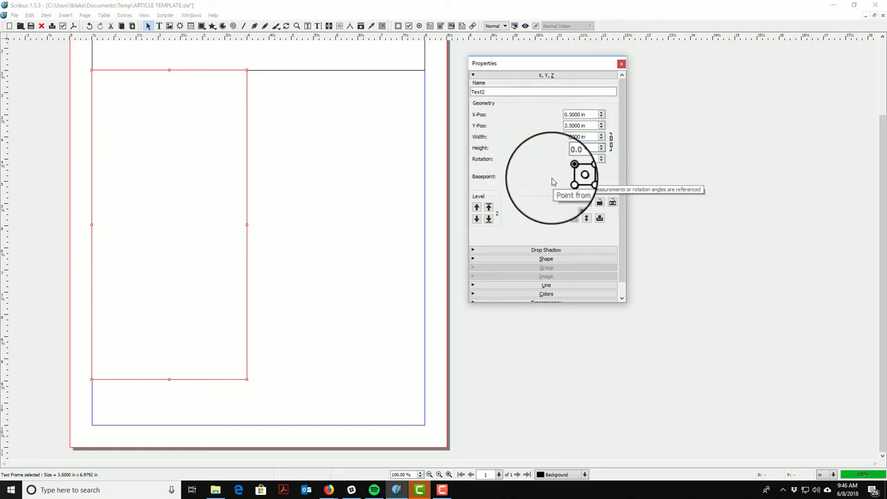
pyautogui.press('Return')
pyautogui.scroll(1, 347, 152)
pyautogui.scroll(1, 282, 142)
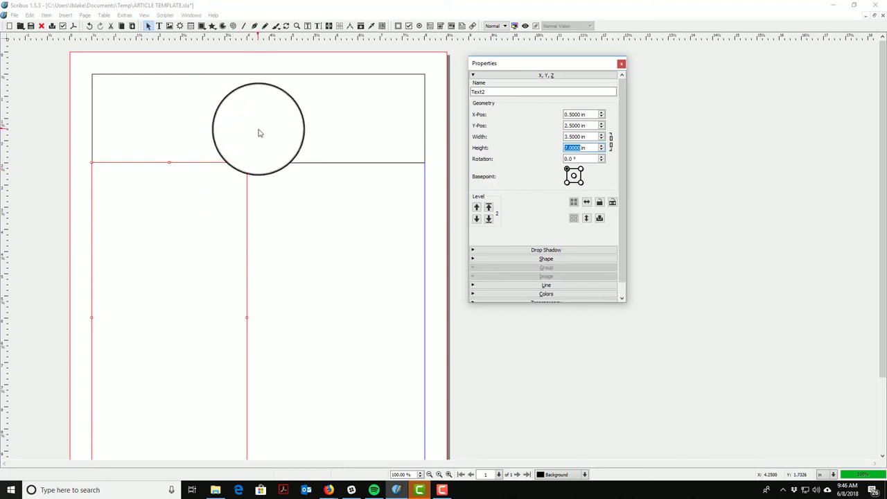
pyautogui.scroll(-1, 259, 133)
pyautogui.click(285, 365)
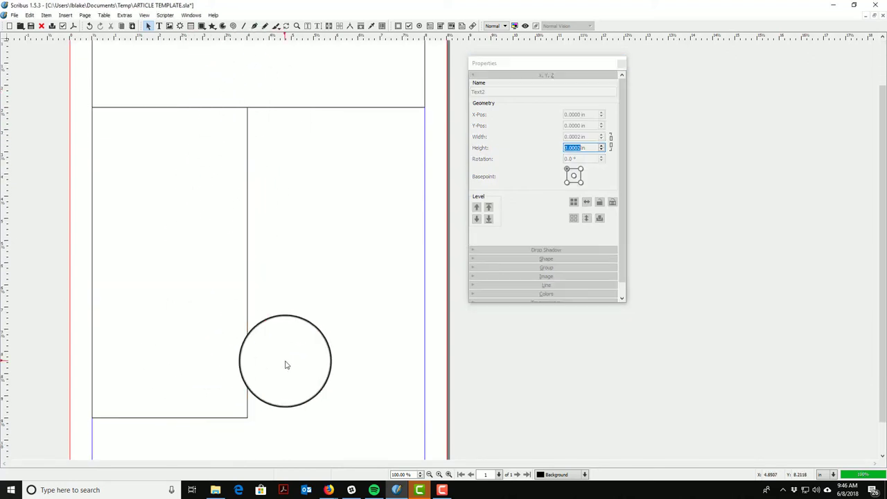
# Step: Name the column frame Text_Left_Column
pyautogui.click(211, 308)
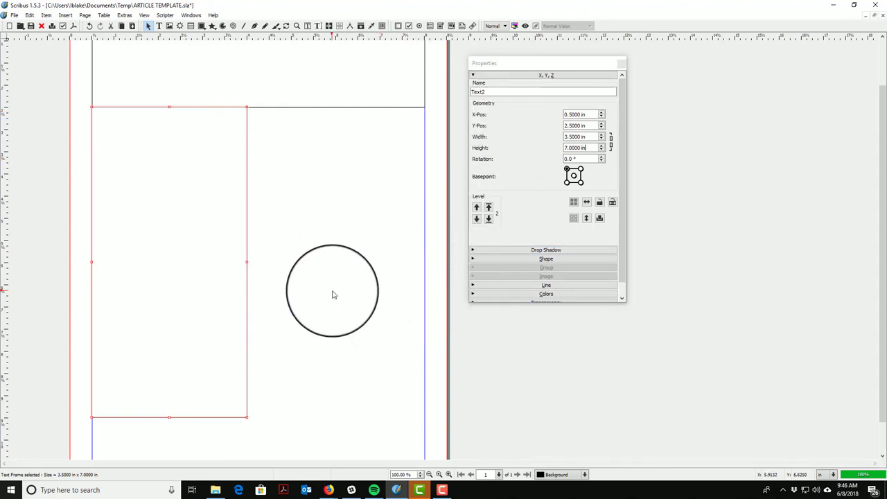
pyautogui.click(509, 87)
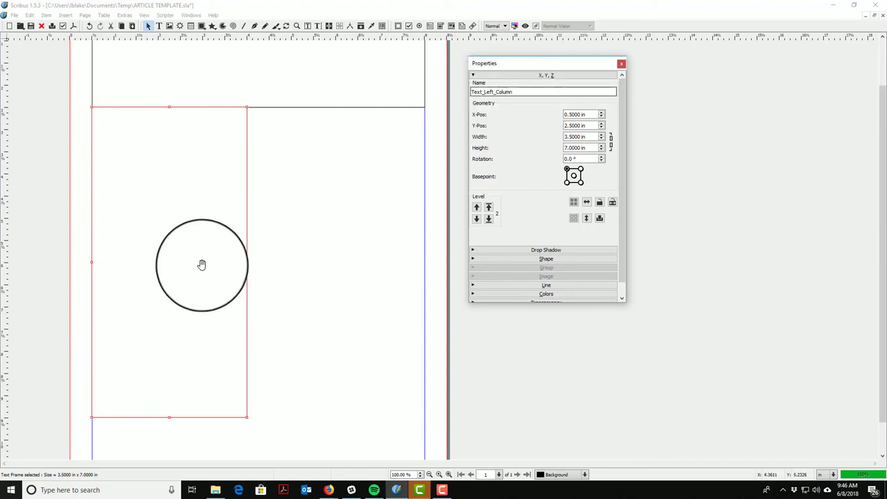
pyautogui.click(236, 229)
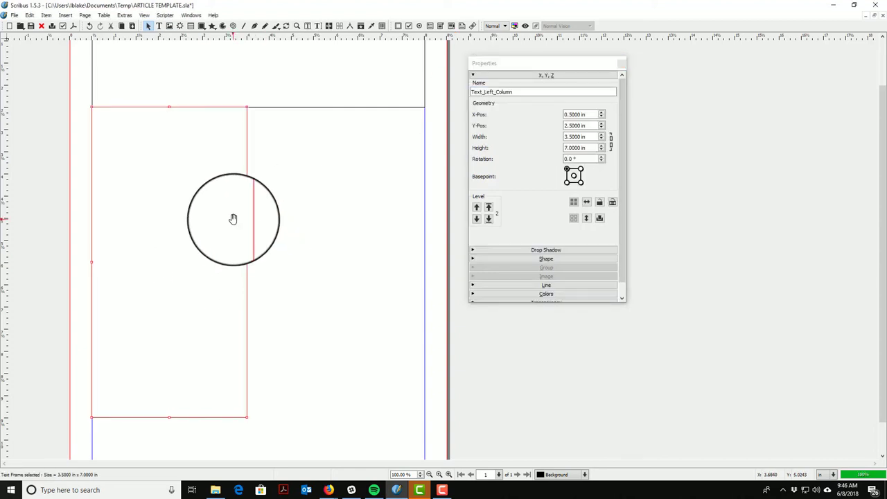
# Step: Duplicate the left column frame and place the copy against the right margin at X 4.5 in, Y 2.5 in
pyautogui.rightClick(233, 219)
pyautogui.click(270, 375)
pyautogui.rightClick(223, 287)
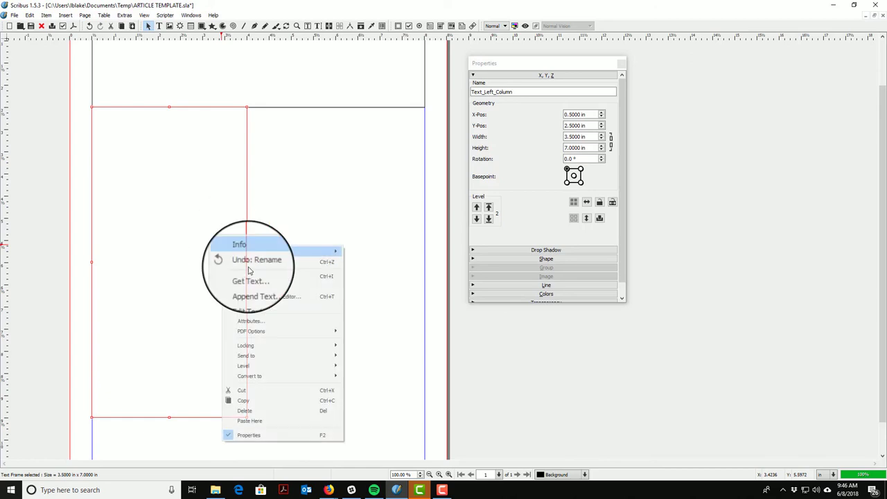
pyautogui.click(247, 422)
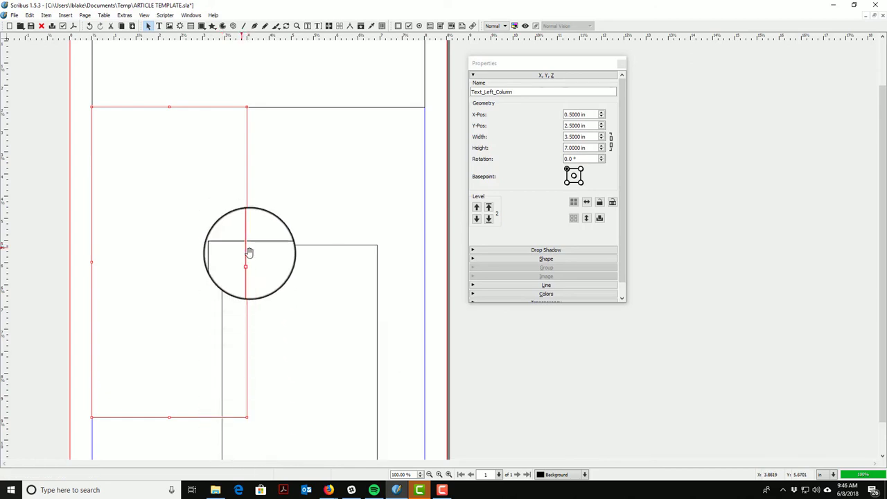
pyautogui.moveTo(301, 311); pyautogui.dragTo(345, 173)
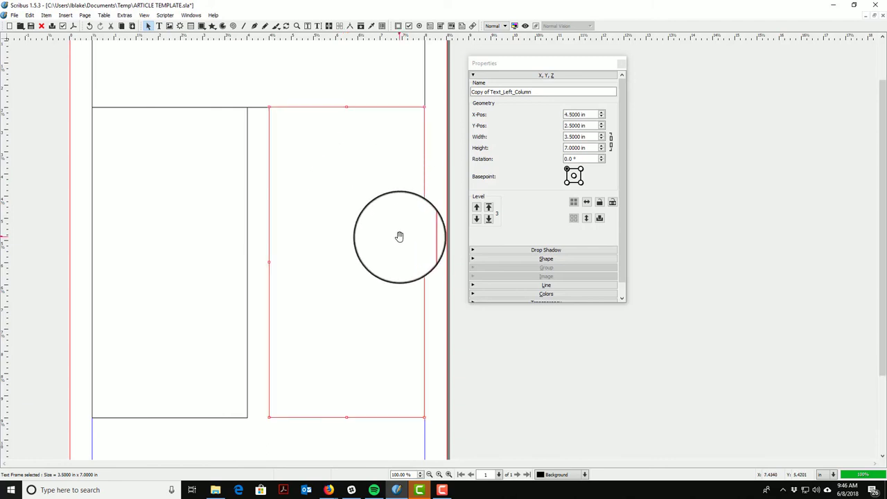
# Step: Rename the copied column frame Text_Right_Column_01
pyautogui.moveTo(490, 92); pyautogui.dragTo(472, 92)
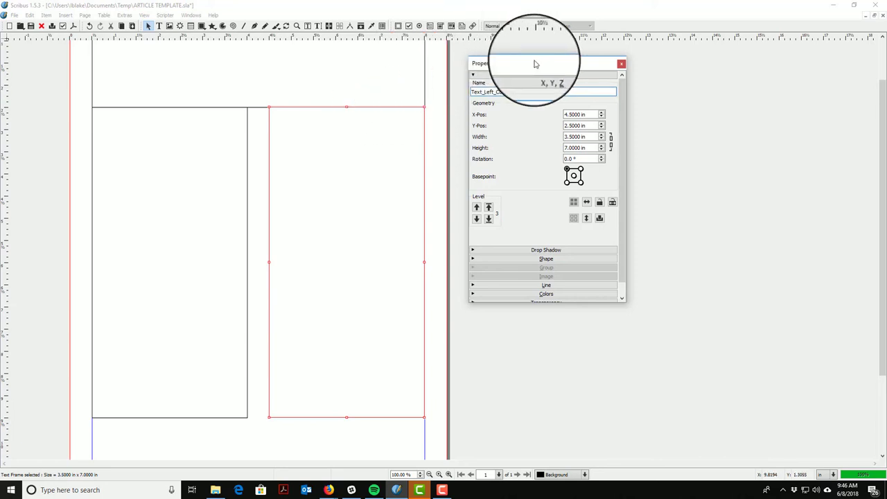
pyautogui.press('End')
pyautogui.hotkey('shift', 'Left')
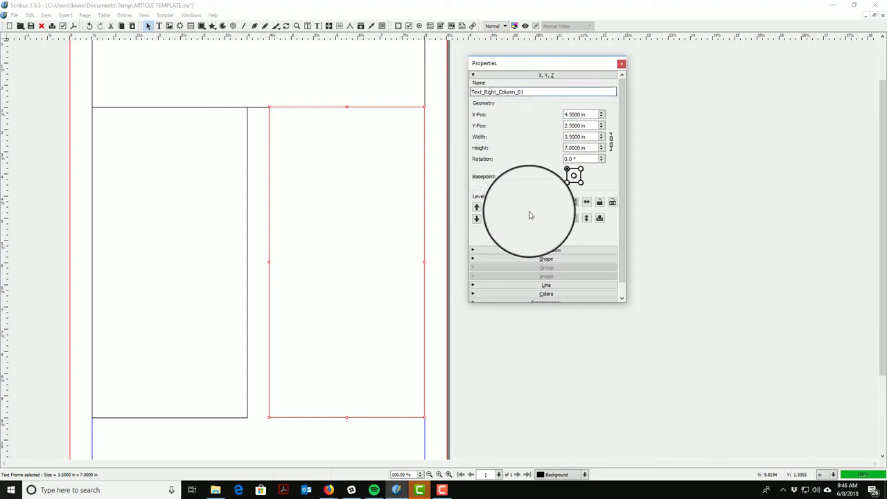
# Step: Add the suffix _01 to the left column frame's name
pyautogui.click(107, 192)
pyautogui.click(568, 95)
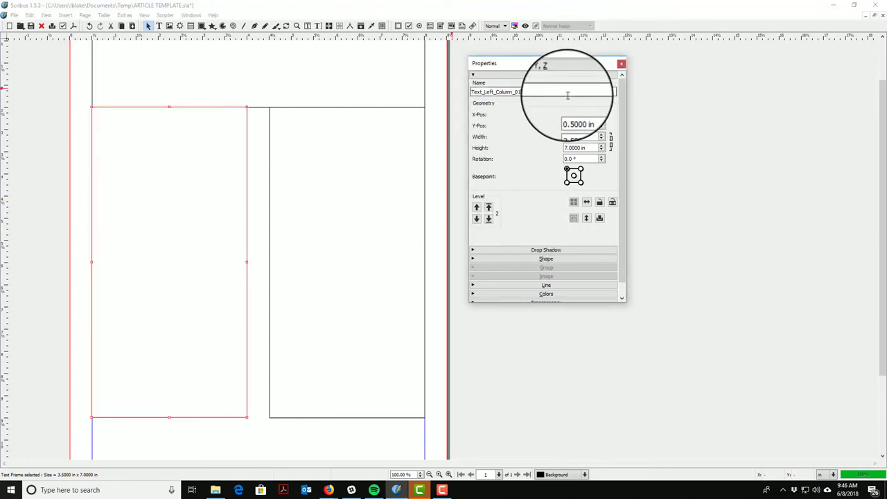
pyautogui.write('_01')
pyautogui.click(251, 194)
# Step: Draw a footer text frame about 7.5 by 0.92 in below the two columns, spanning both side margins down to the bottom margin
pyautogui.scroll(-3, 252, 206)
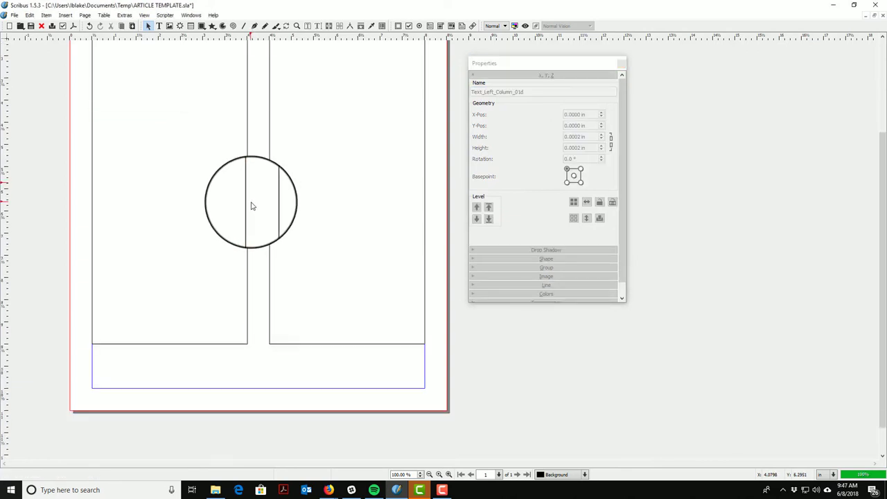
pyautogui.scroll(-2, 249, 235)
pyautogui.scroll(7, 278, 275)
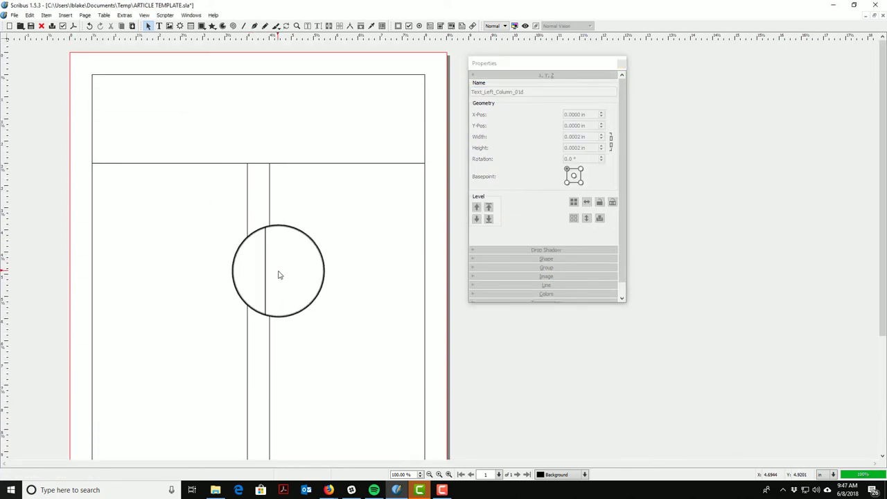
pyautogui.scroll(-6, 279, 276)
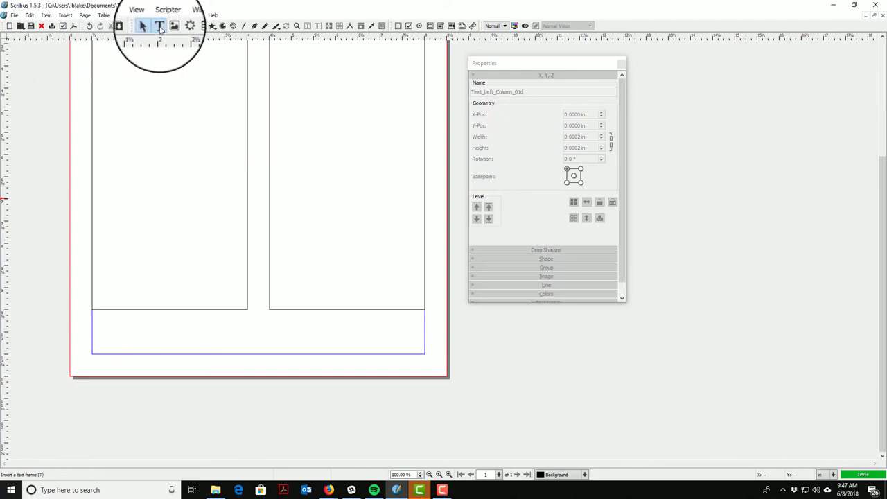
pyautogui.click(159, 27)
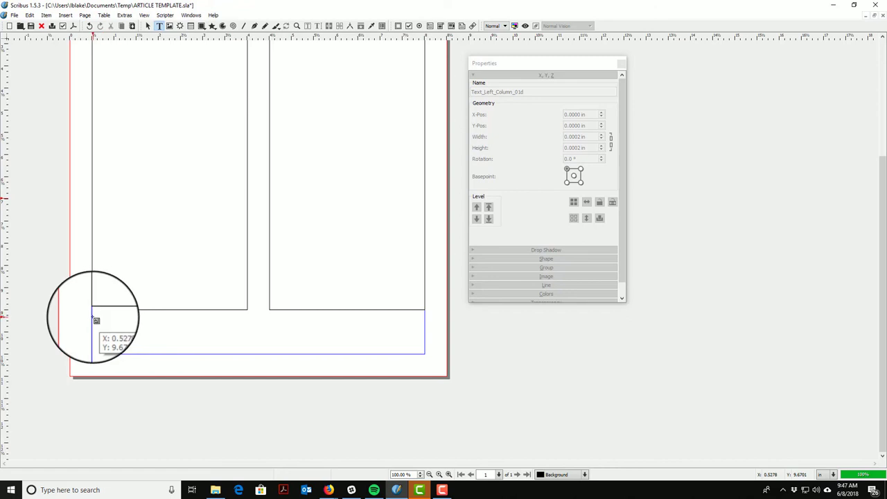
pyautogui.moveTo(95, 313); pyautogui.dragTo(424, 355)
# Step: Rename the footer frame Text_Footer_01 and set its height to 1 in
pyautogui.click(498, 92)
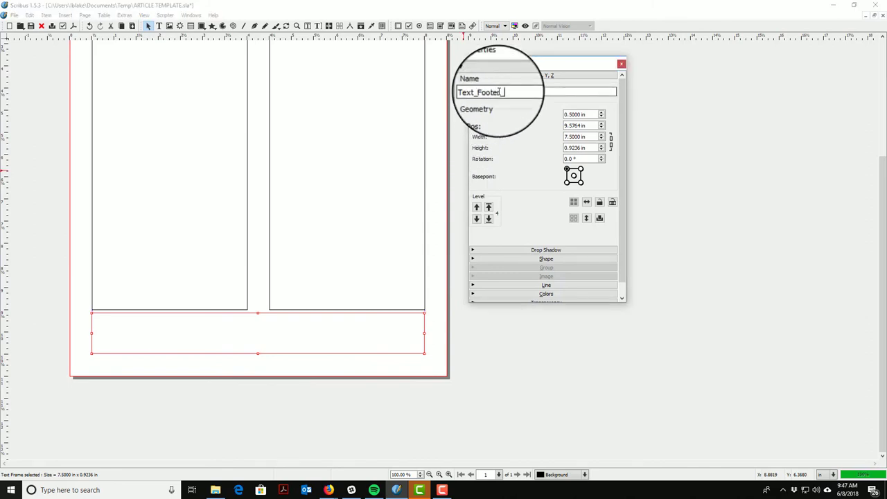
pyautogui.scroll(-9, 581, 148)
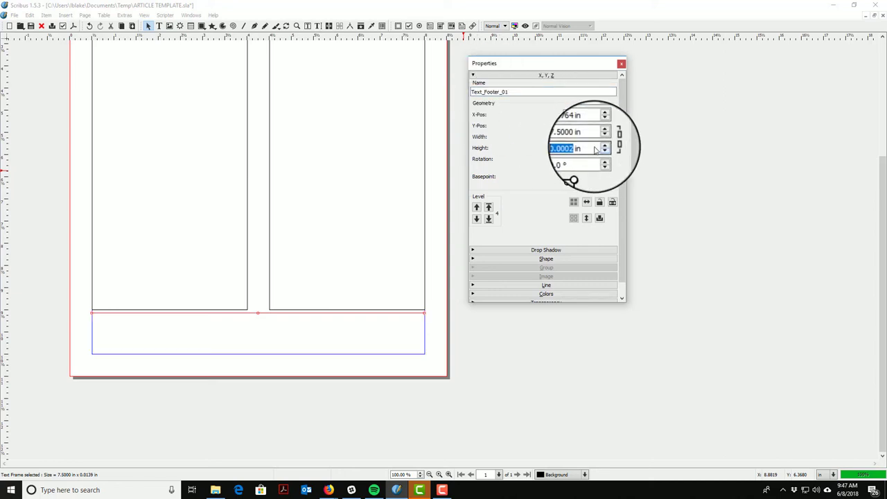
pyautogui.click(584, 146)
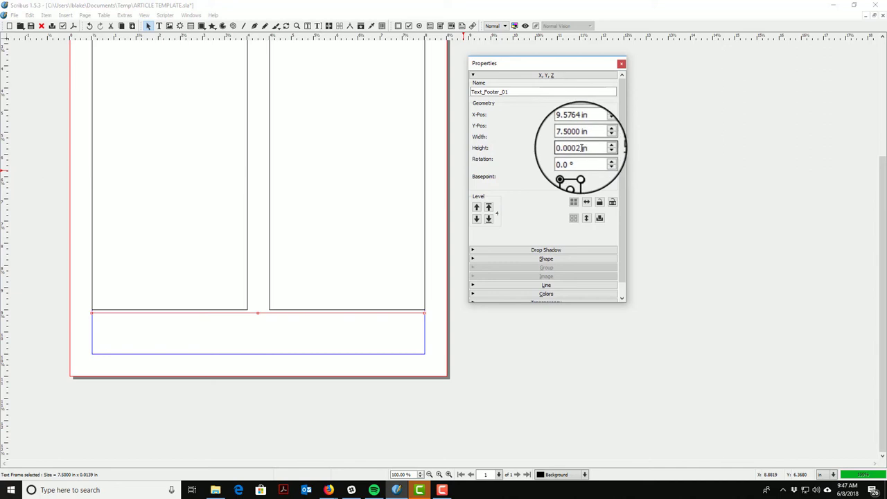
pyautogui.press('Return')
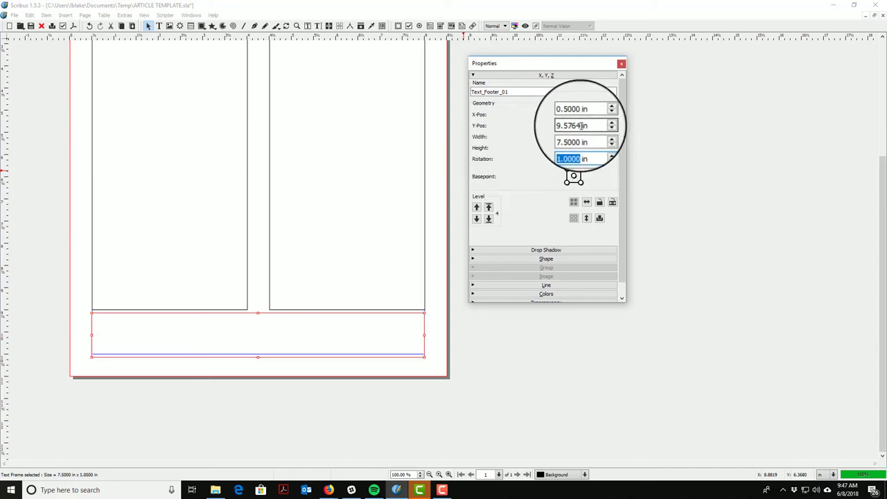
# Step: Move the footer frame to a Y position of 9.5 in and deselect it
pyautogui.hotkey('shift', 'Tab')
pyautogui.hotkey('shift', 'Tab')
pyautogui.write('9.5')
pyautogui.press('Return')
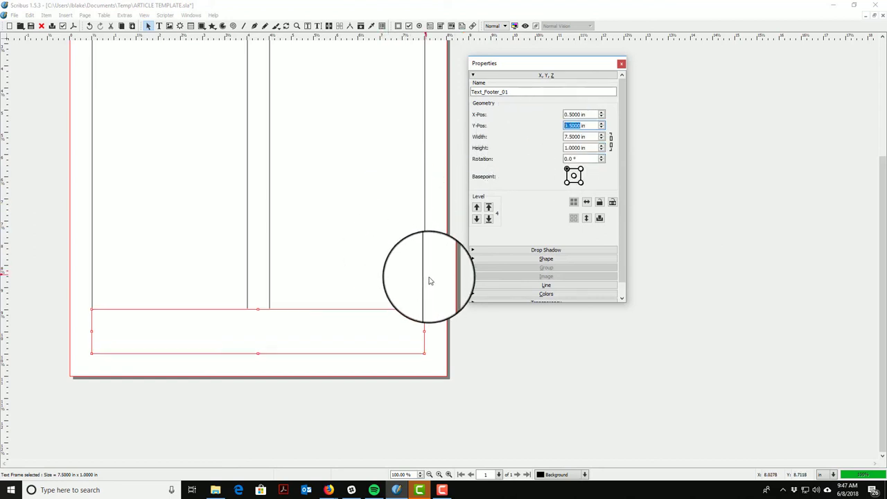
pyautogui.click(435, 301)
# Step: Open the title frame in the Story Editor and enter "DON'T ALLOW A NEW PROJECT MANAGER TO FAIL ON A COMPLEX PROJECT" and "(BECAUSE YOU WITHOLD SUPPORT)" as two paragraphs
pyautogui.scroll(5, 437, 271)
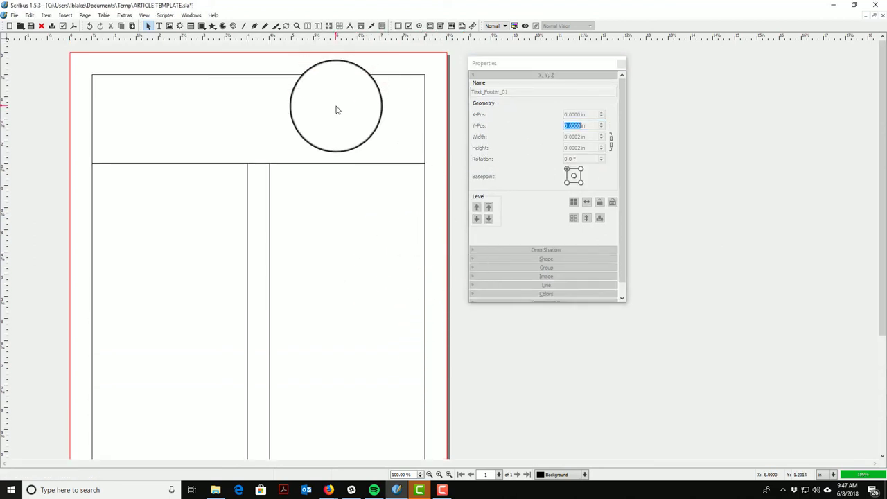
pyautogui.rightClick(336, 110)
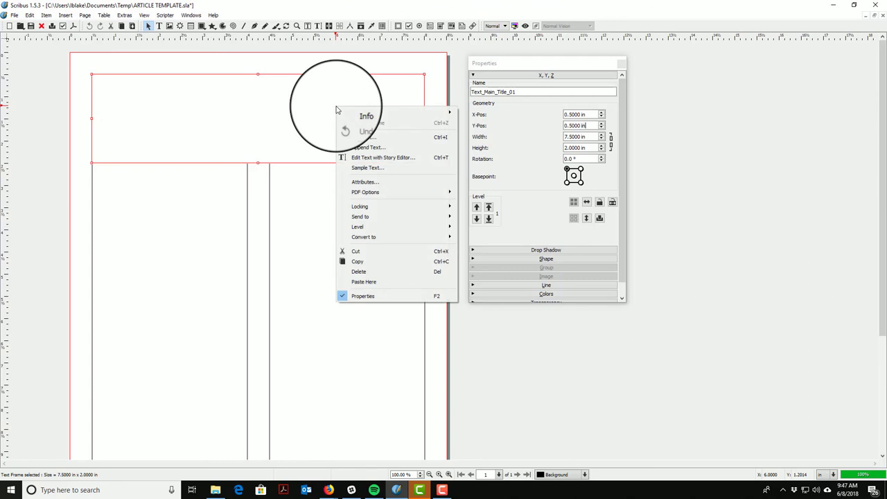
pyautogui.click(371, 159)
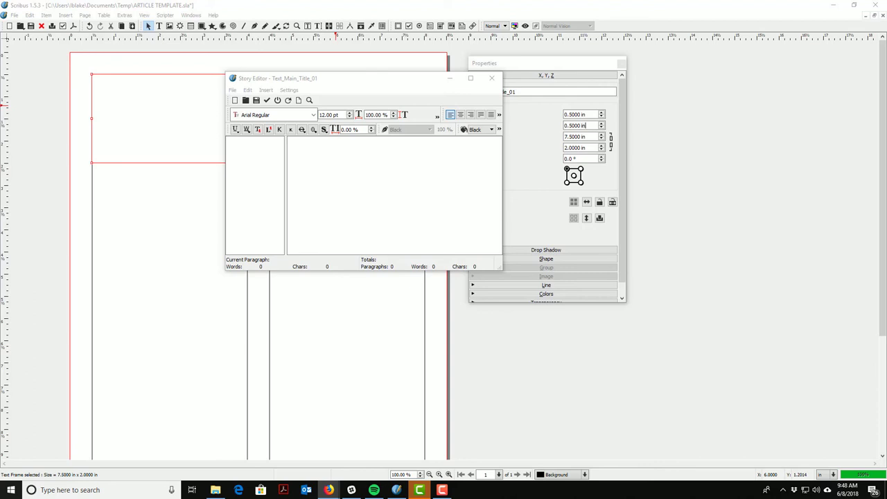
pyautogui.click(373, 179)
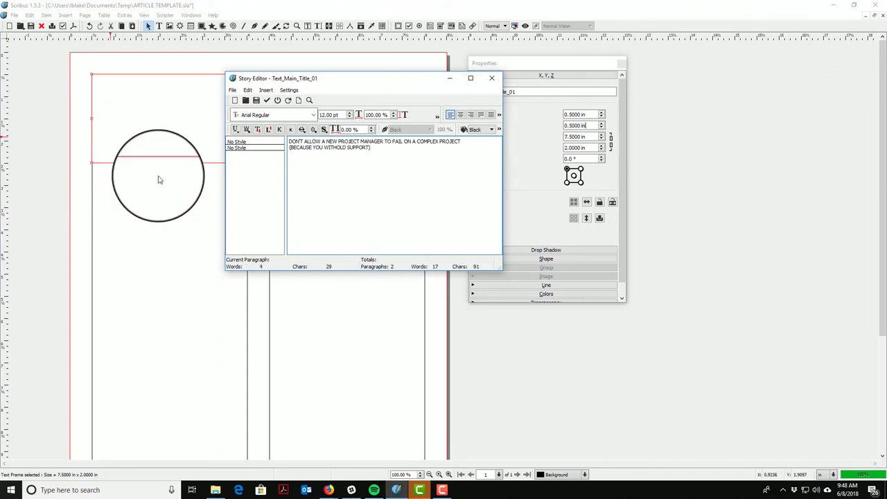
# Step: Assign the Main Title style to the first paragraph and Body Bold to the second, and update the title frame
pyautogui.click(271, 143)
pyautogui.click(281, 145)
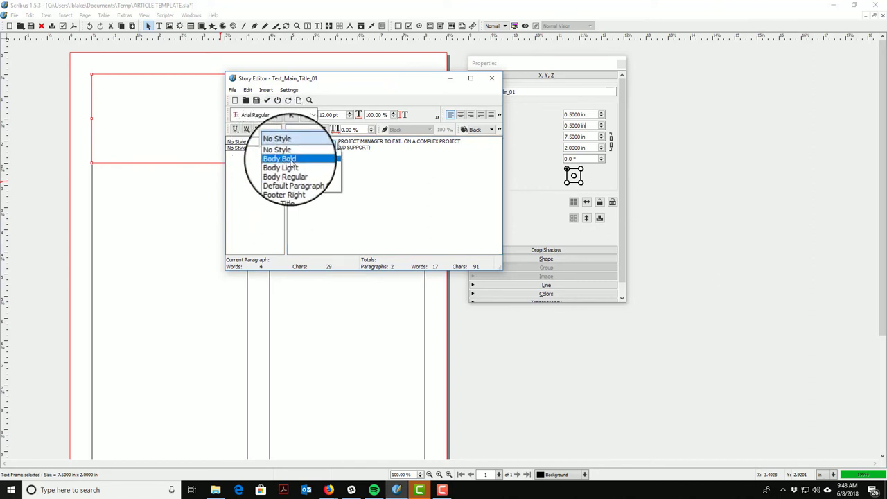
pyautogui.click(292, 190)
pyautogui.click(273, 147)
pyautogui.click(285, 155)
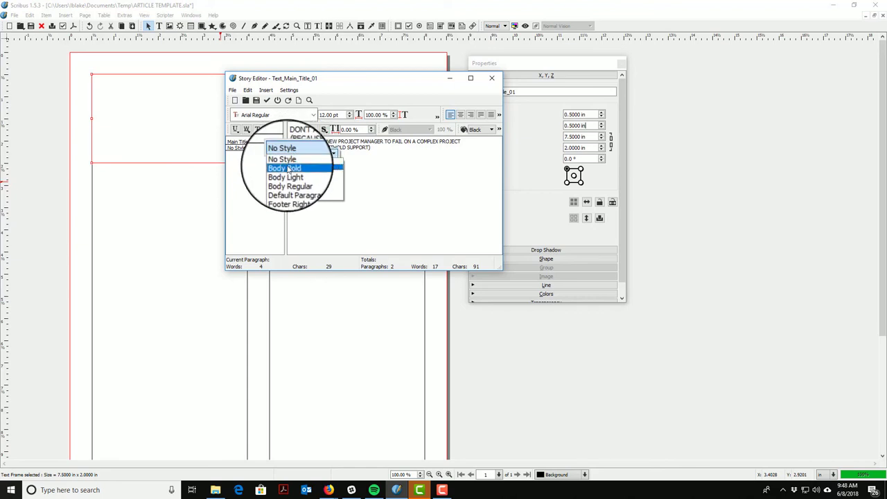
pyautogui.click(288, 169)
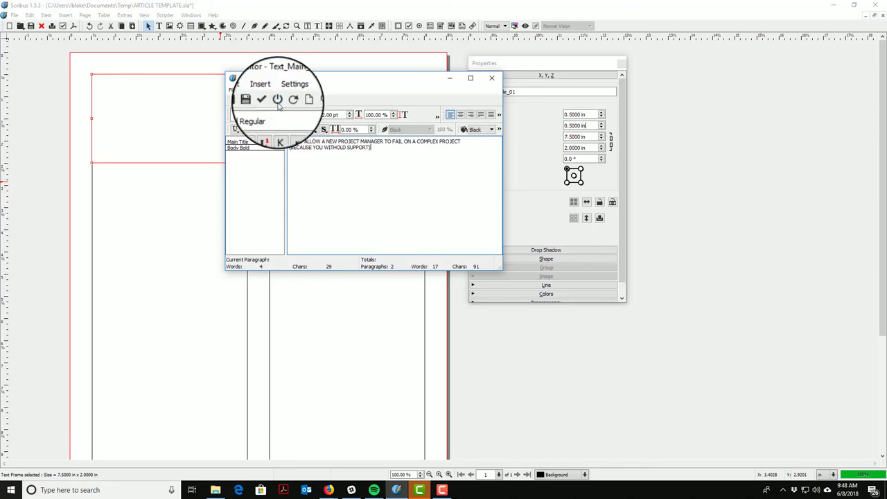
pyautogui.click(267, 100)
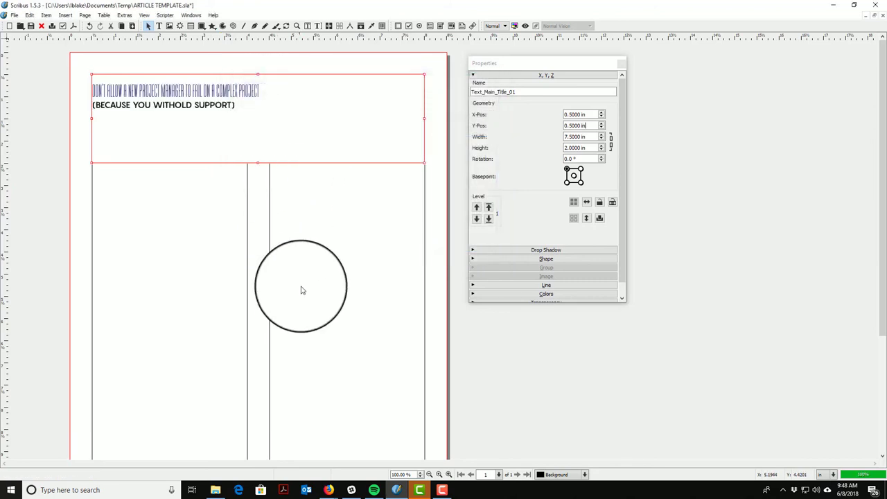
# Step: Check which paragraph styles the title frame's text uses in the Story Editor, and close it
pyautogui.rightClick(185, 93)
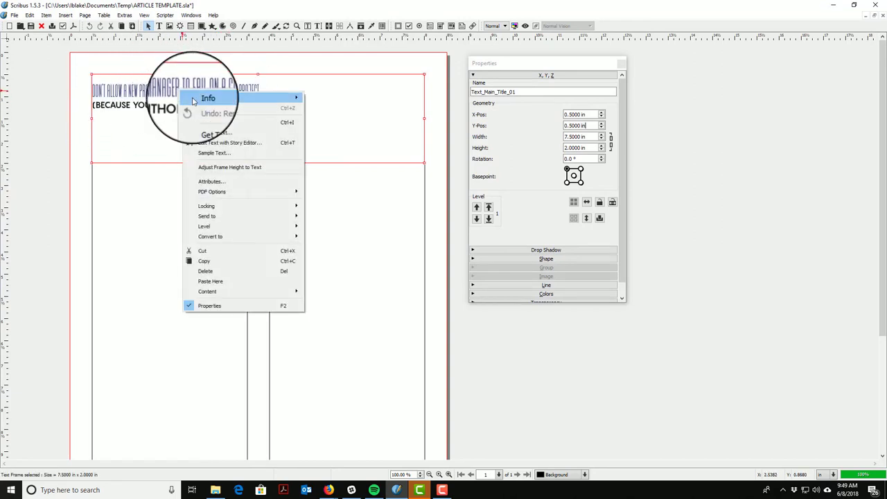
pyautogui.click(204, 144)
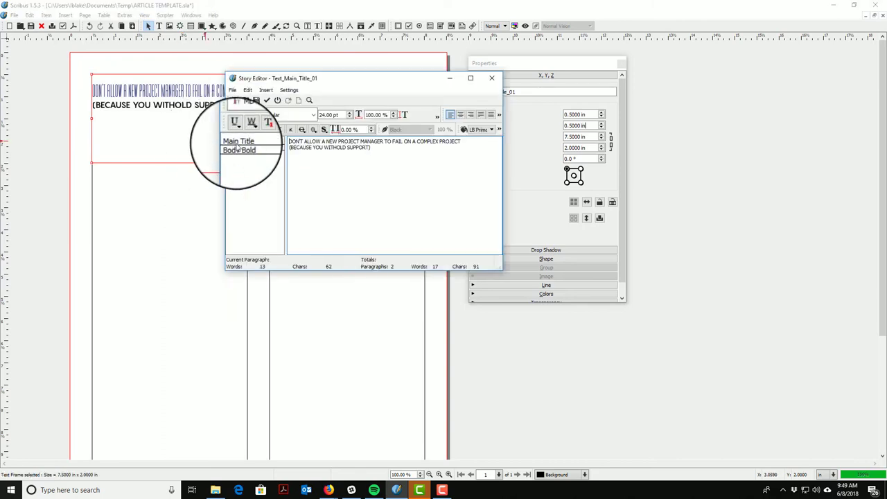
pyautogui.click(494, 78)
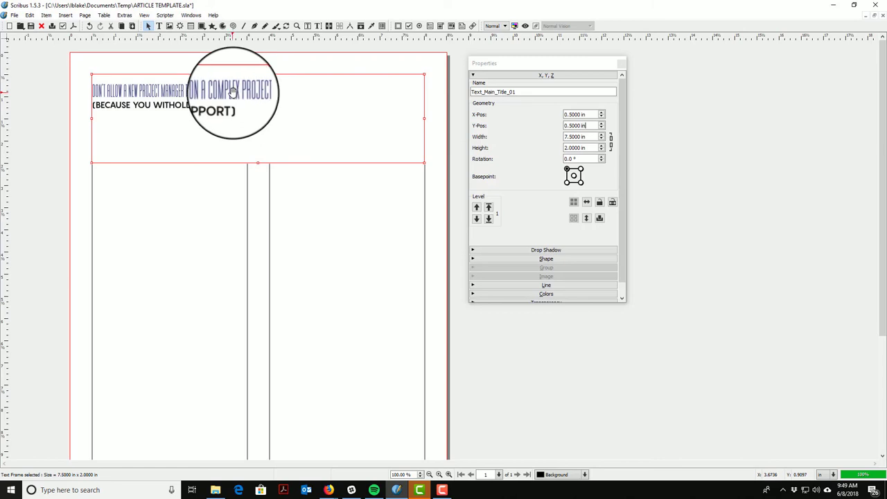
# Step: In the Style Manager, change the Main Title character style's font to Somatic Rounded and apply the change
pyautogui.click(30, 15)
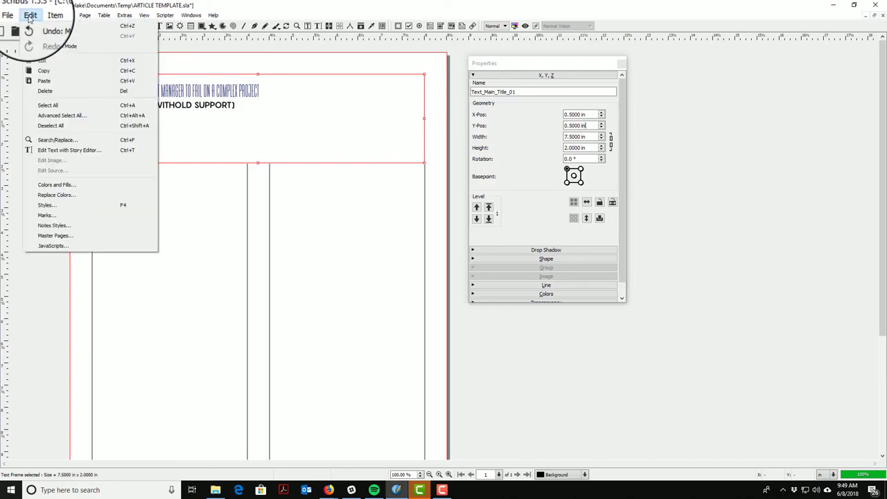
pyautogui.click(46, 205)
pyautogui.moveTo(568, 162); pyautogui.dragTo(505, 77)
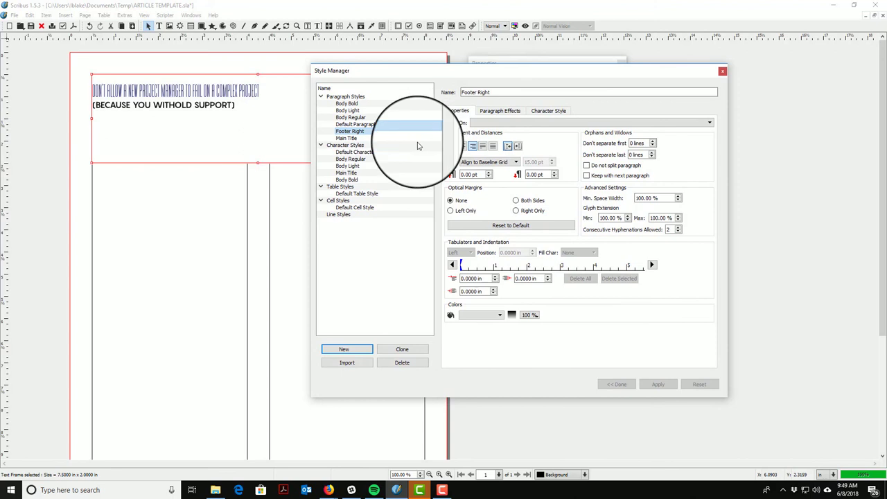
pyautogui.click(346, 174)
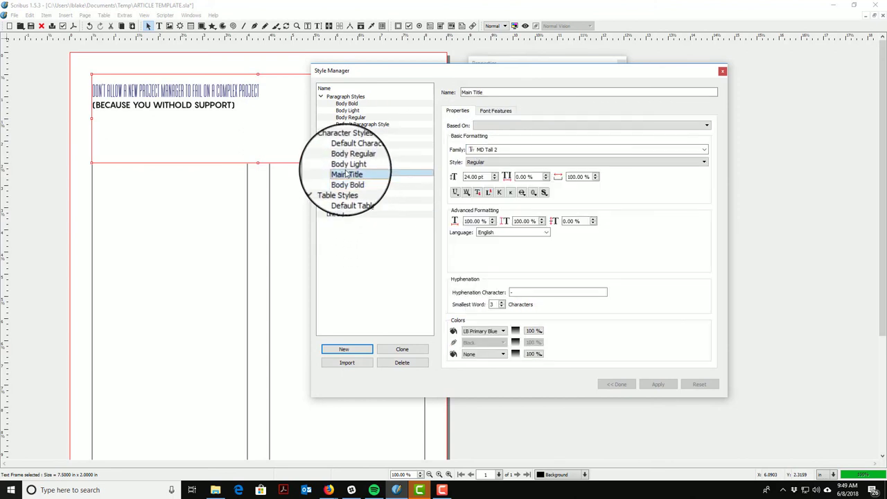
pyautogui.click(703, 150)
pyautogui.moveTo(709, 211); pyautogui.dragTo(712, 237)
pyautogui.scroll(-5, 531, 224)
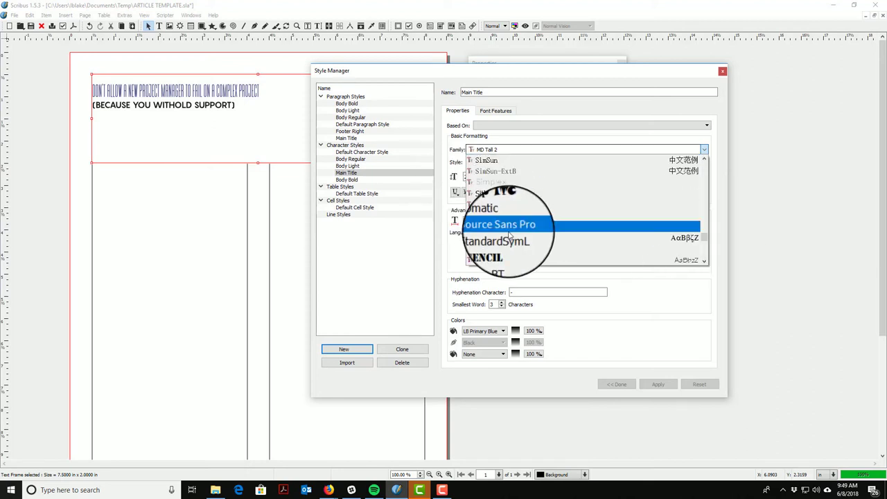
pyautogui.scroll(-2, 511, 235)
pyautogui.scroll(2, 510, 235)
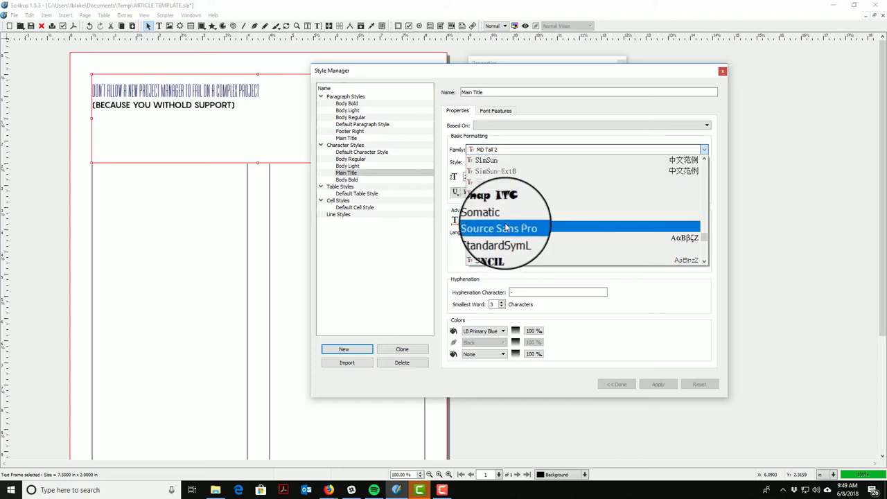
pyautogui.click(499, 227)
pyautogui.click(510, 164)
pyautogui.click(510, 168)
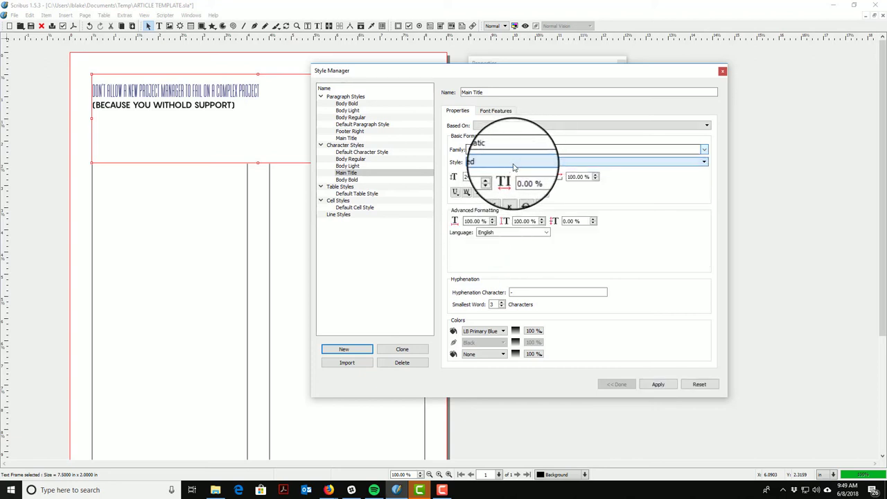
pyautogui.click(658, 384)
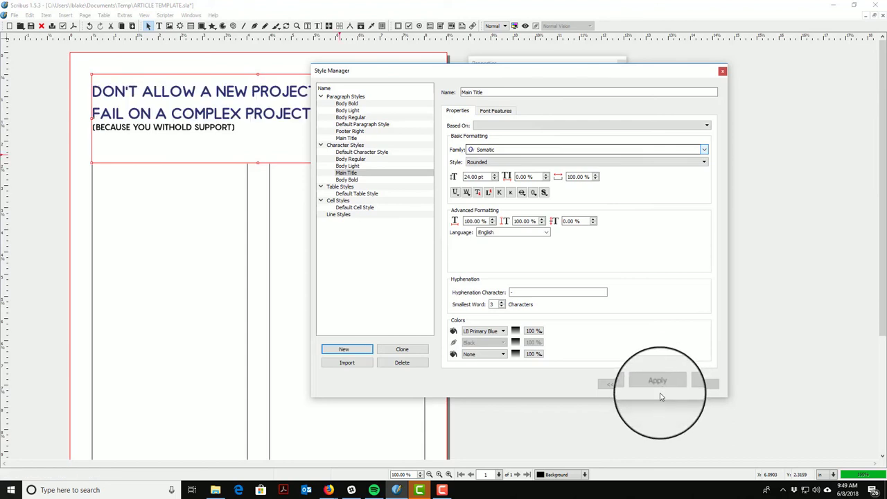
# Step: Reduce the Main Title character style's font size to 16 pt, apply it, and close the Style Manager
pyautogui.click(497, 183)
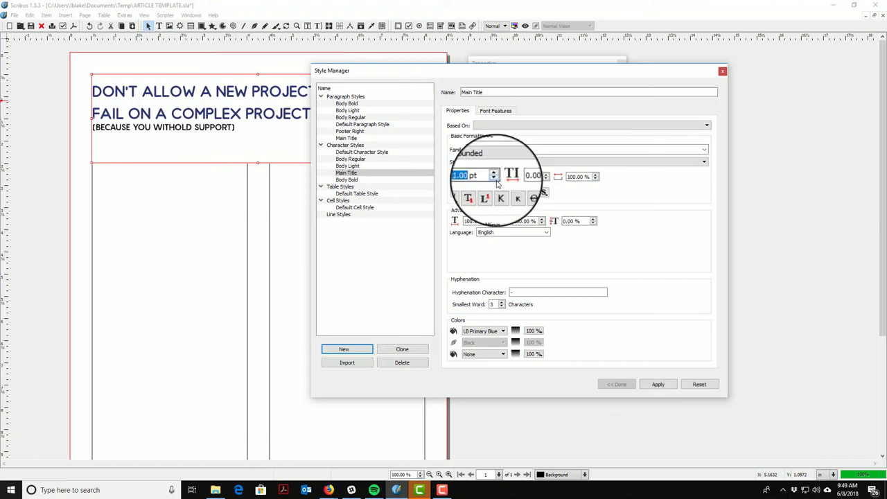
pyautogui.click(658, 384)
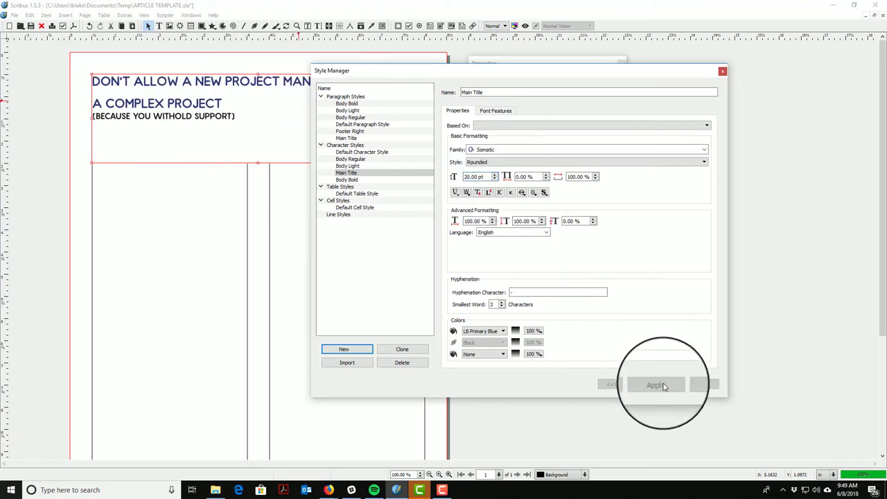
pyautogui.click(495, 179)
pyautogui.click(494, 179)
pyautogui.click(495, 178)
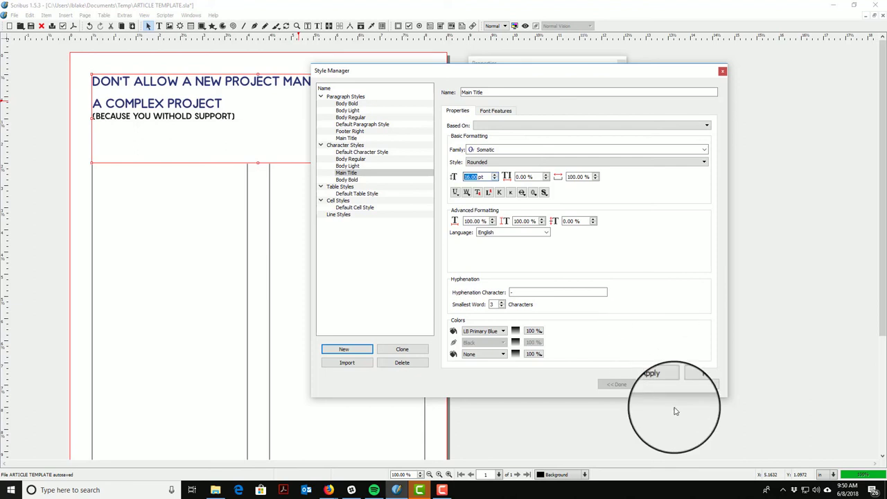
pyautogui.click(655, 387)
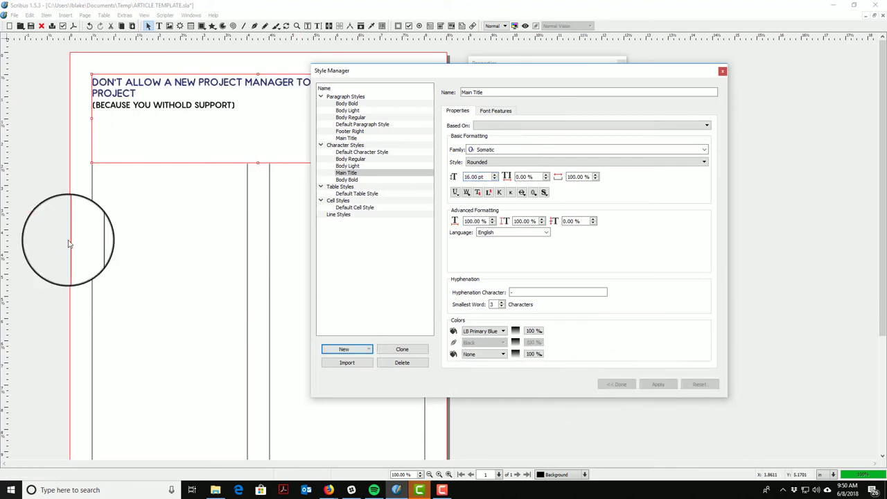
pyautogui.click(722, 71)
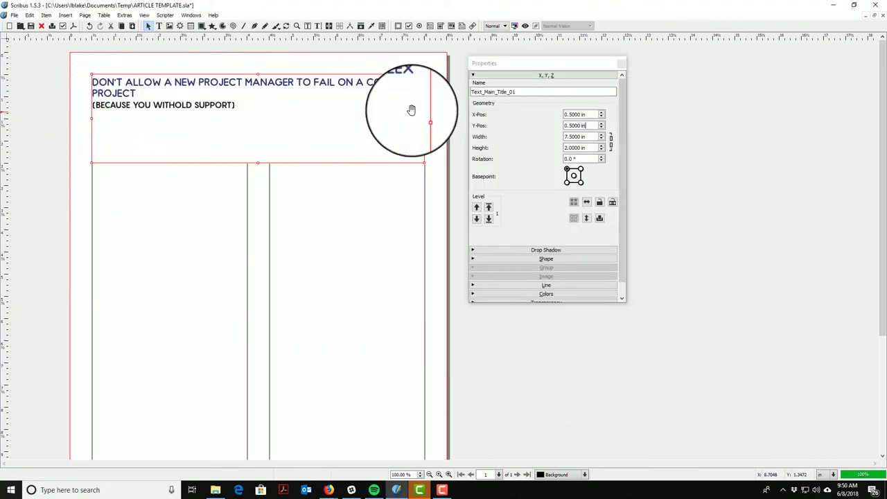
pyautogui.click(438, 276)
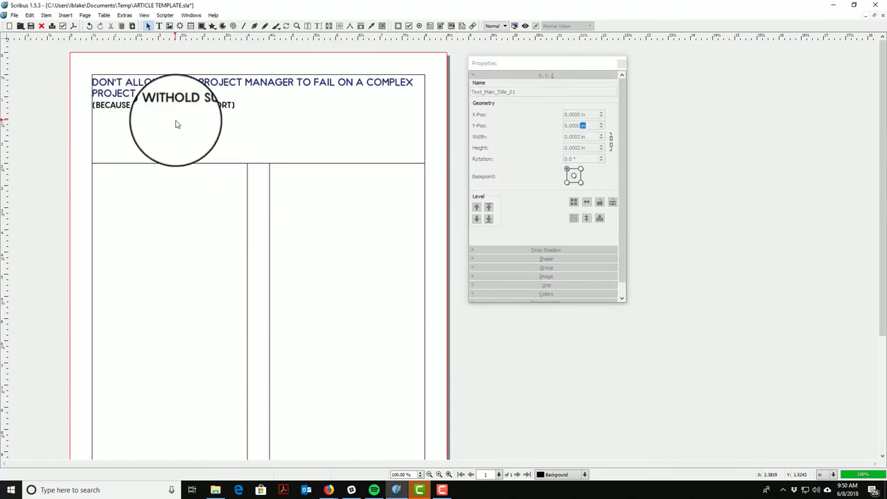
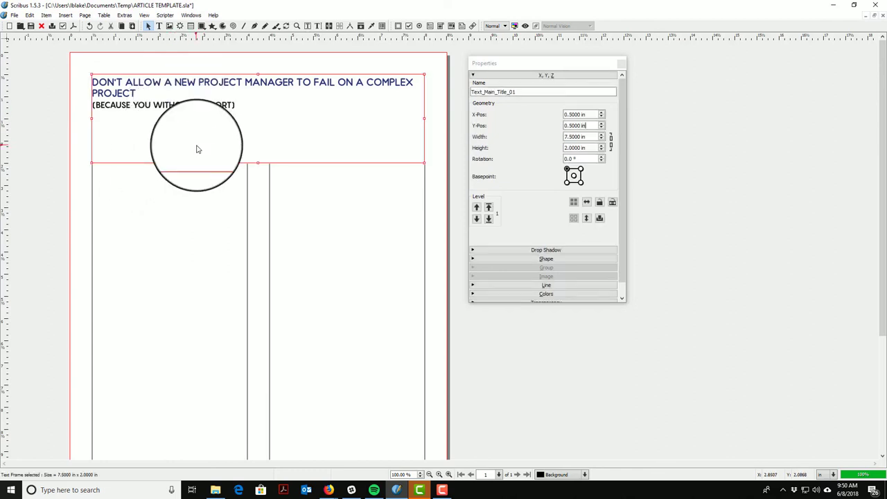
# Step: Add a blank line, the date June 08, 2018 and a byline with the author's name below the subtitle in the title frame's story
pyautogui.rightClick(234, 119)
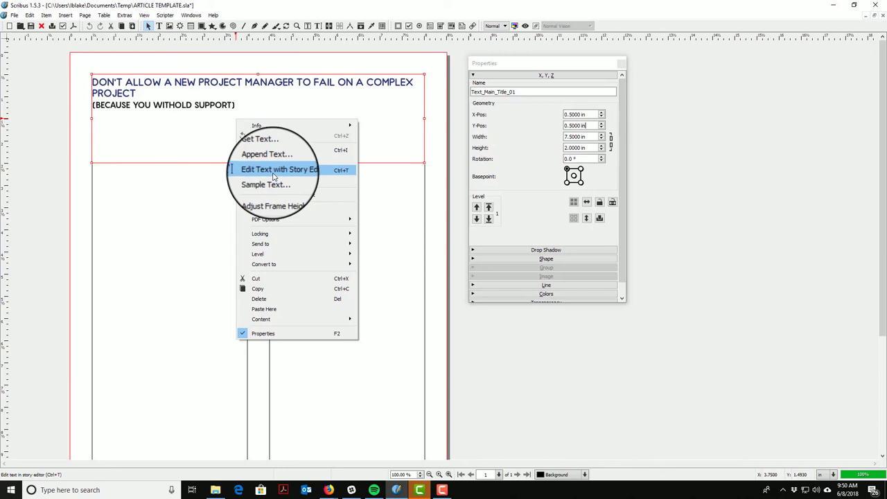
pyautogui.click(277, 167)
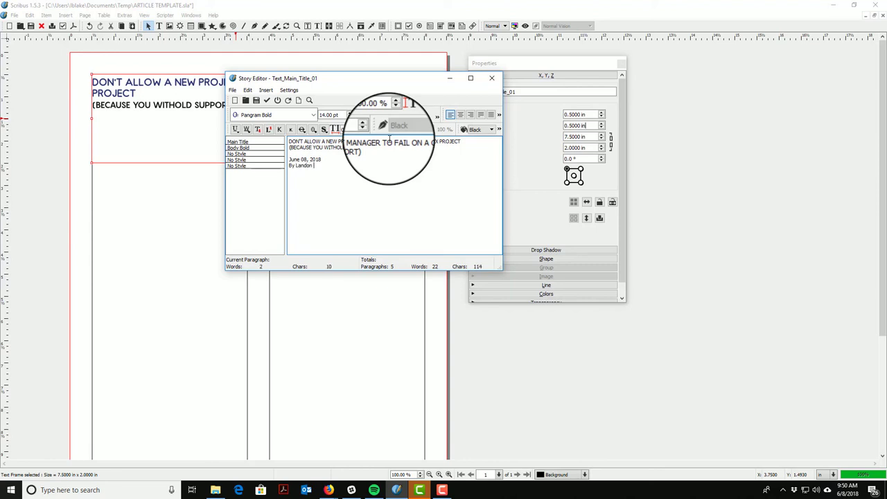
# Step: Apply the Body Light paragraph style to the date and byline lines in the title story, update the frame and deselect it
pyautogui.click(281, 160)
pyautogui.click(282, 165)
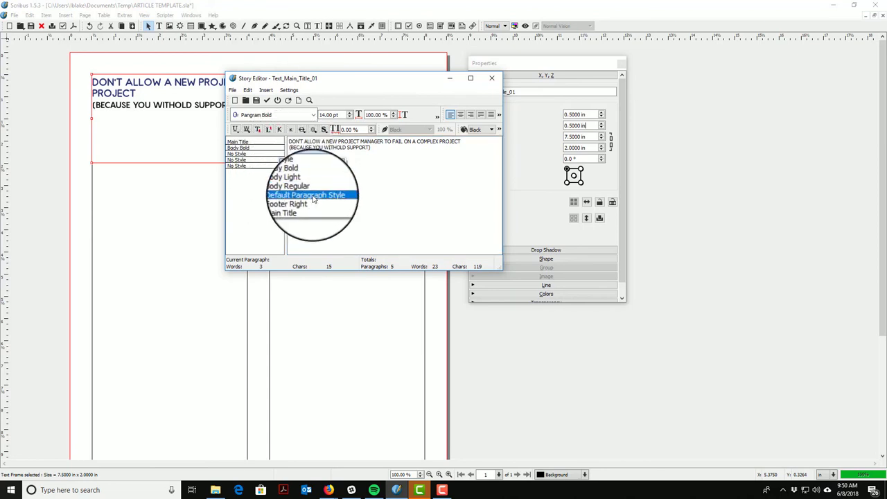
pyautogui.click(316, 186)
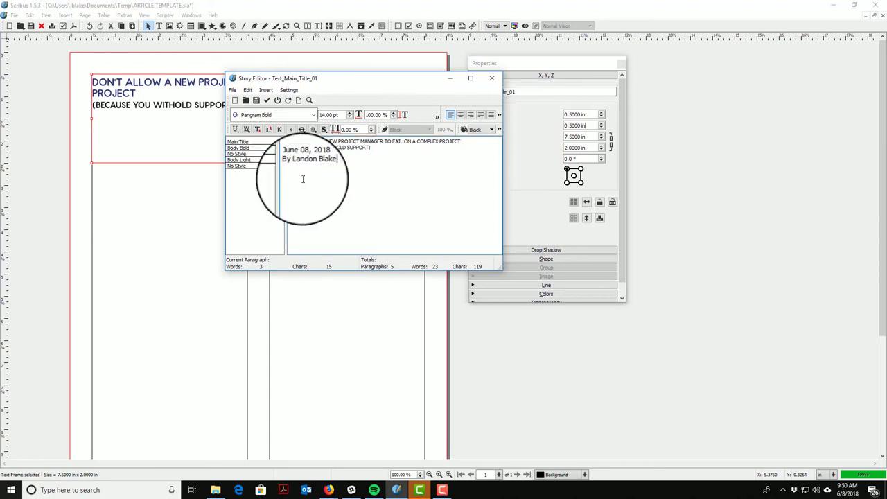
pyautogui.click(281, 173)
pyautogui.click(281, 173)
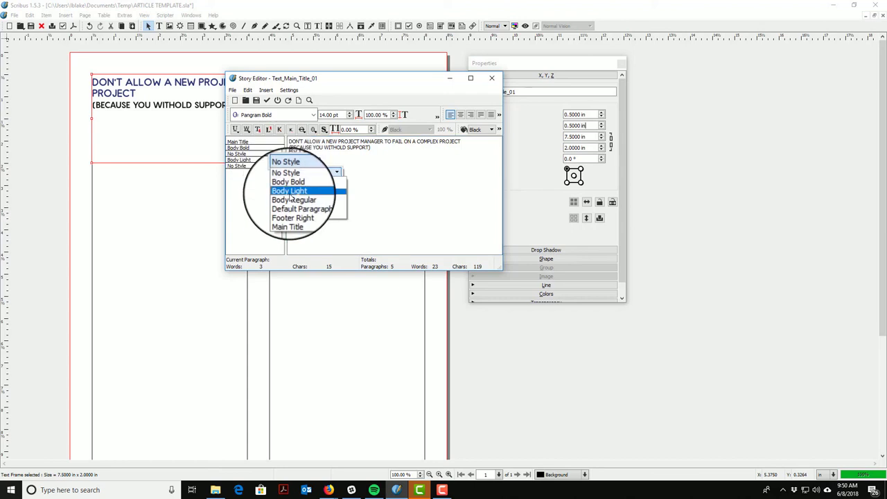
pyautogui.click(308, 192)
pyautogui.click(277, 101)
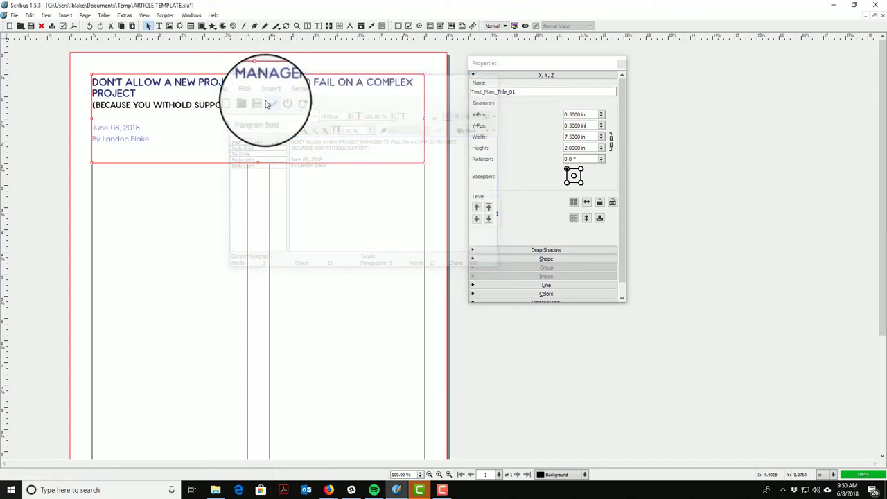
pyautogui.click(74, 195)
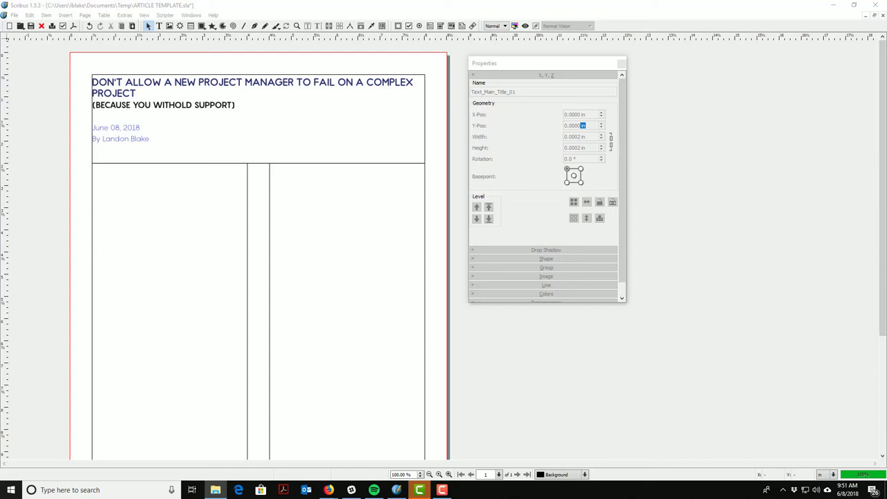
# Step: Open the footer frame's story for editing and enter Page 1 of X with the author's website address on the line below
pyautogui.scroll(-5, 312, 250)
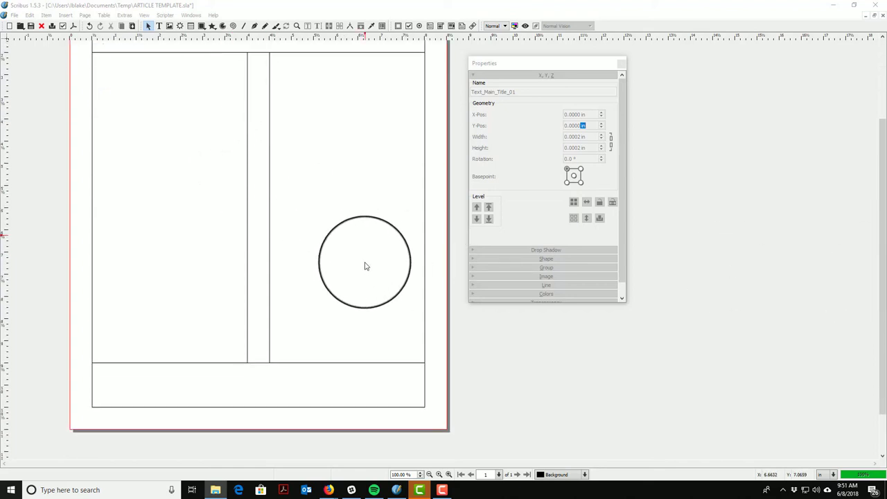
pyautogui.rightClick(357, 351)
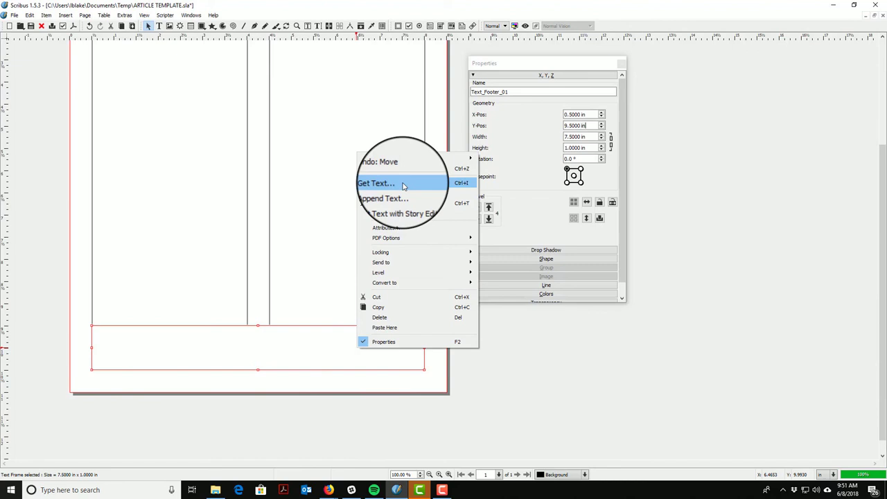
pyautogui.click(405, 202)
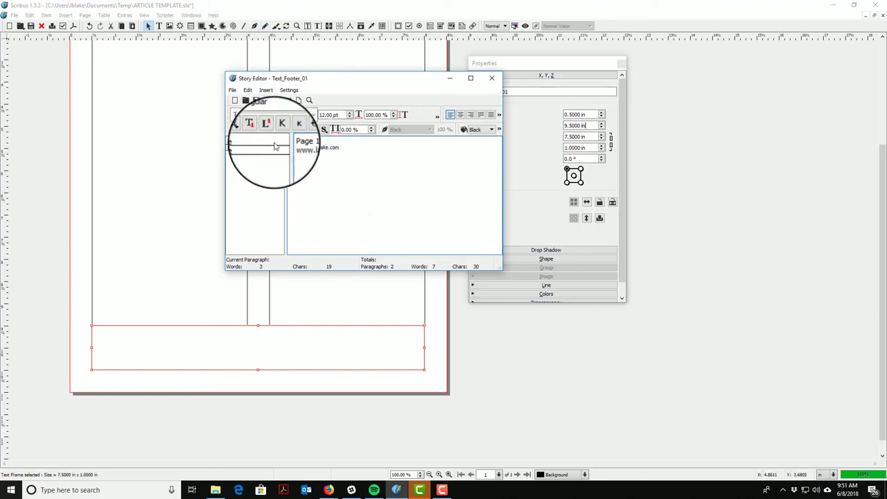
# Step: Apply the Footer Right paragraph style to both footer lines and update the footer frame
pyautogui.click(274, 145)
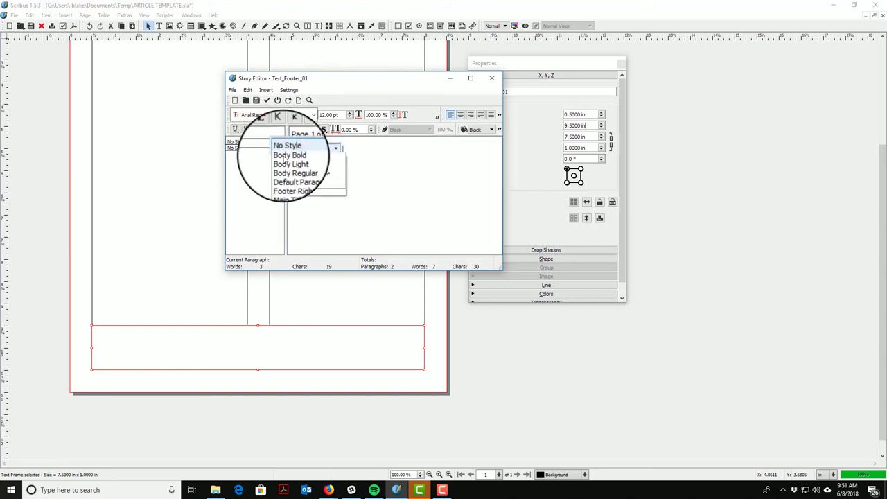
pyautogui.click(292, 186)
pyautogui.click(267, 154)
pyautogui.click(272, 155)
pyautogui.scroll(-1, 288, 188)
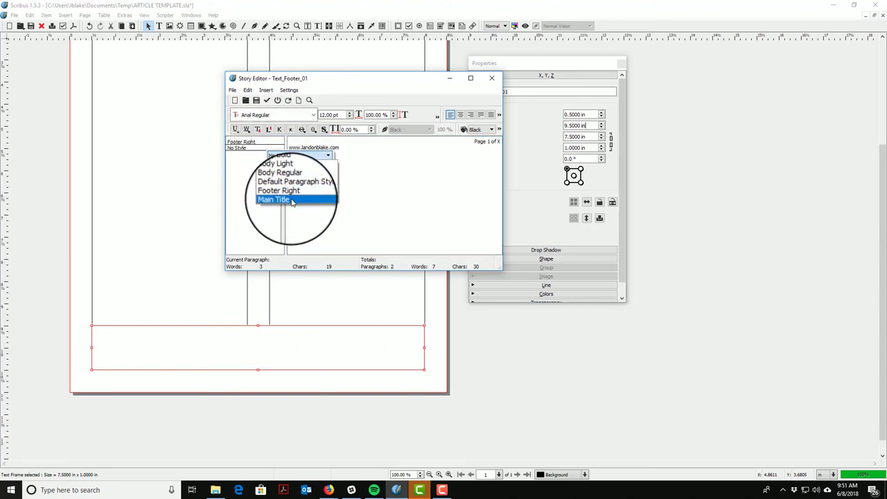
pyautogui.click(292, 192)
pyautogui.click(267, 100)
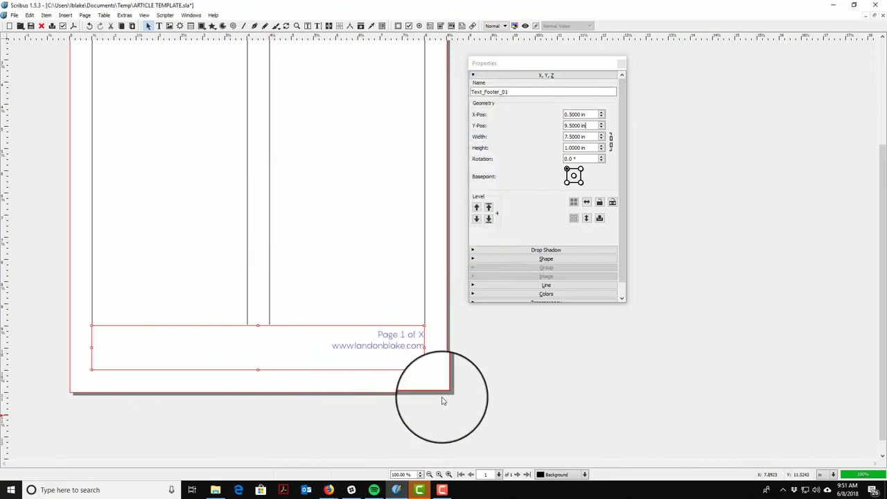
pyautogui.scroll(2, 416, 350)
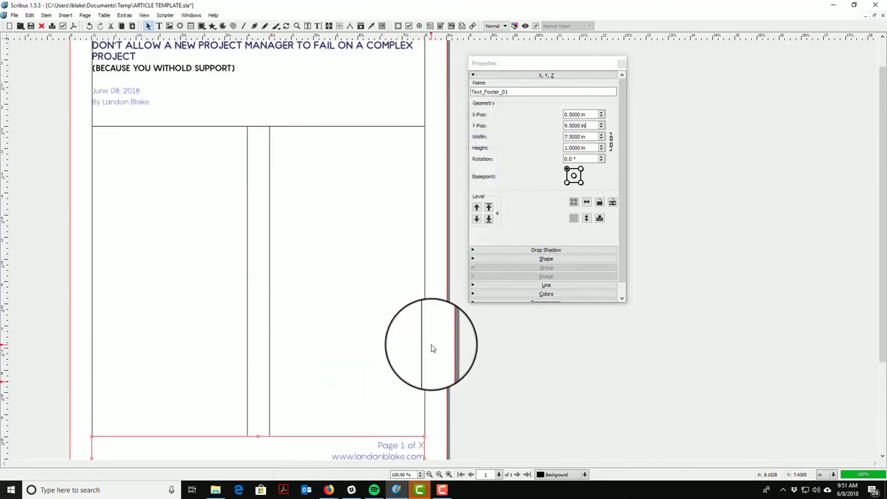
pyautogui.scroll(-2, 432, 350)
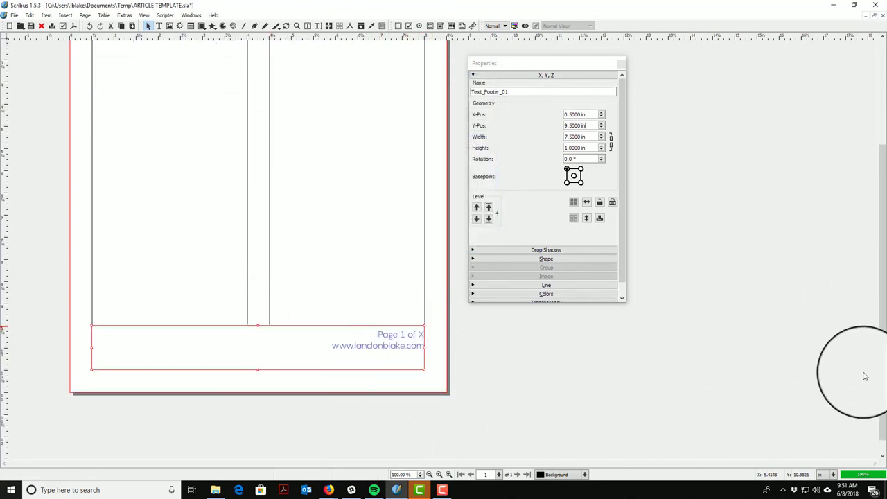
# Step: Open 2016-06-07 Presidents Message.docx in Word as the source of the article's body text, look through it and return to Scribus
pyautogui.press('super+e')
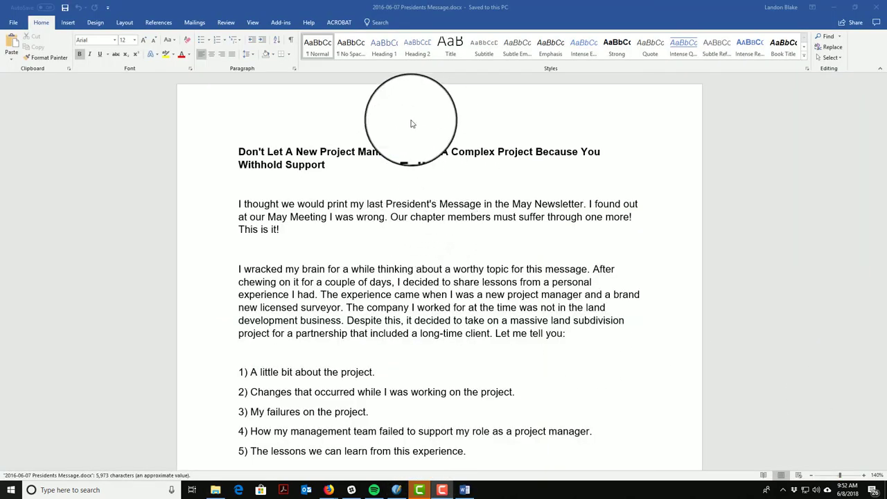
pyautogui.scroll(-5, 568, 255)
pyautogui.scroll(5, 564, 238)
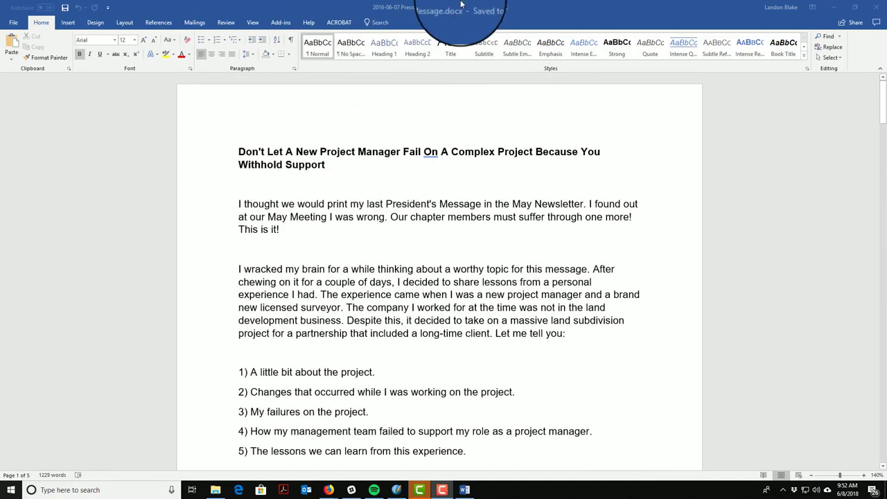
pyautogui.doubleClick(377, 10)
pyautogui.click(733, 9)
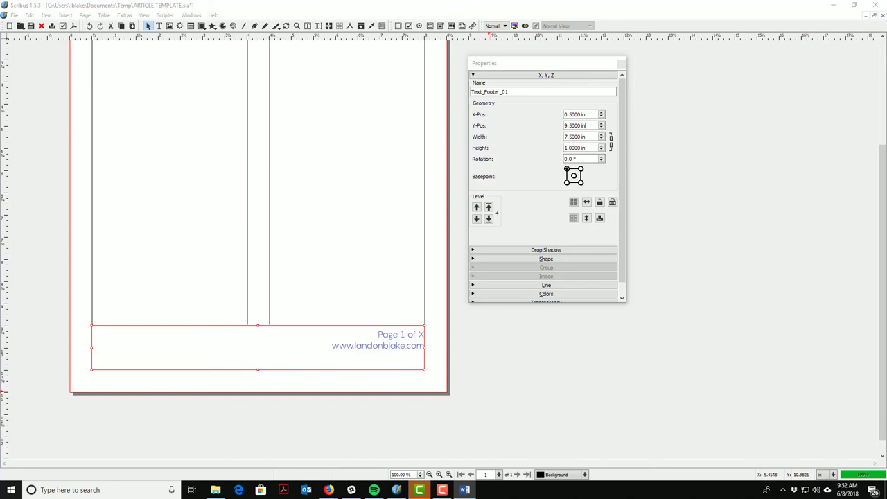
# Step: Open the left column frame's story for editing and paste in the article's body text
pyautogui.scroll(3, 87, 245)
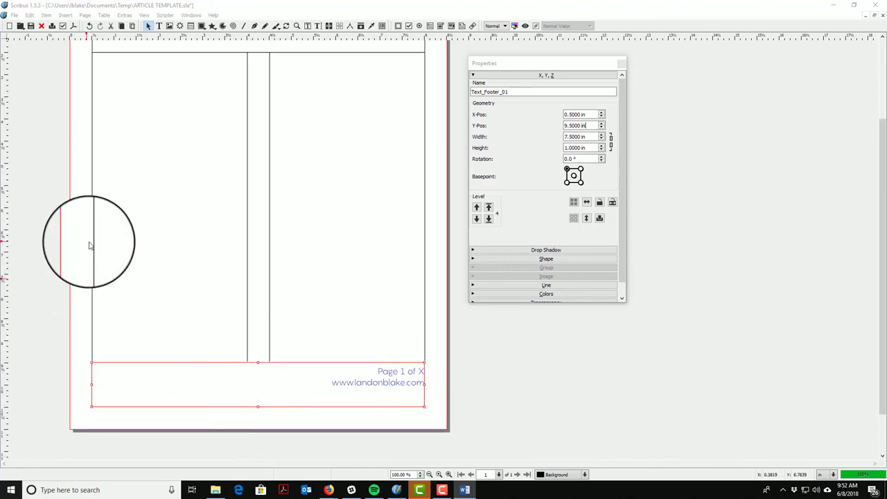
pyautogui.rightClick(196, 182)
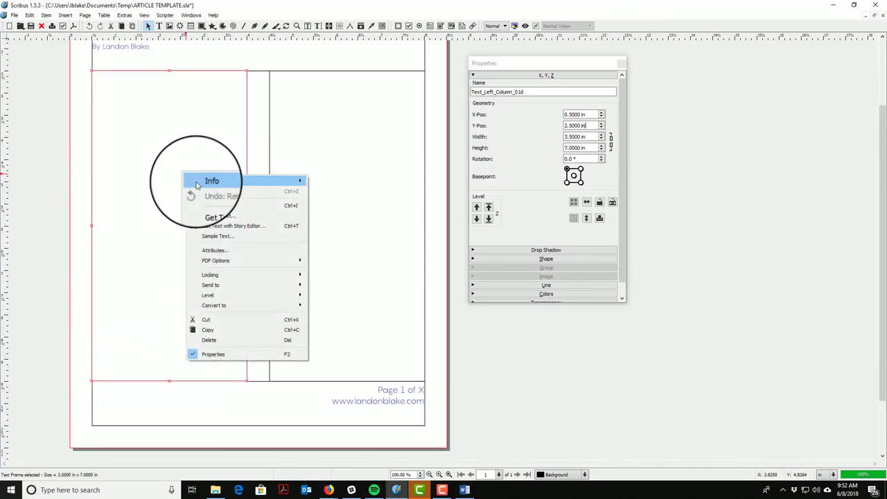
pyautogui.click(242, 229)
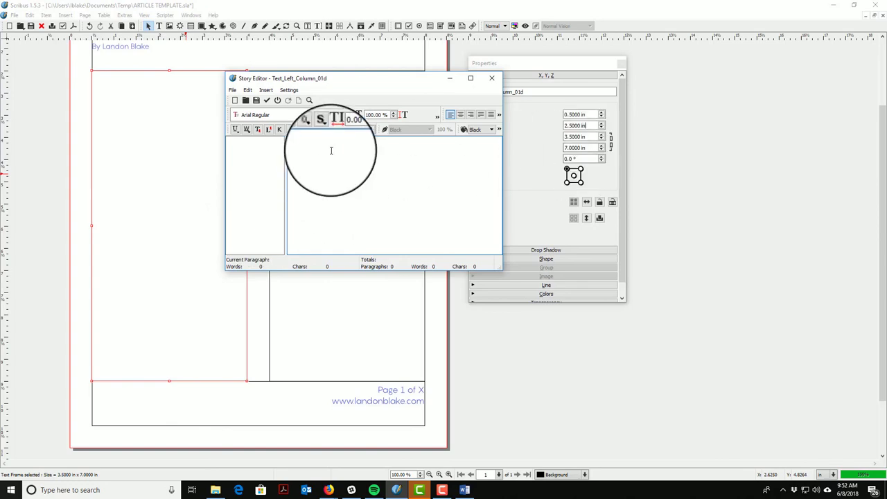
# Step: Enlarge the Story Editor, apply the Body Regular paragraph style to all of the article text and update the left column frame
pyautogui.moveTo(312, 248); pyautogui.dragTo(262, 42)
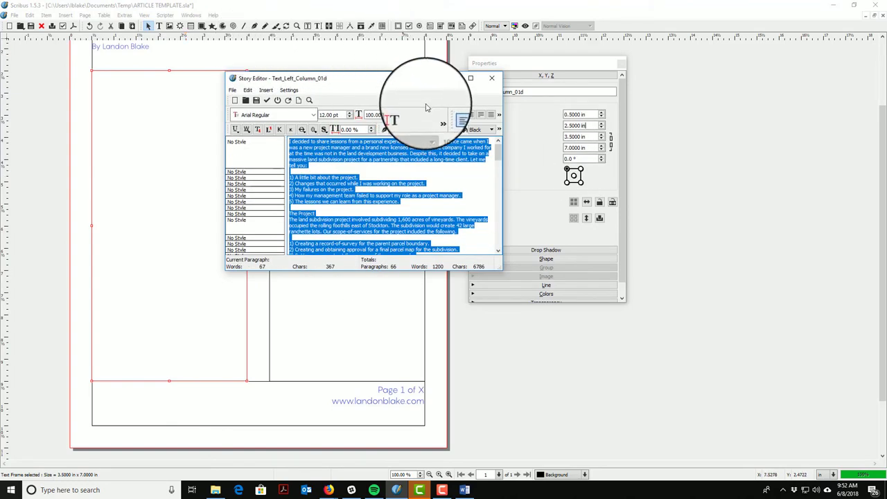
pyautogui.moveTo(497, 268); pyautogui.dragTo(758, 375)
pyautogui.click(584, 117)
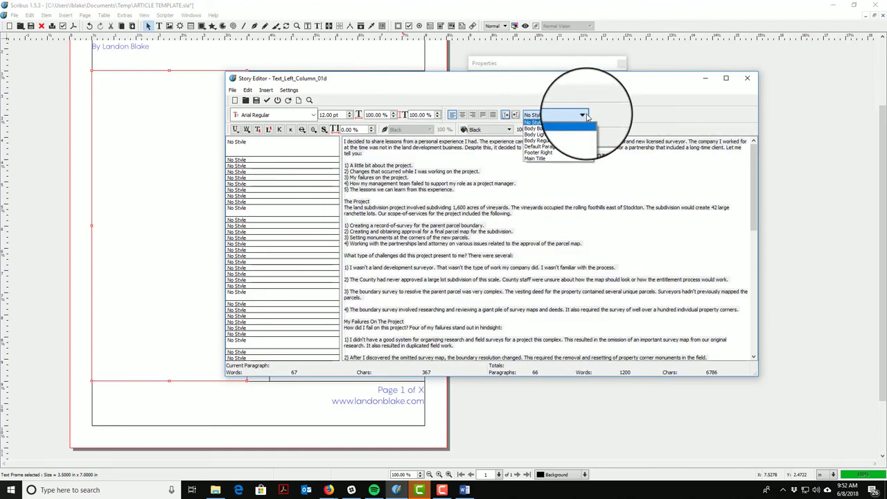
pyautogui.click(558, 140)
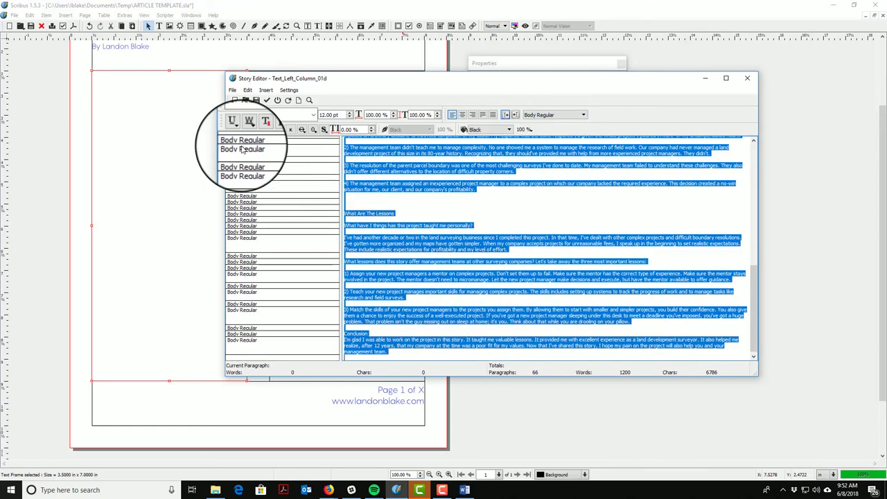
pyautogui.click(267, 99)
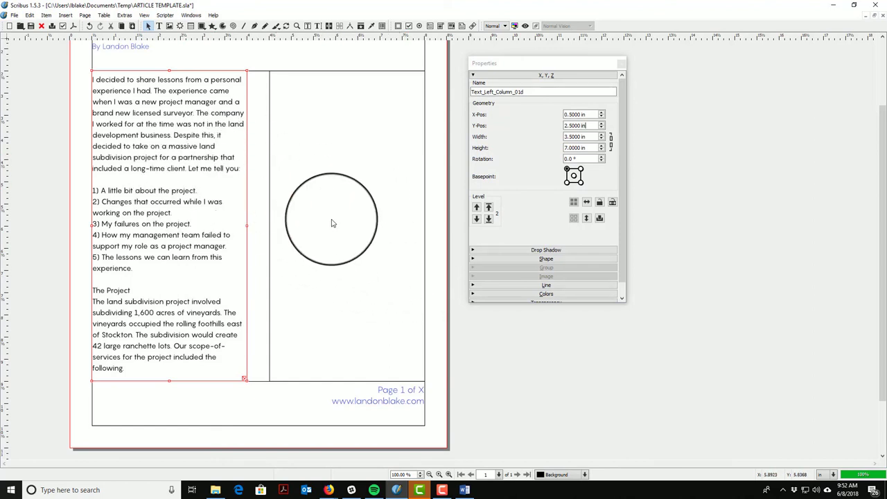
pyautogui.scroll(3, 208, 208)
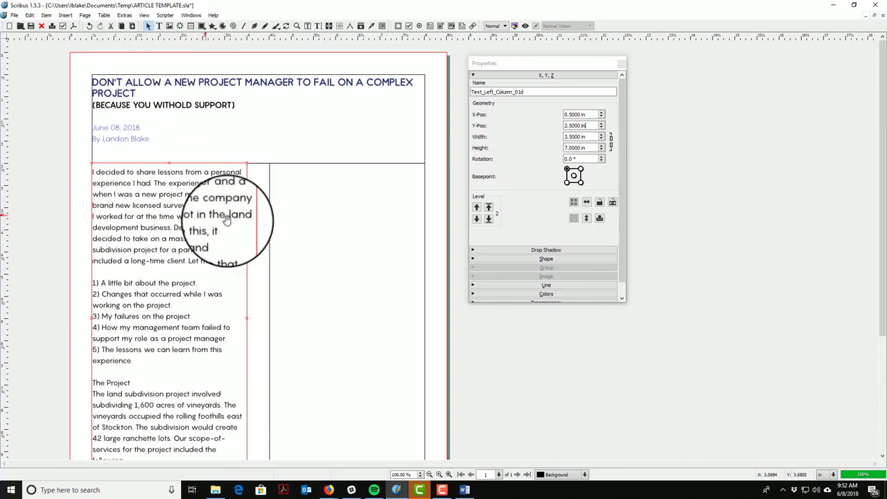
pyautogui.scroll(-3, 222, 222)
pyautogui.scroll(2, 236, 235)
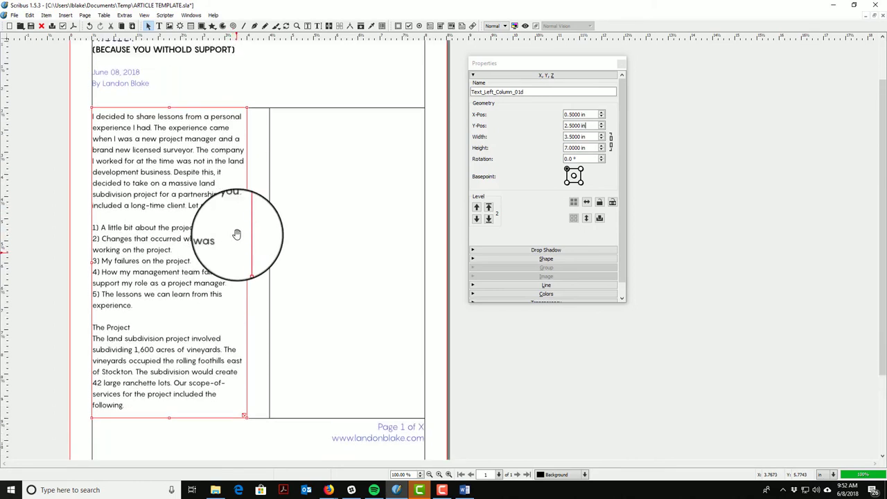
pyautogui.scroll(1, 236, 235)
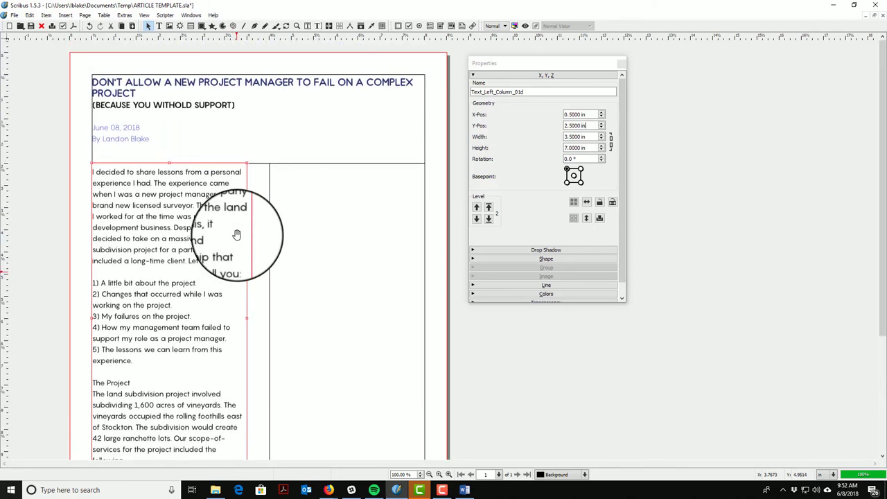
pyautogui.scroll(-1, 236, 235)
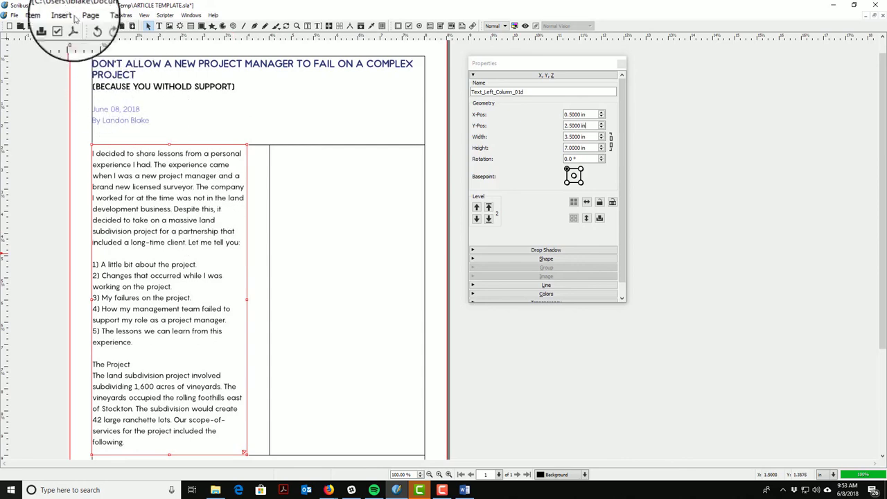
# Step: In the Style Manager, set the Body Regular character style's font size to 10 pt and apply the change
pyautogui.click(29, 15)
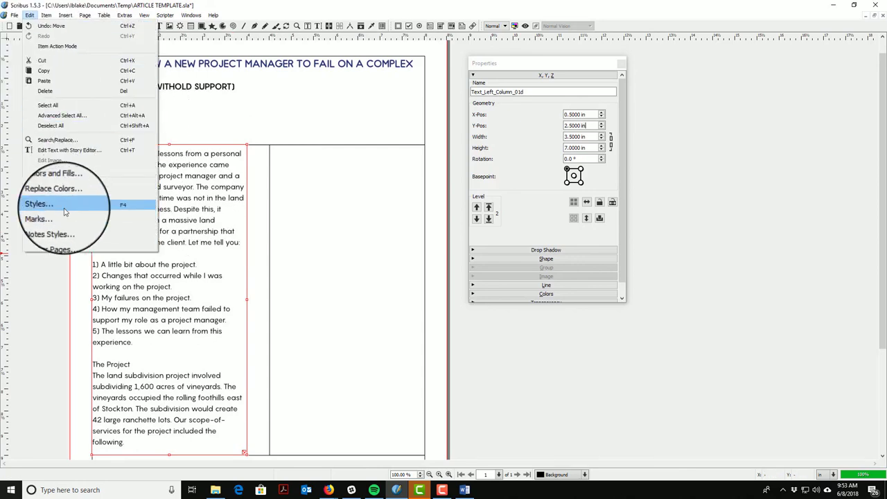
pyautogui.click(34, 198)
pyautogui.click(347, 179)
pyautogui.click(350, 159)
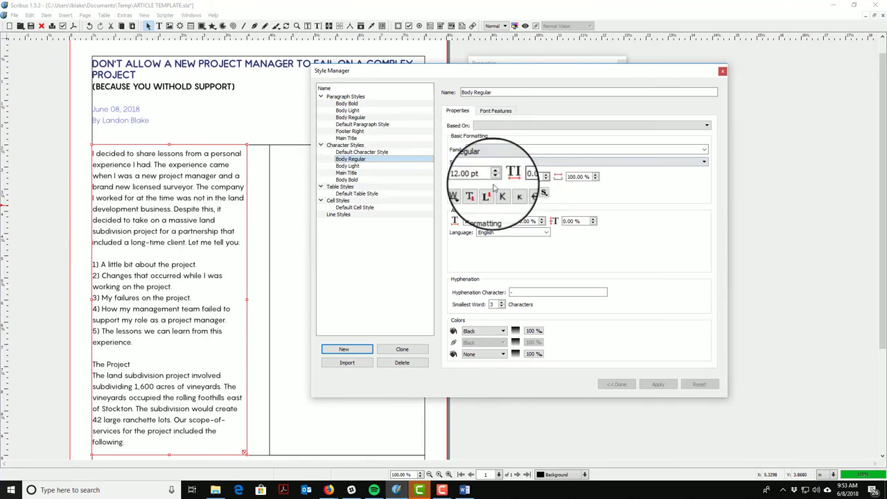
pyautogui.doubleClick(495, 178)
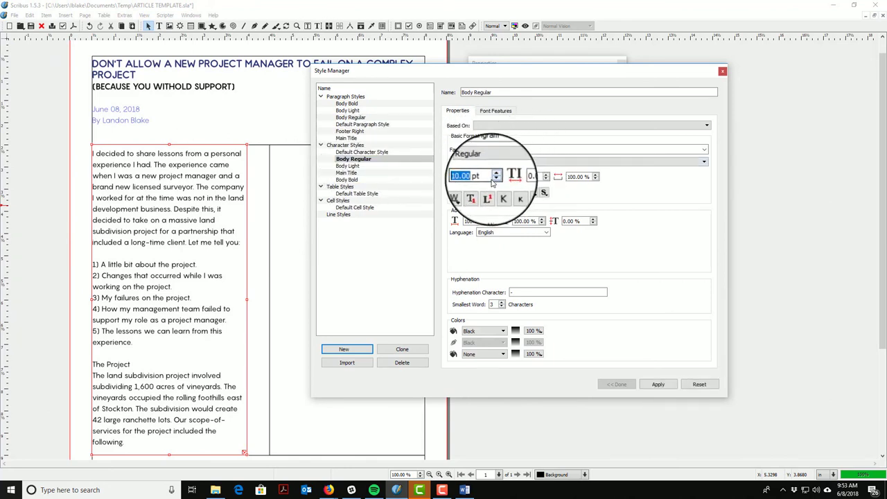
pyautogui.click(657, 385)
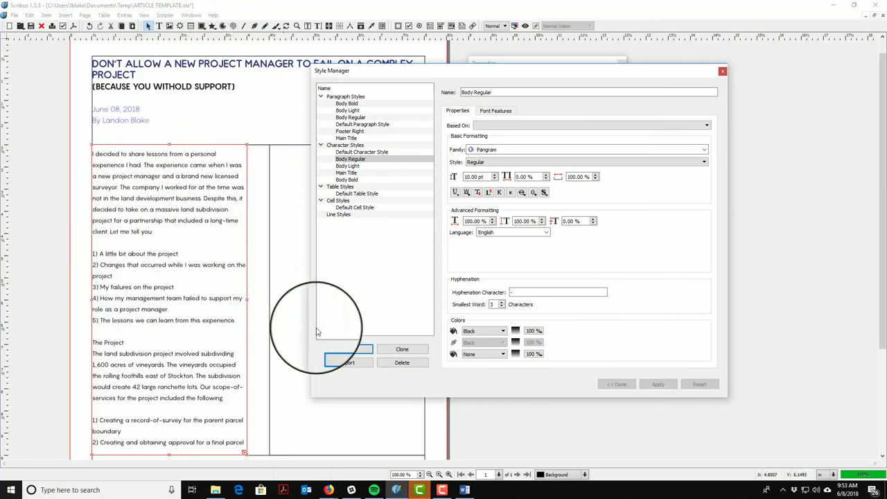
# Step: Set the Body Regular character style's font size back to 12 pt and apply it
pyautogui.click(495, 177)
pyautogui.click(494, 177)
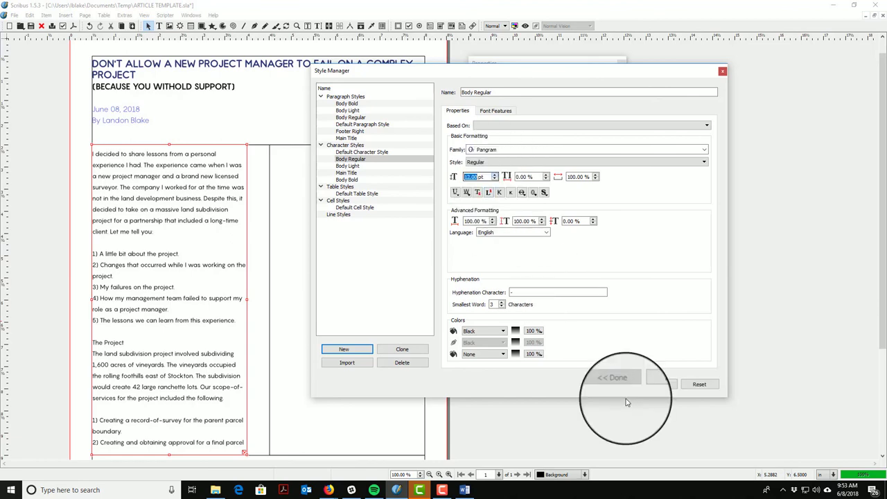
pyautogui.click(658, 384)
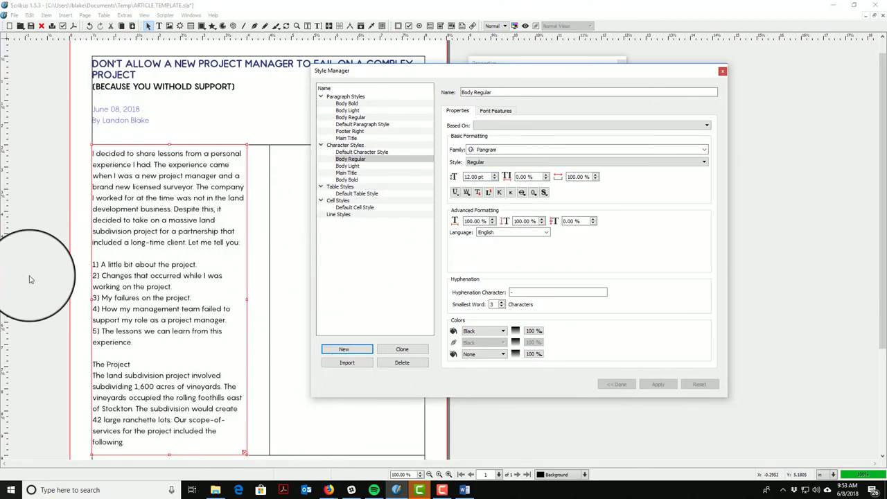
# Step: In the Style Manager, clone the Body Regular character style and name the copy Subheading
pyautogui.click(345, 145)
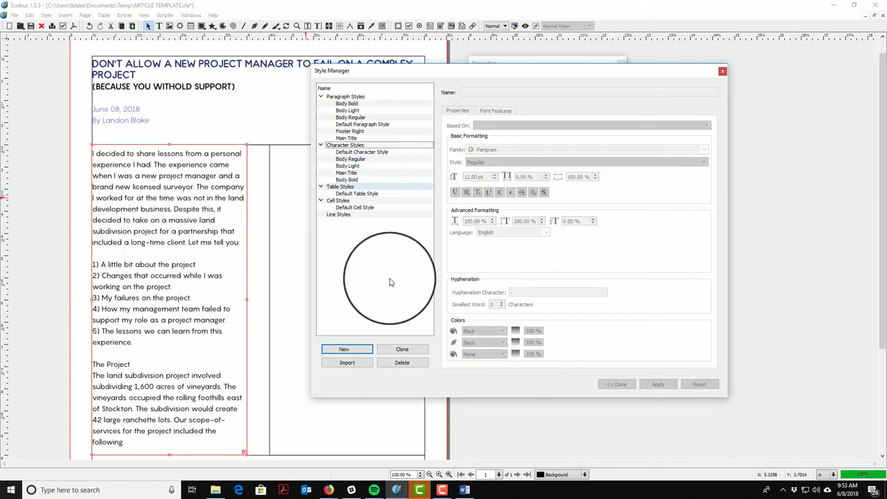
pyautogui.click(362, 152)
pyautogui.click(351, 159)
pyautogui.click(365, 348)
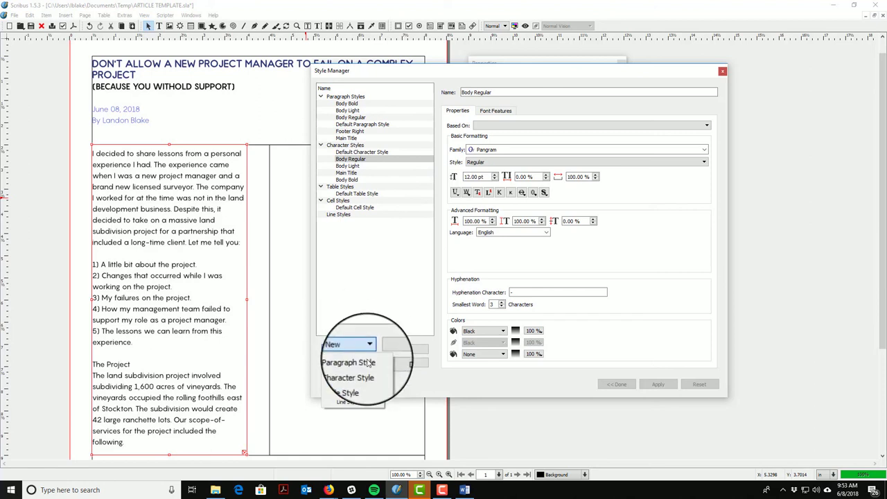
pyautogui.click(399, 350)
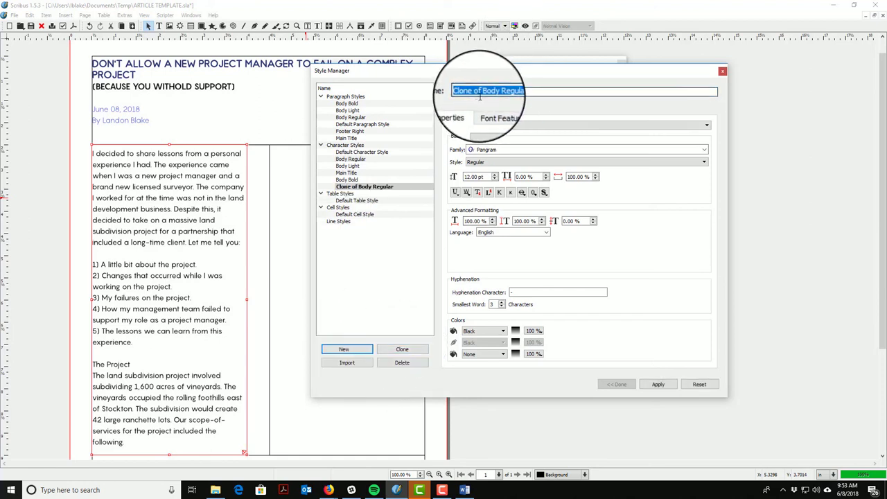
pyautogui.moveTo(481, 92); pyautogui.dragTo(381, 78)
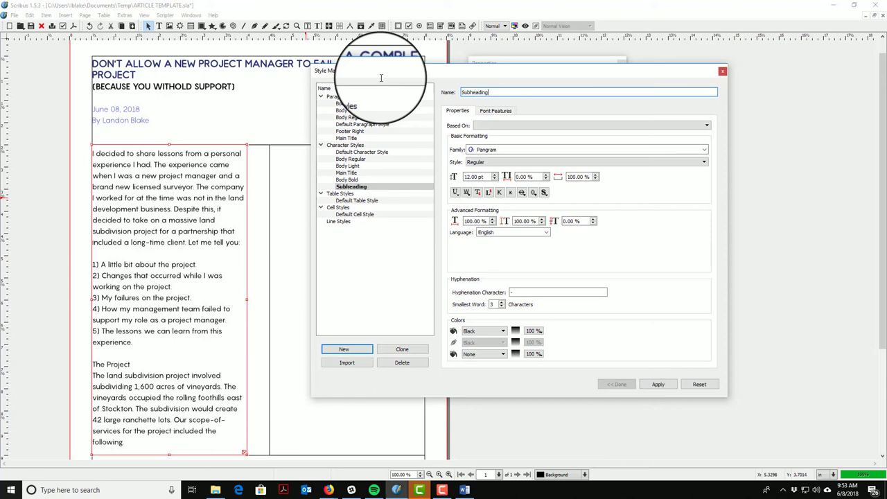
# Step: Set the Subheading character style's font style to Black and its size to 16 pt, and apply the changes
pyautogui.click(545, 163)
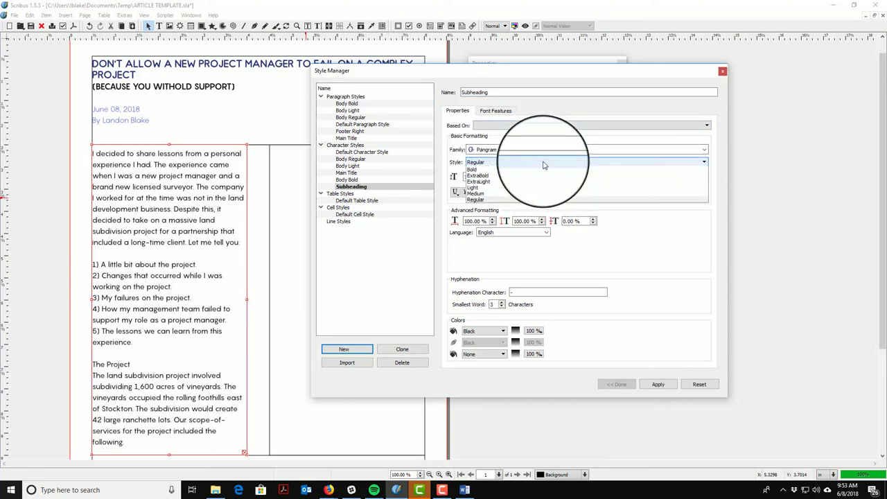
pyautogui.click(520, 173)
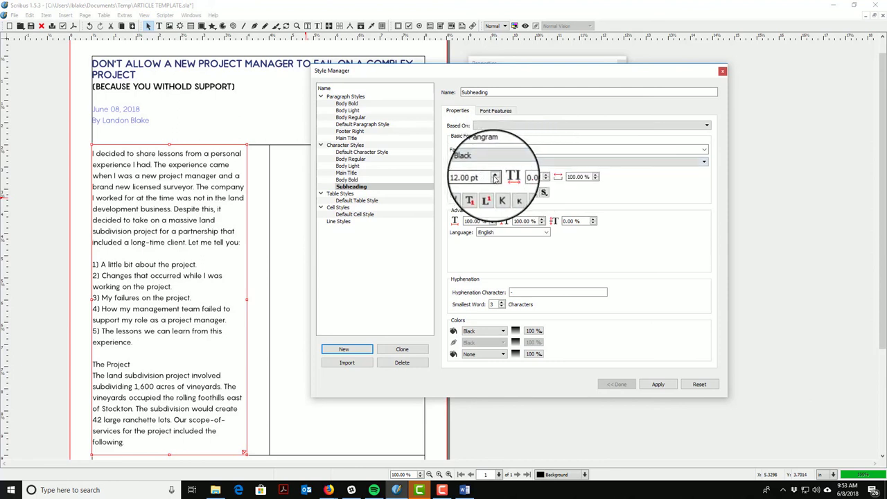
pyautogui.click(494, 175)
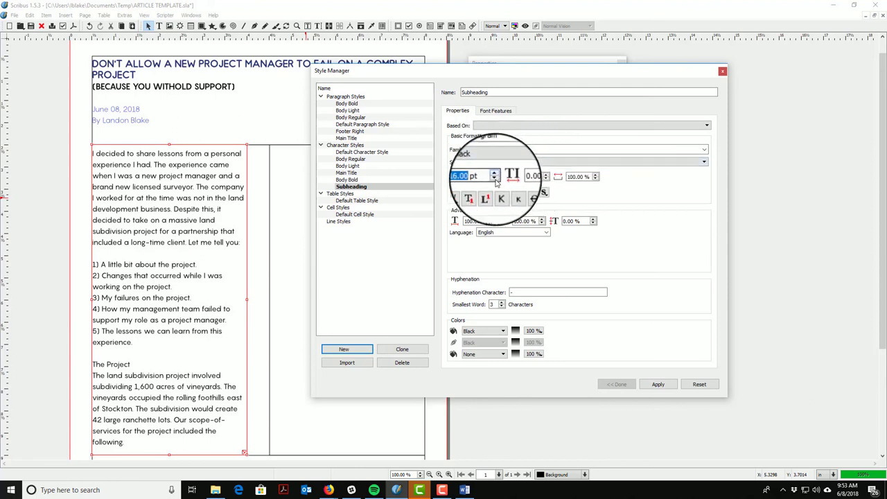
pyautogui.click(658, 385)
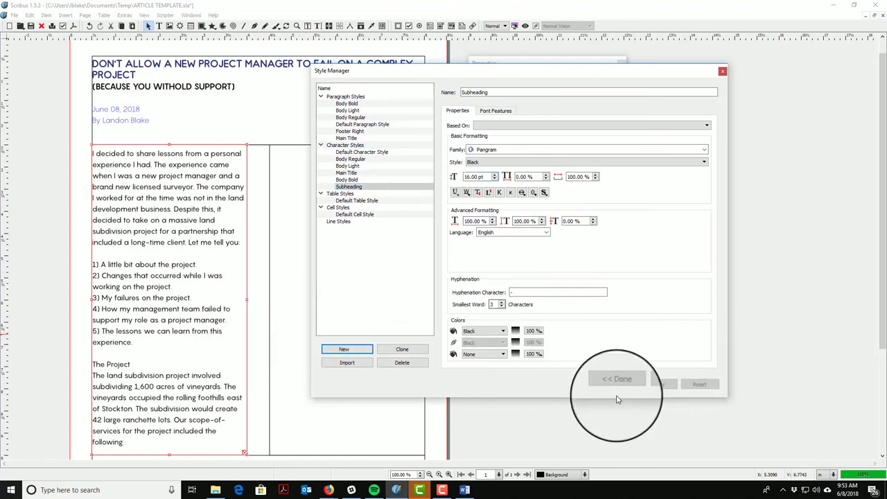
# Step: Clone the Body Bold paragraph style and name the copy Subheading
pyautogui.click(350, 102)
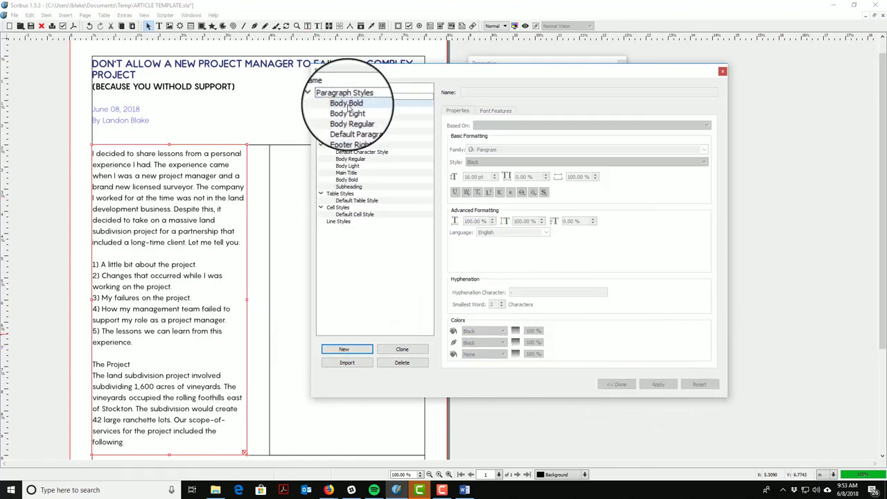
pyautogui.click(352, 111)
pyautogui.click(352, 104)
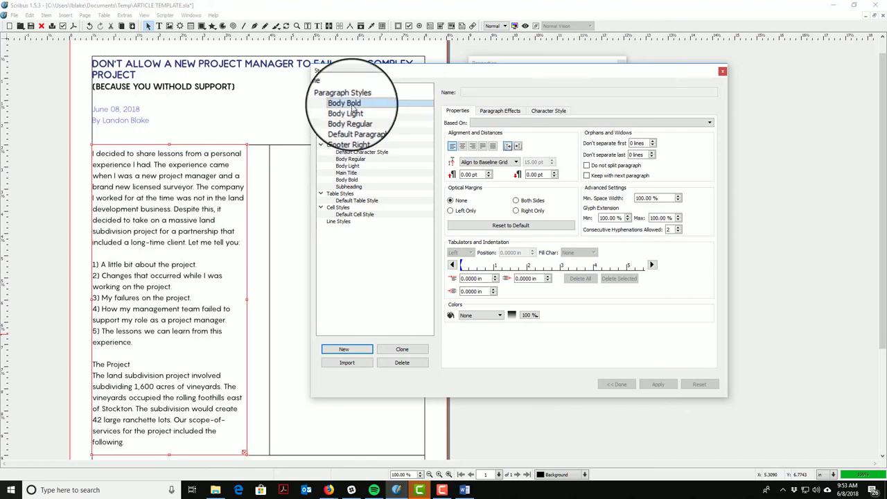
pyautogui.rightClick(352, 106)
pyautogui.click(402, 349)
pyautogui.press('Home')
pyautogui.press('Delete')
pyautogui.press('Delete')
pyautogui.press('Delete')
pyautogui.press('Delete')
pyautogui.press('Delete')
pyautogui.press('Delete')
pyautogui.press('Delete')
pyautogui.press('Delete')
pyautogui.press('Delete')
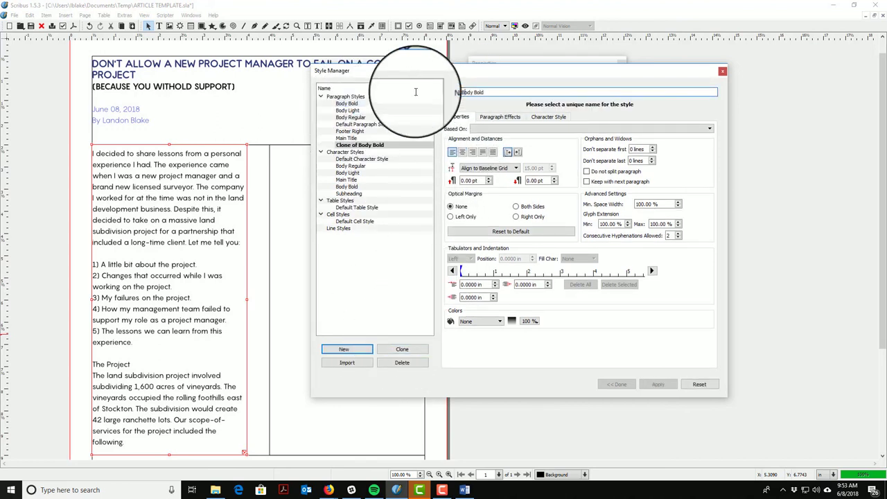
pyautogui.press('Delete')
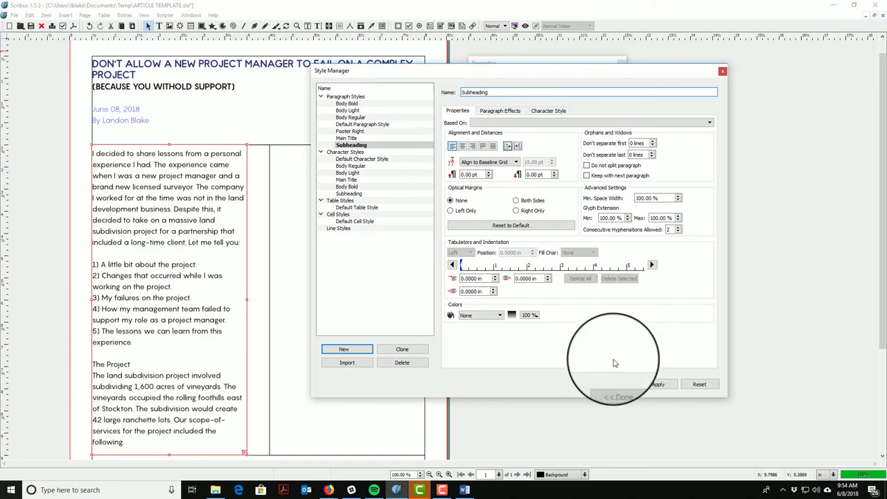
# Step: Set the Subheading paragraph style's background colour to LB Dark Green, apply it and close the Style Manager
pyautogui.click(500, 315)
pyautogui.scroll(-1, 505, 347)
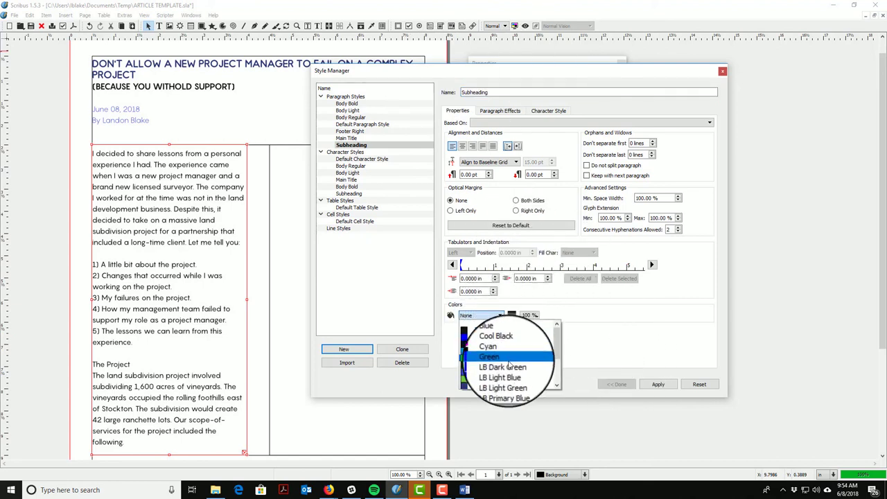
pyautogui.click(511, 369)
pyautogui.click(656, 384)
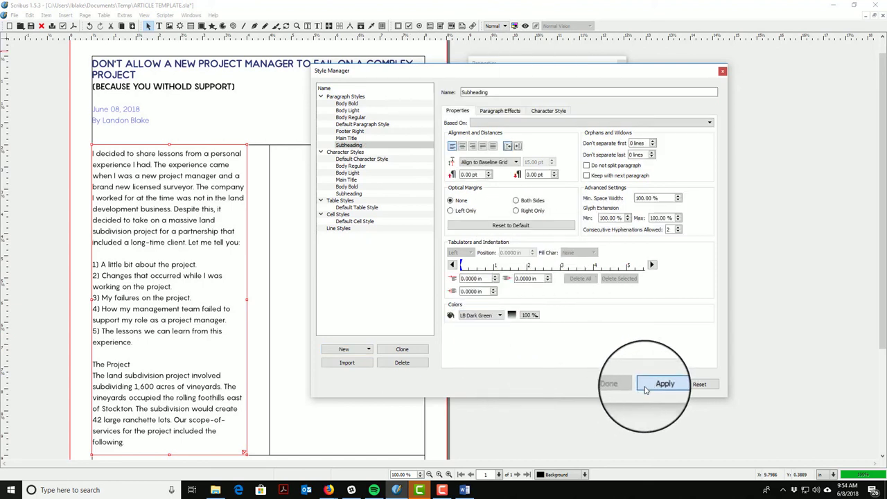
pyautogui.click(722, 72)
# Step: Reword the left column's opening sentence to "In this article, I share lessons from a personal experience I had as a project manager."
pyautogui.rightClick(193, 212)
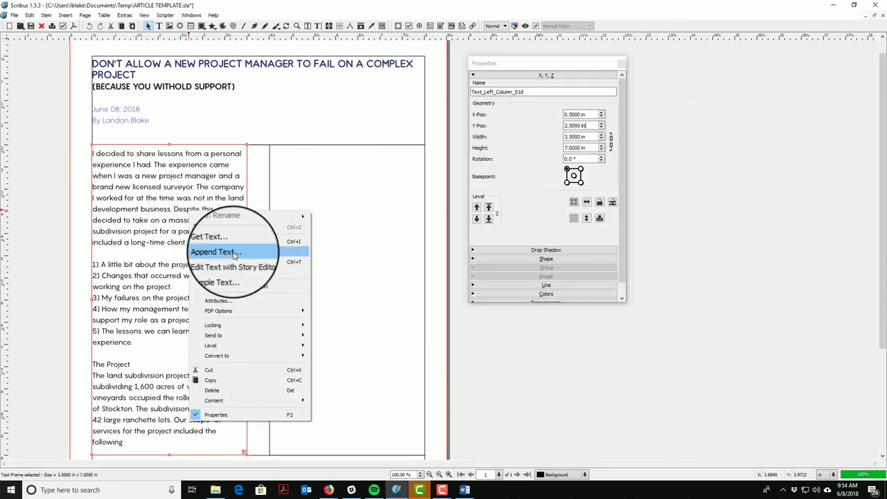
pyautogui.click(231, 264)
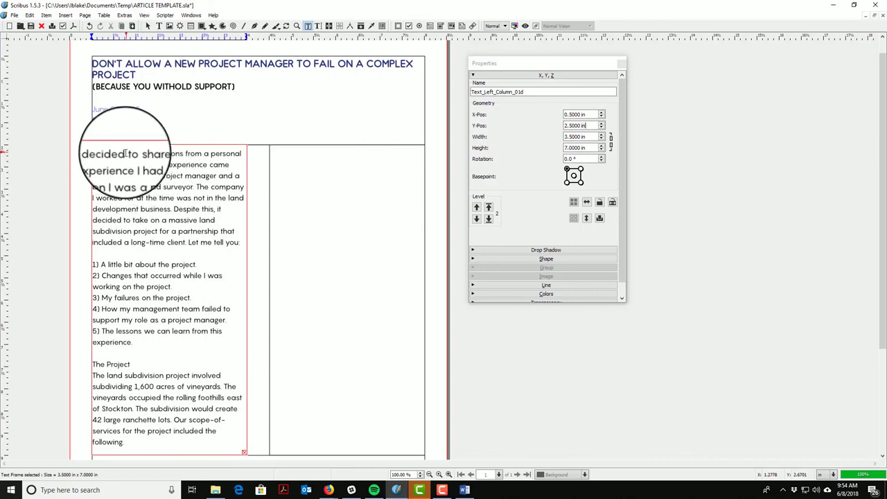
pyautogui.moveTo(127, 154); pyautogui.dragTo(70, 151)
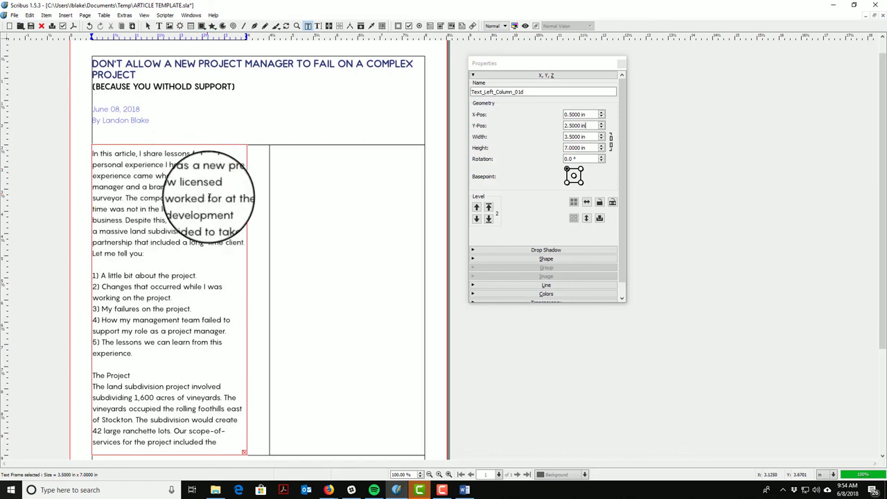
pyautogui.write('manager. The')
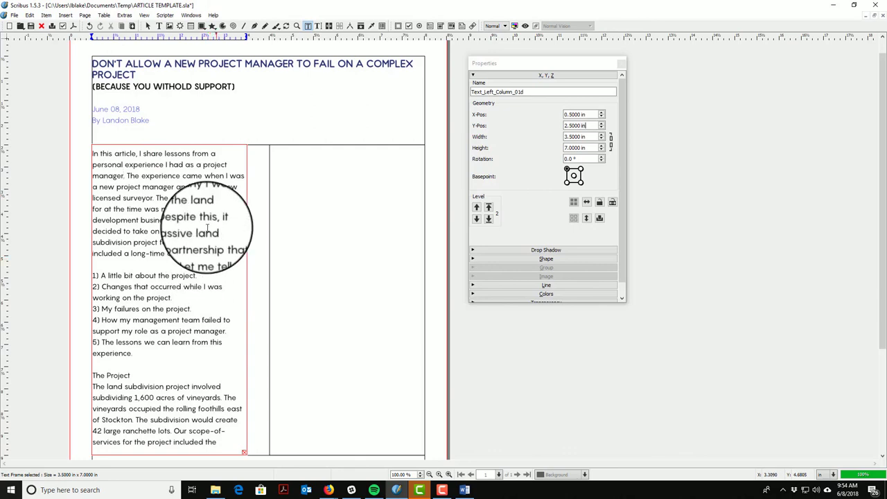
# Step: In the Story Editor, add the heading "Introduction" on its own line above the article text and give it the Subheading paragraph style
pyautogui.rightClick(182, 215)
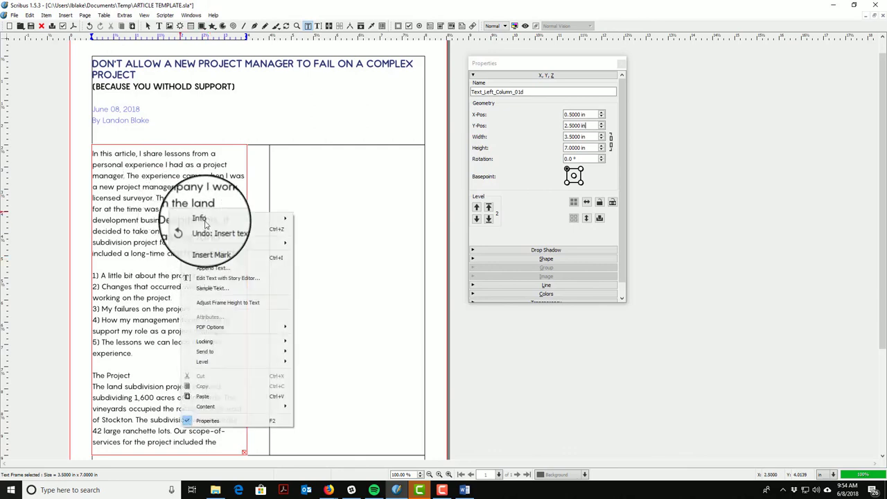
pyautogui.click(236, 278)
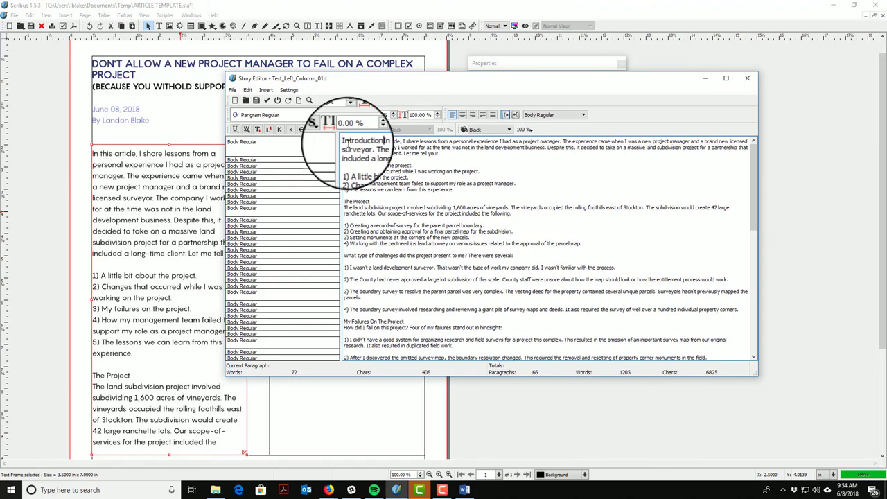
pyautogui.press('Return')
pyautogui.click(338, 144)
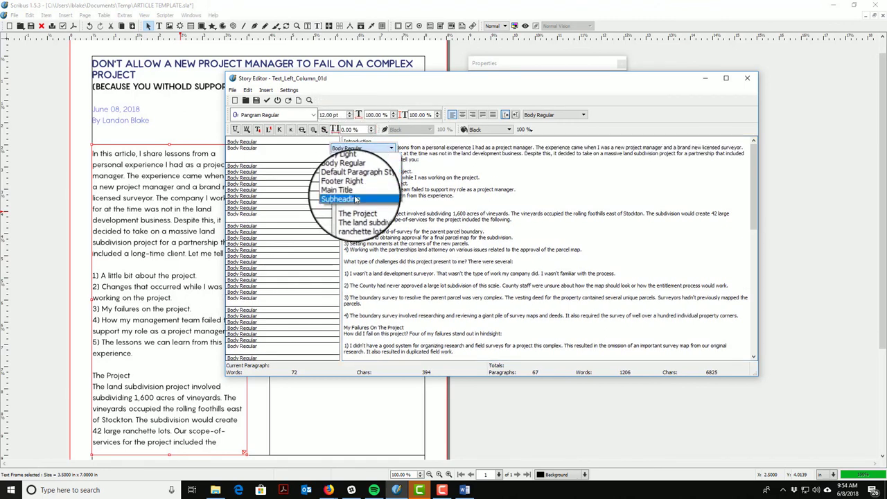
pyautogui.click(350, 172)
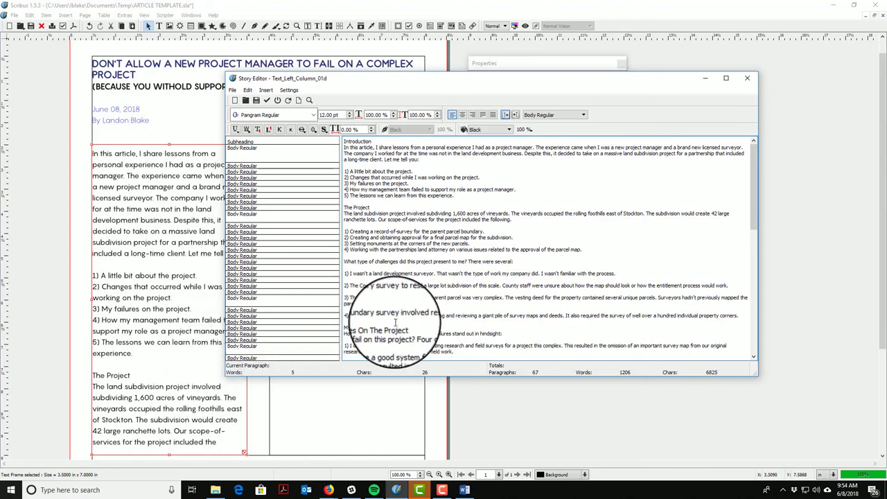
# Step: Apply the Subheading paragraph style to the line "The Project" and update the left column frame with the edited story
pyautogui.click(345, 208)
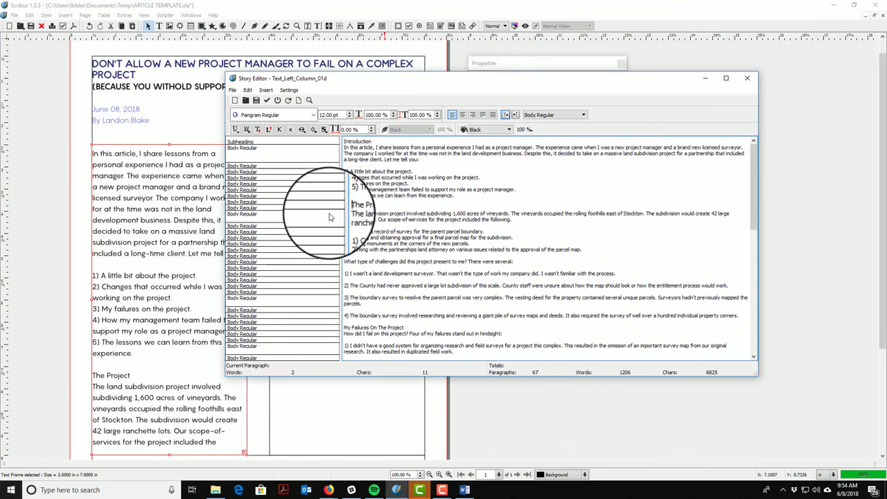
pyautogui.click(340, 212)
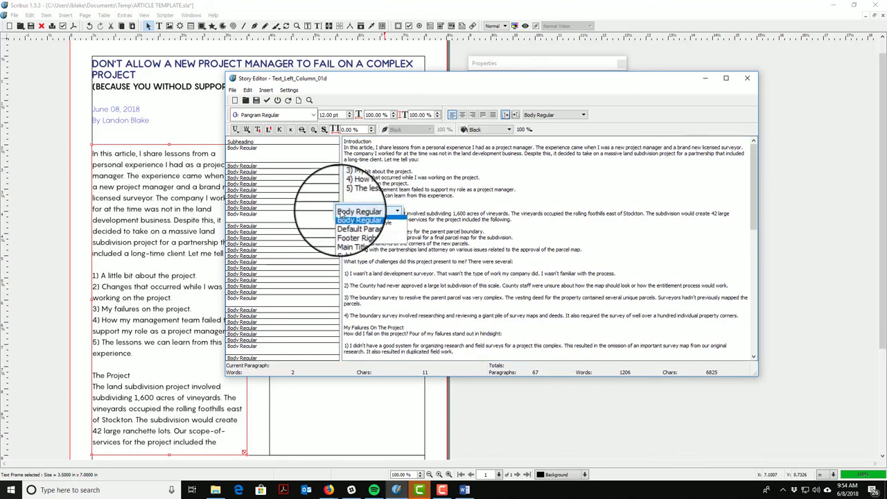
pyautogui.click(354, 236)
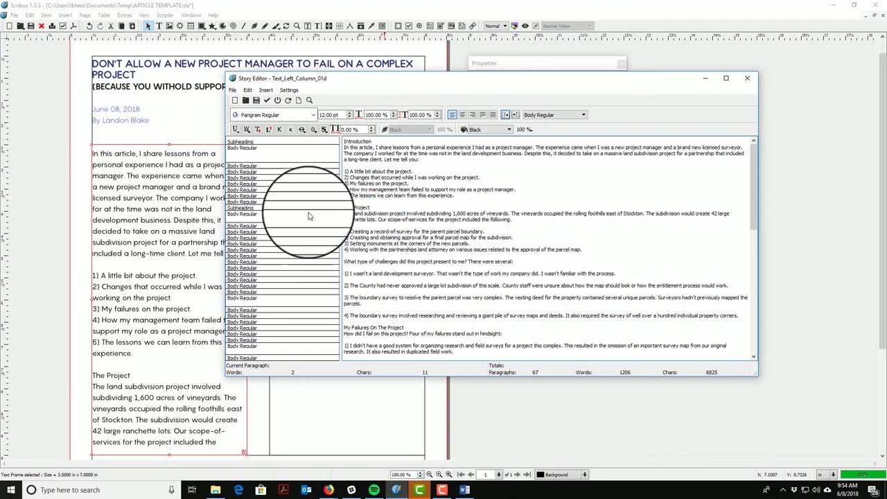
pyautogui.click(268, 102)
pyautogui.rightClick(167, 272)
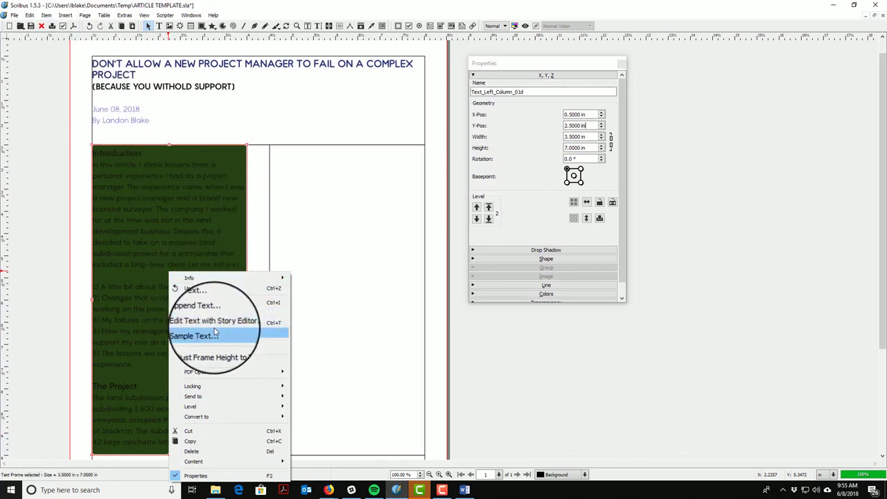
pyautogui.click(28, 14)
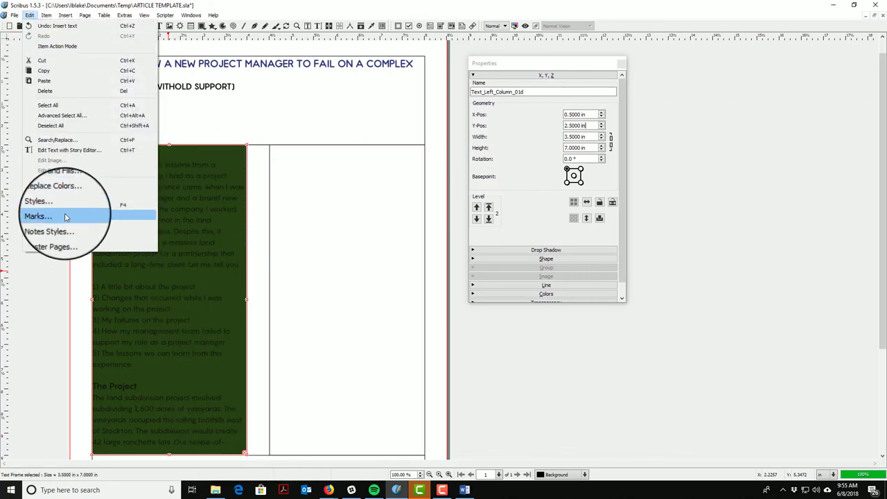
pyautogui.rightClick(285, 219)
pyautogui.click(201, 219)
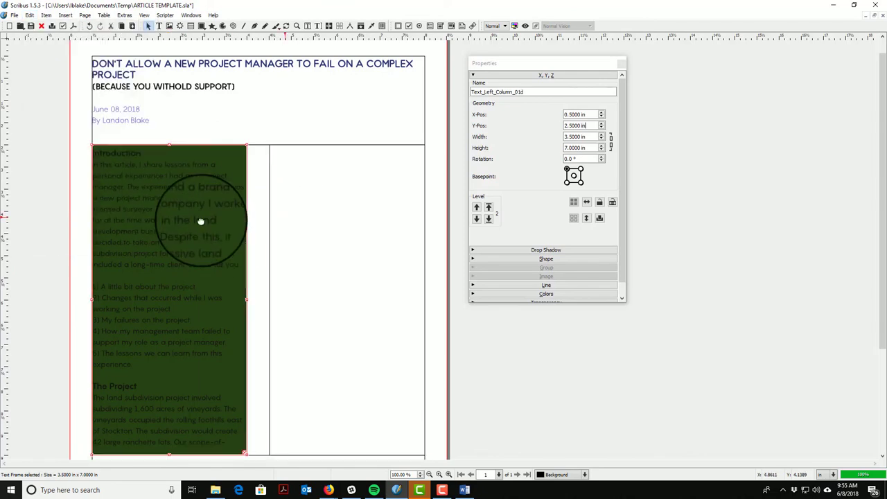
pyautogui.rightClick(201, 220)
pyautogui.click(225, 269)
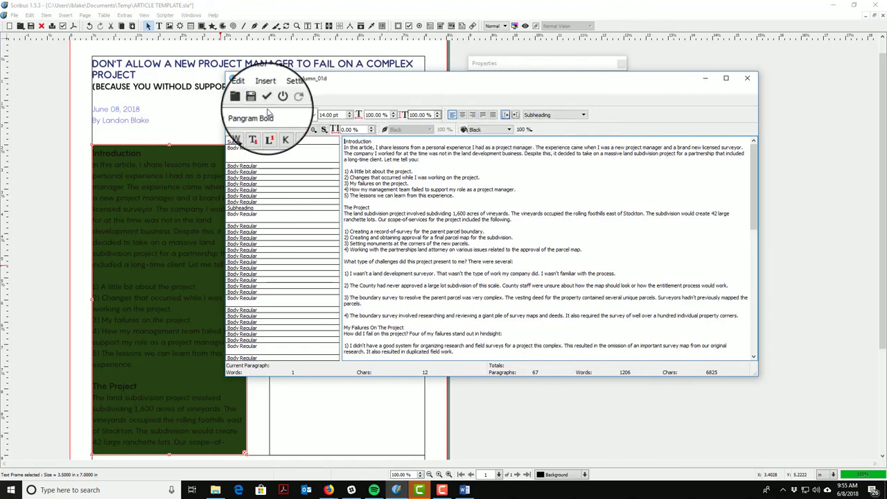
pyautogui.click(747, 78)
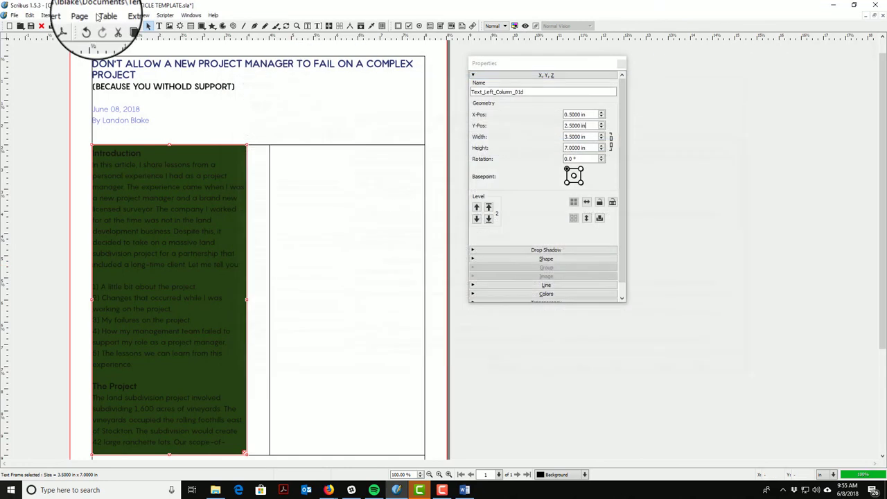
# Step: Open the Style Manager, change the Subheading paragraph style's background colour to Black and apply it
pyautogui.click(31, 15)
pyautogui.click(59, 200)
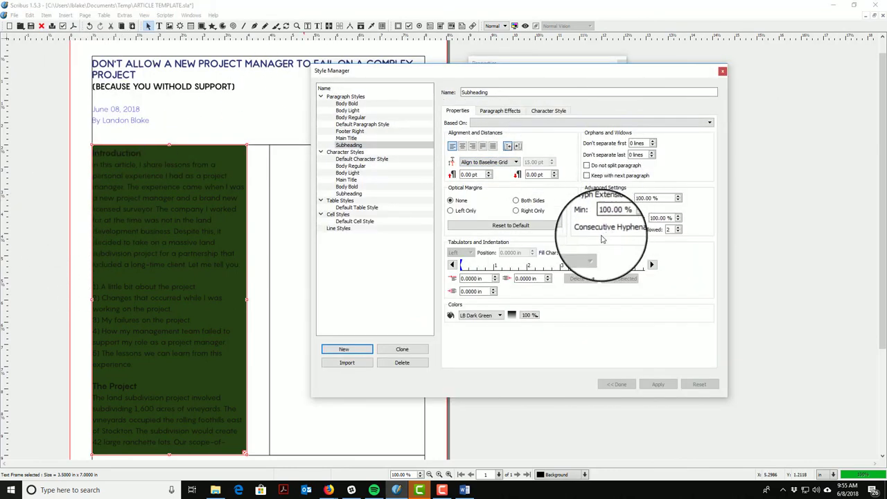
pyautogui.click(500, 315)
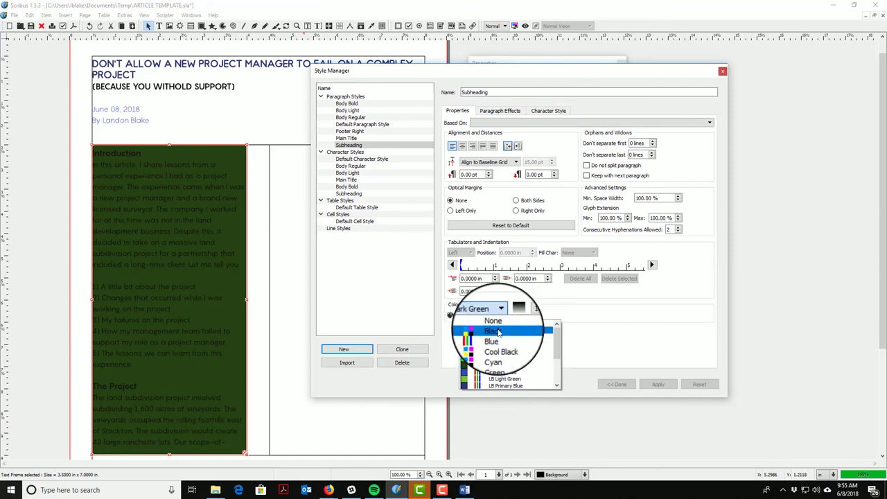
pyautogui.click(498, 331)
pyautogui.click(658, 385)
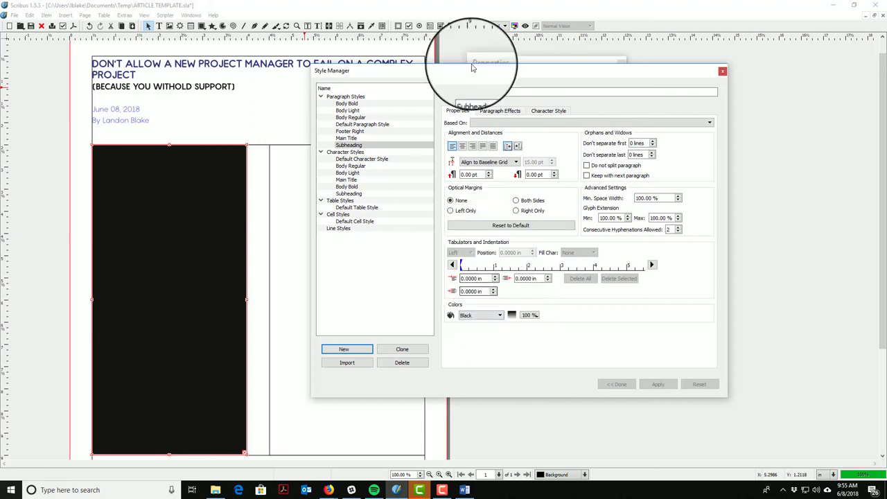
# Step: Set the Subheading paragraph style's background colour to None and apply the change
pyautogui.click(499, 316)
pyautogui.click(478, 318)
pyautogui.click(652, 386)
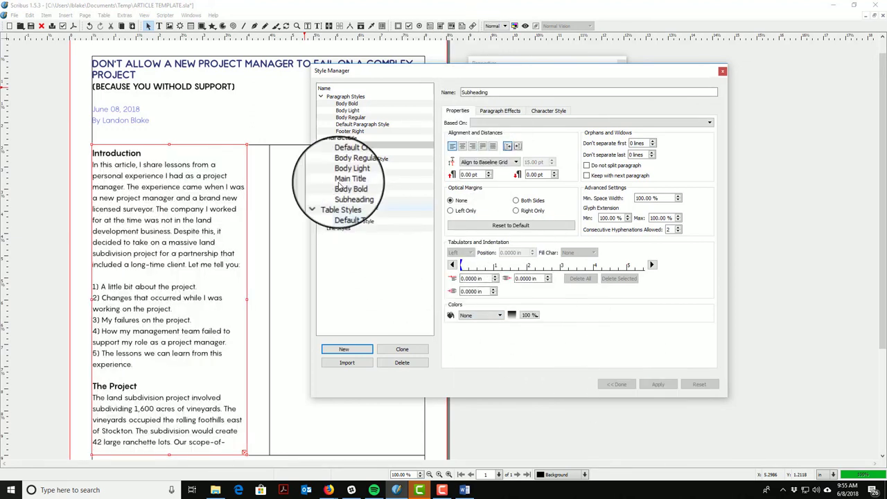
# Step: Set the Subheading character style's text colour to LB Dark Green
pyautogui.click(348, 194)
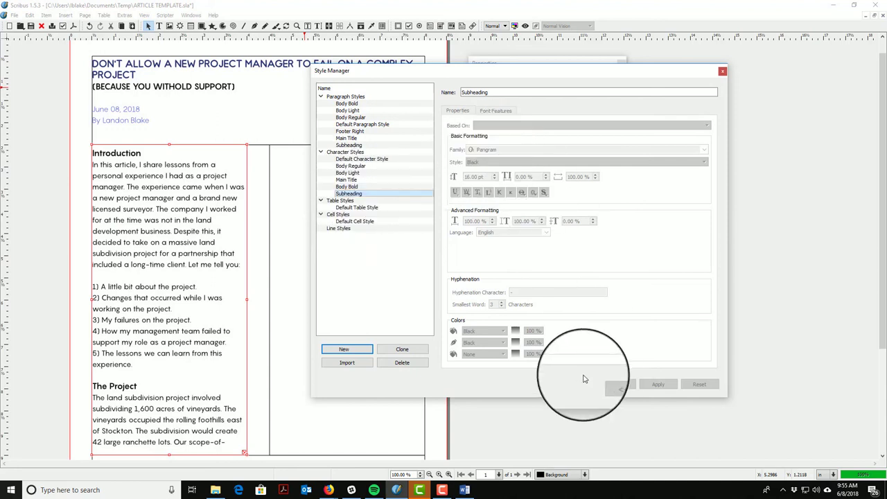
pyautogui.click(346, 187)
pyautogui.click(349, 193)
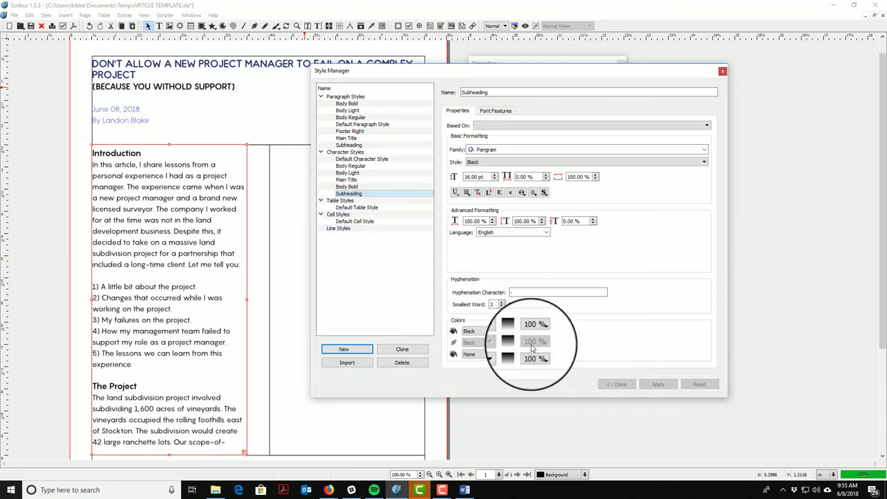
pyautogui.click(489, 331)
pyautogui.scroll(-3, 513, 361)
pyautogui.click(513, 378)
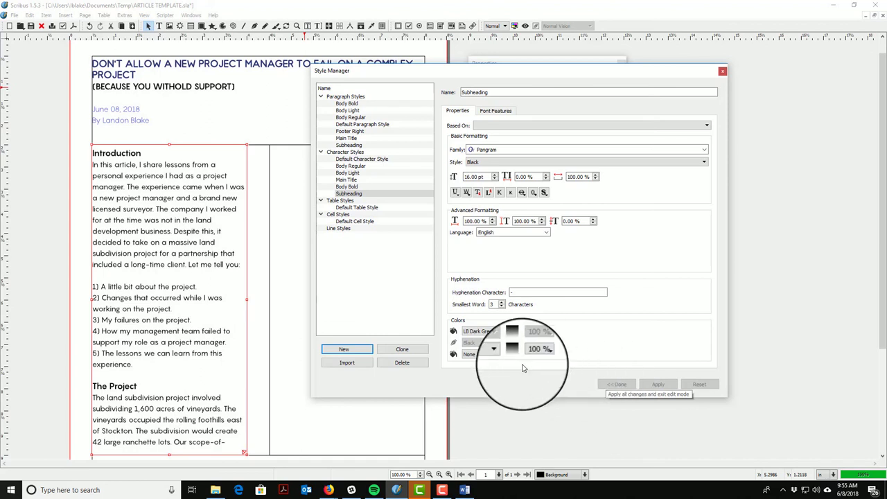
pyautogui.click(347, 186)
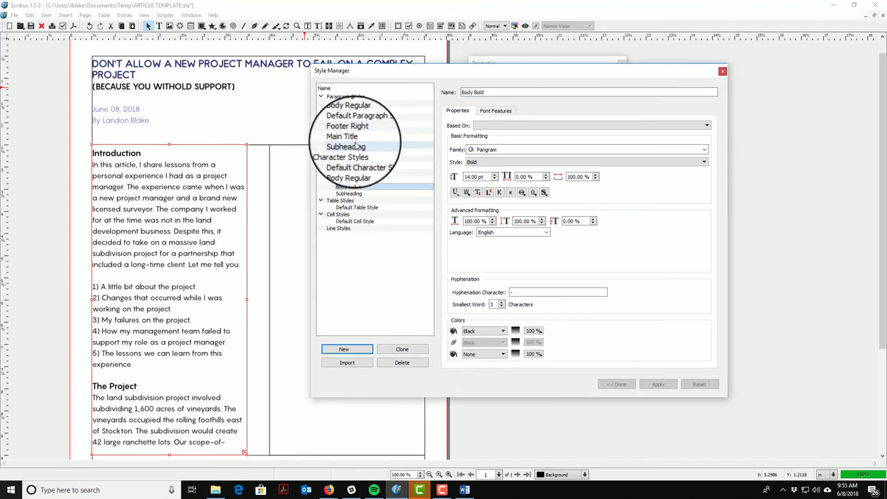
pyautogui.click(349, 144)
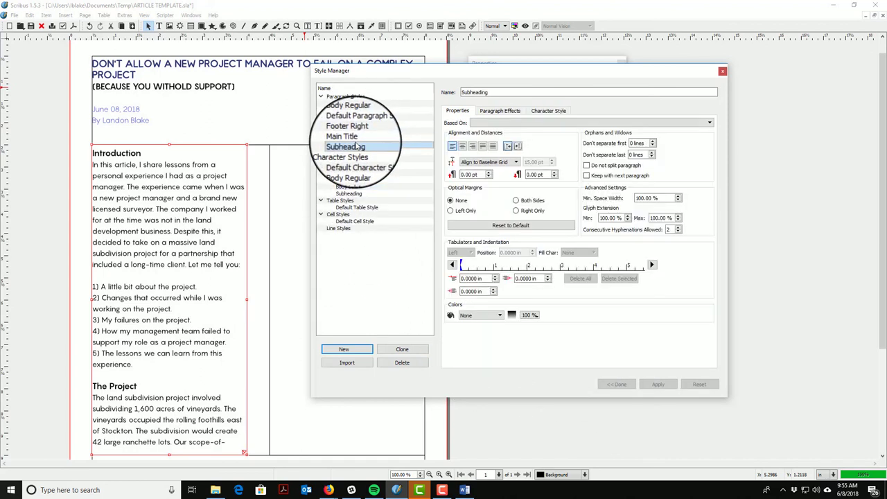
pyautogui.click(496, 317)
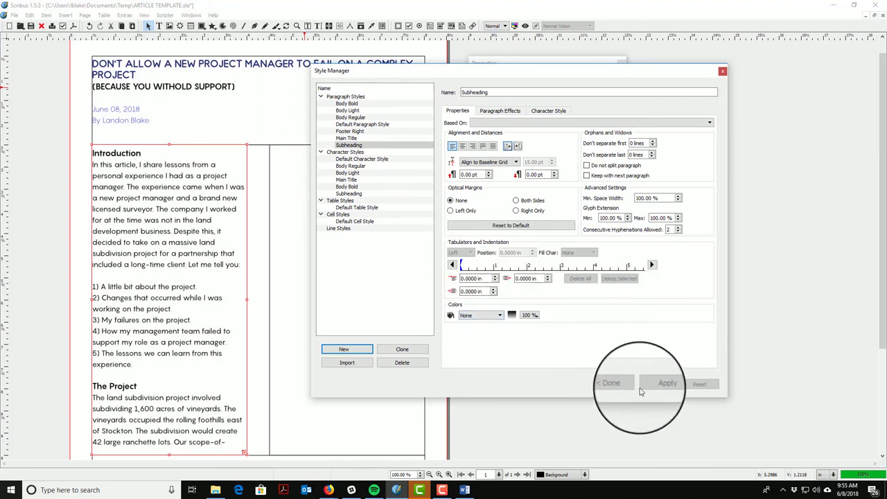
pyautogui.click(357, 200)
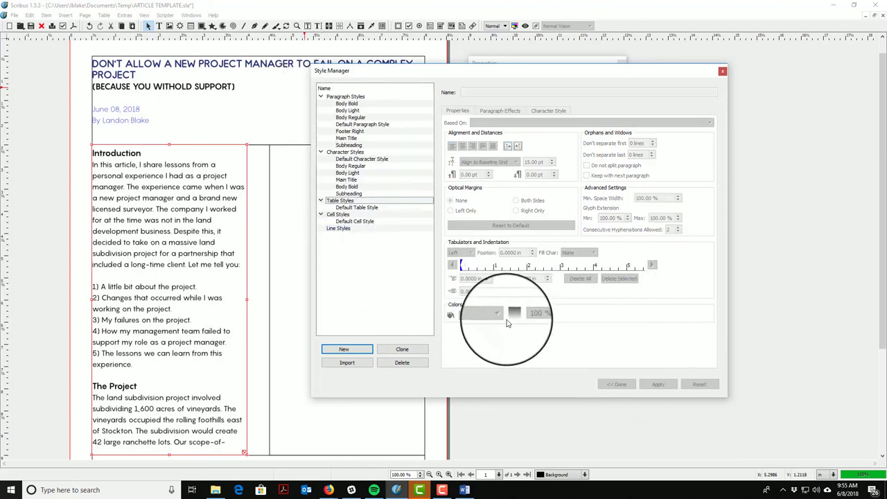
# Step: Change the Subheading character style's text colour to LB Light Blue
pyautogui.click(348, 193)
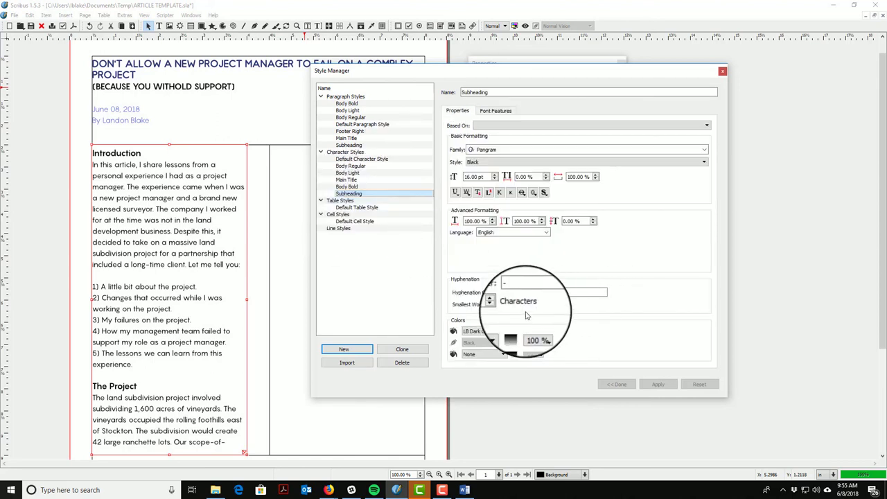
pyautogui.click(486, 331)
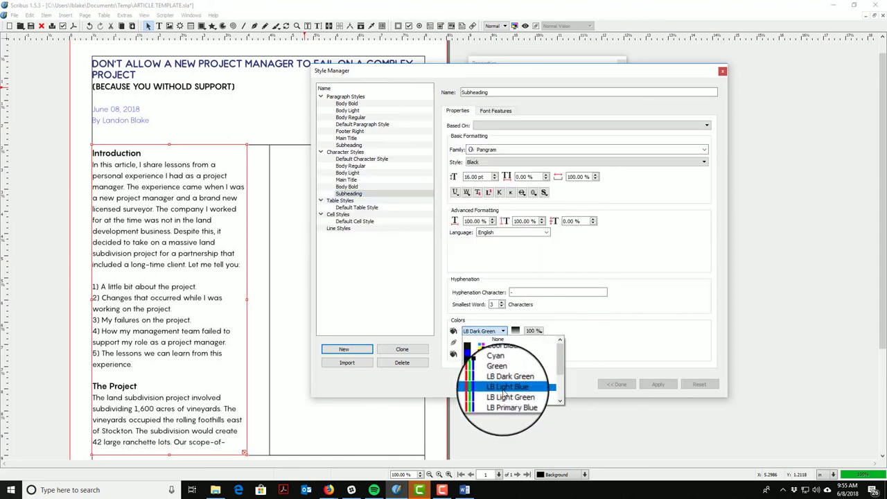
pyautogui.click(510, 388)
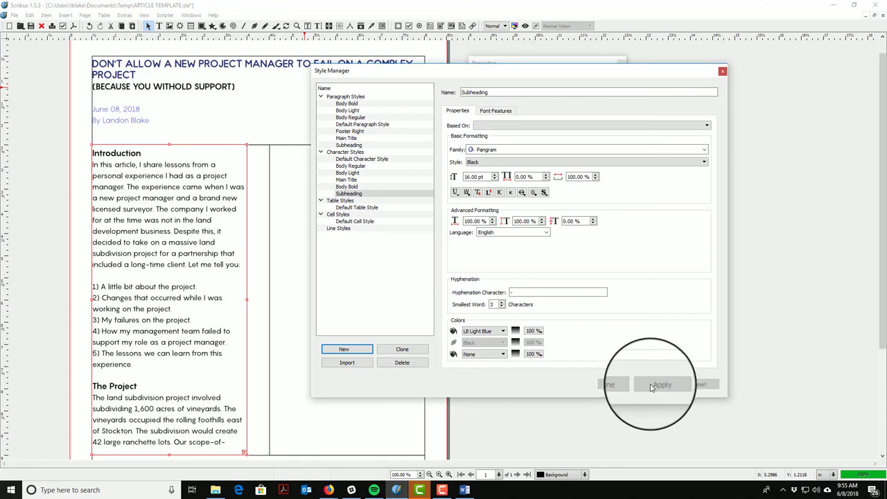
# Step: Set the Subheading character style's text colour to Green and close the Style Manager
pyautogui.click(509, 333)
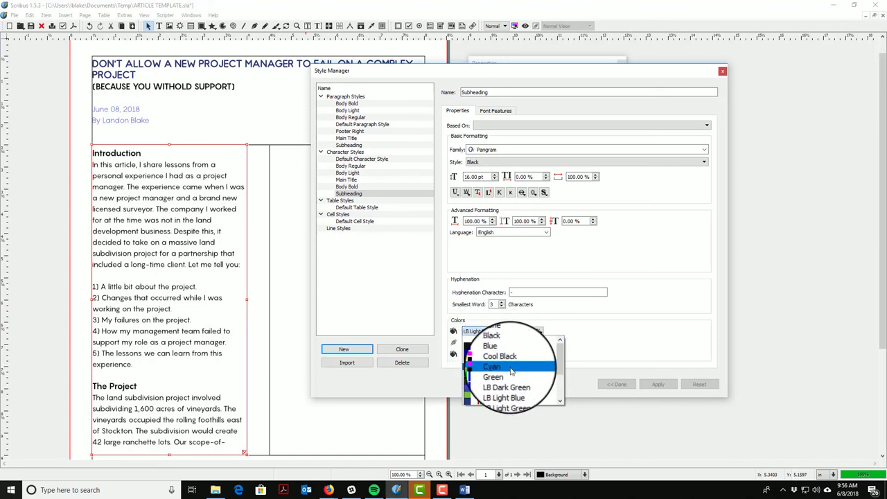
pyautogui.click(500, 371)
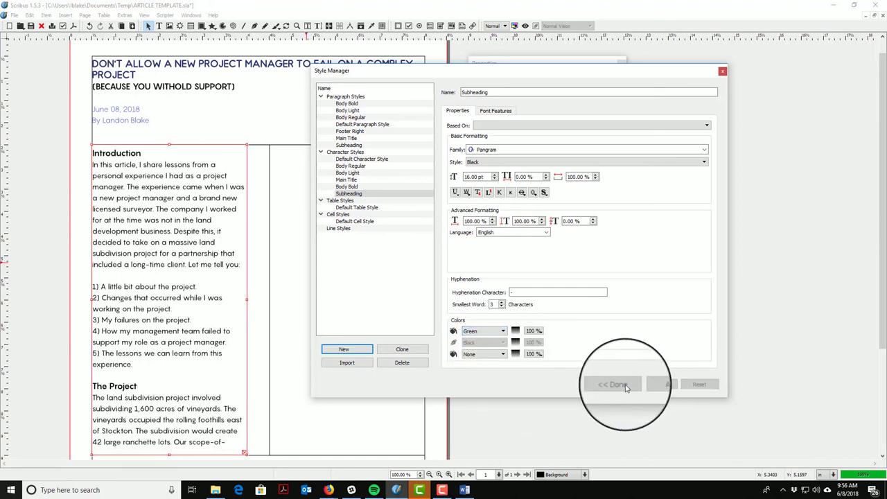
pyautogui.click(723, 72)
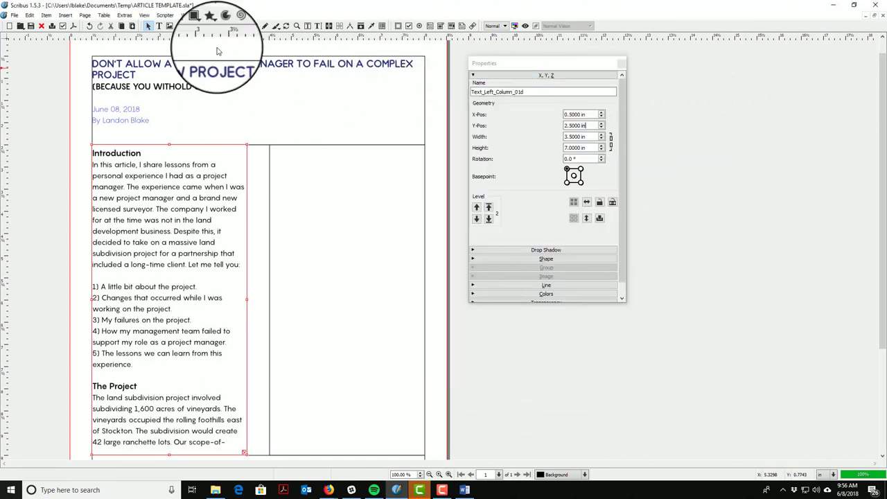
# Step: Save the article template document and look over the page layout
pyautogui.click(31, 26)
pyautogui.scroll(-2, 271, 220)
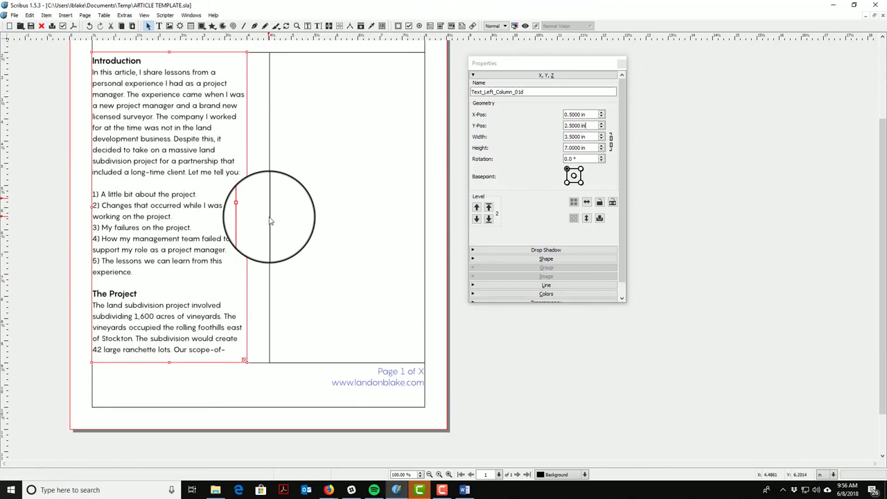
pyautogui.scroll(2, 273, 219)
pyautogui.scroll(2, 240, 245)
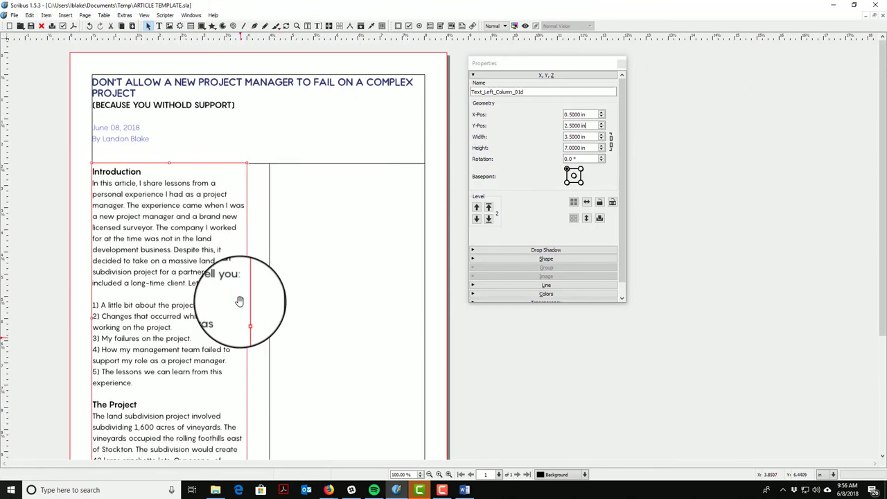
pyautogui.scroll(-3, 229, 283)
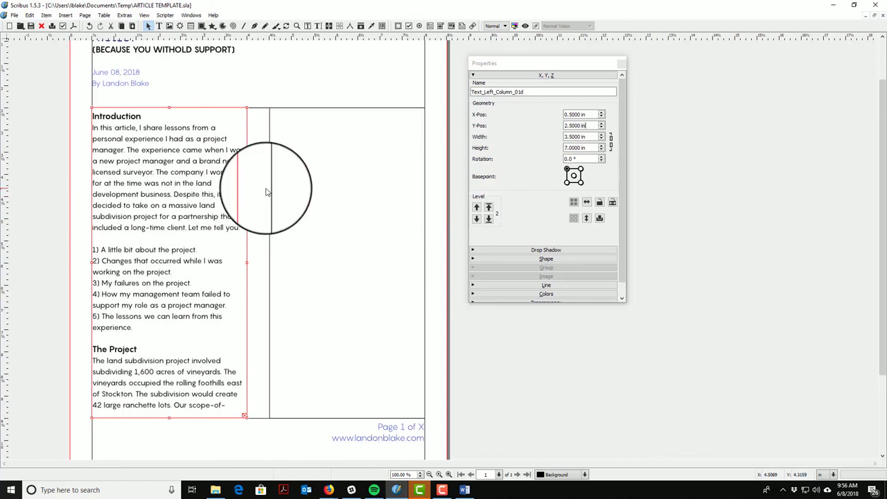
pyautogui.scroll(2, 319, 180)
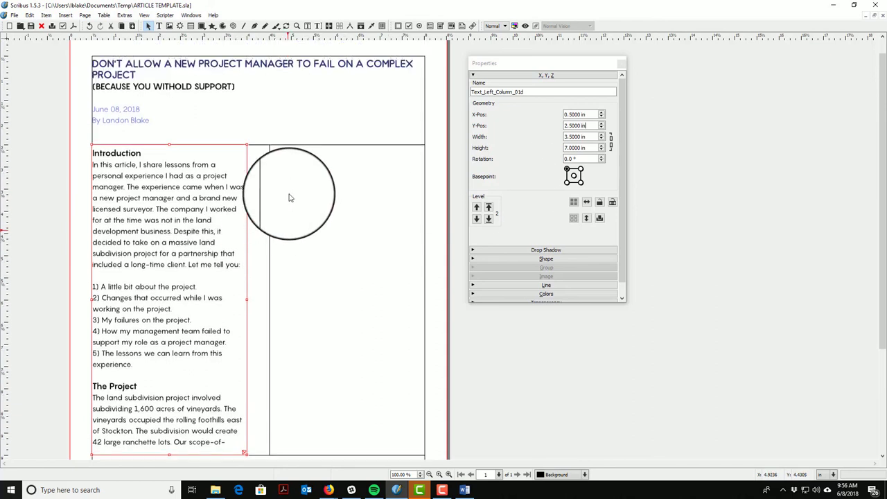
# Step: Link the left column text frame to the right column text frame and undo the link
pyautogui.click(329, 26)
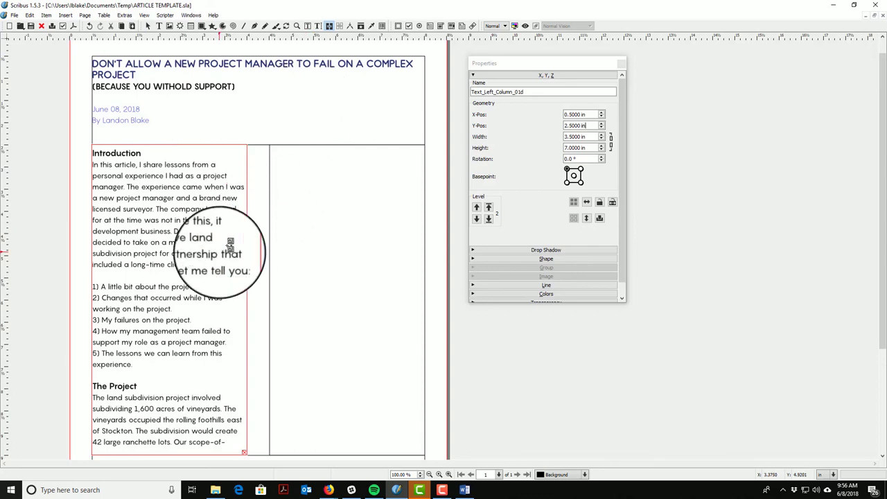
pyautogui.click(298, 221)
pyautogui.scroll(-3, 295, 181)
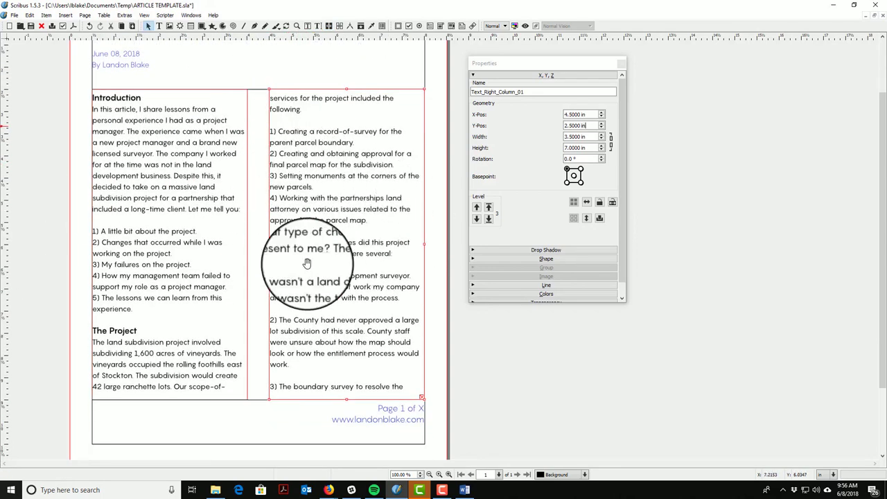
pyautogui.doubleClick(215, 233)
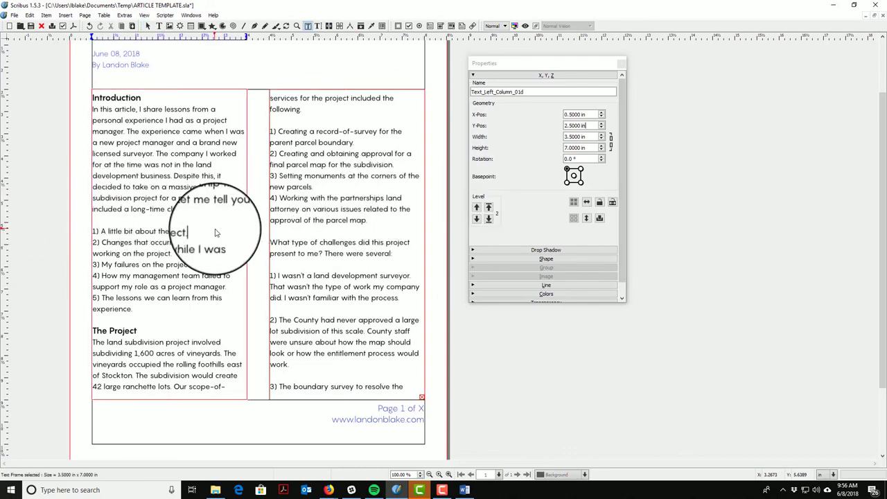
pyautogui.click(89, 26)
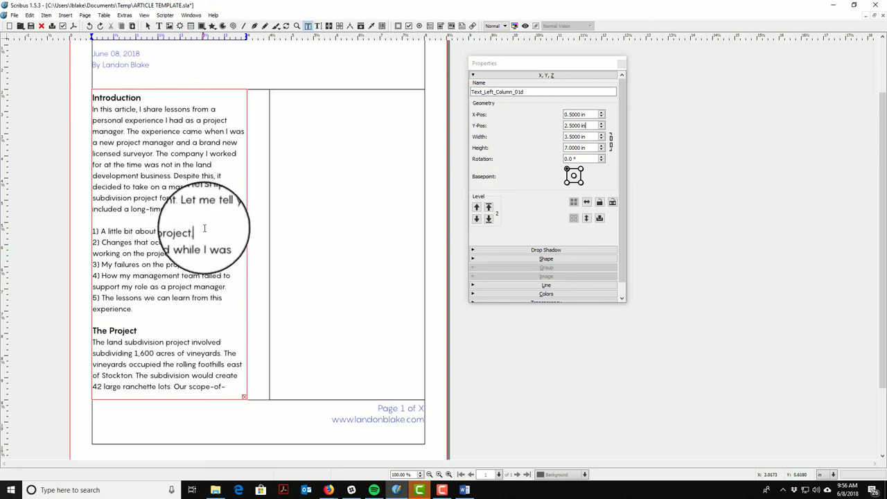
# Step: Insert a blank line after each of the first four numbered items in the left column's list
pyautogui.press('Return')
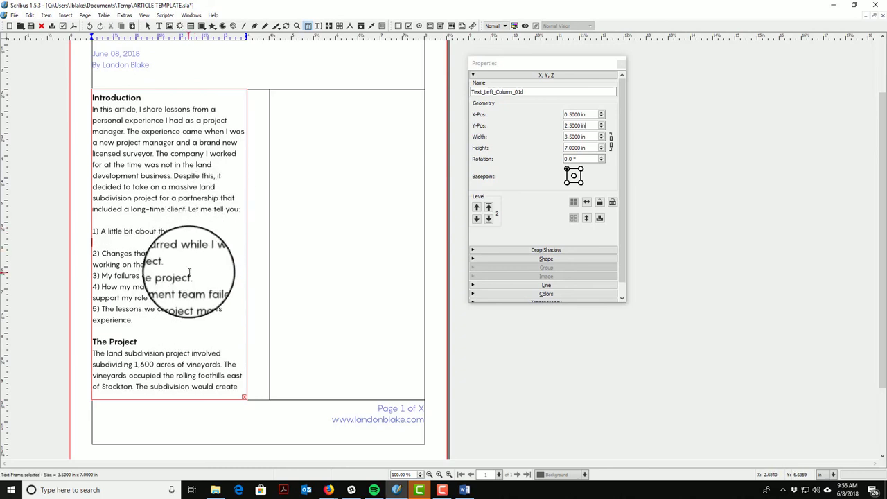
pyautogui.press('Return')
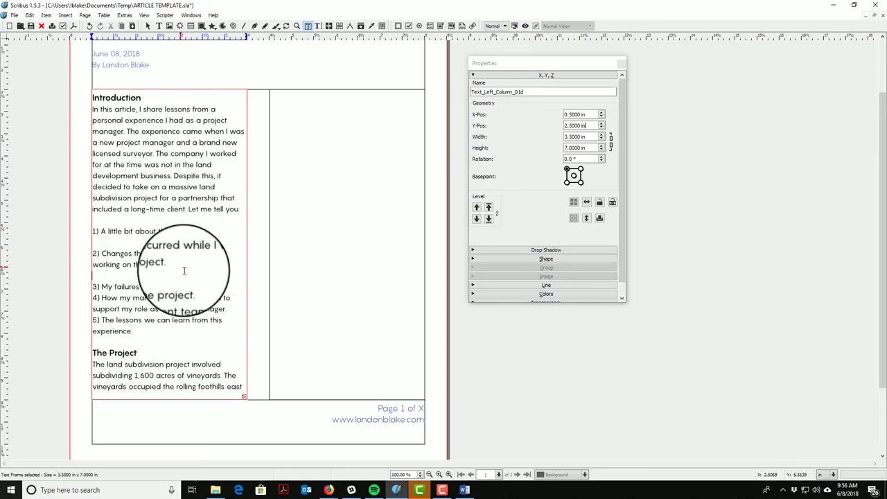
pyautogui.click(192, 287)
pyautogui.press('Return')
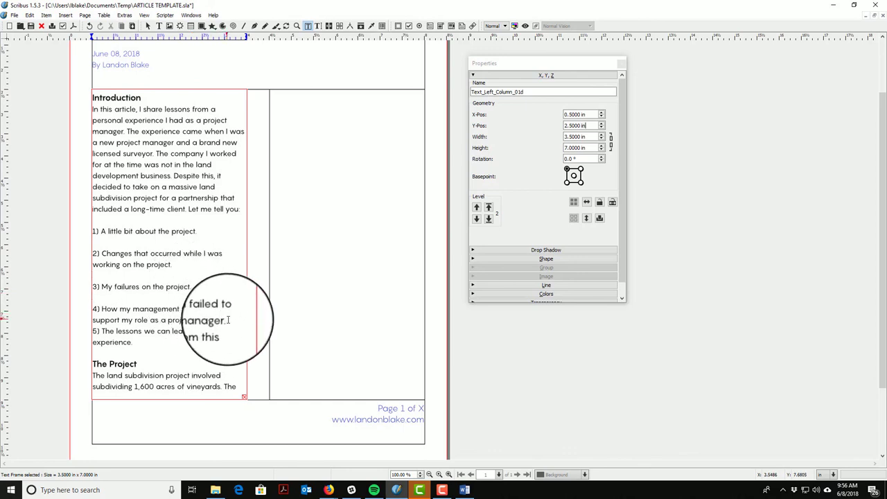
pyautogui.click(229, 319)
pyautogui.press('Return')
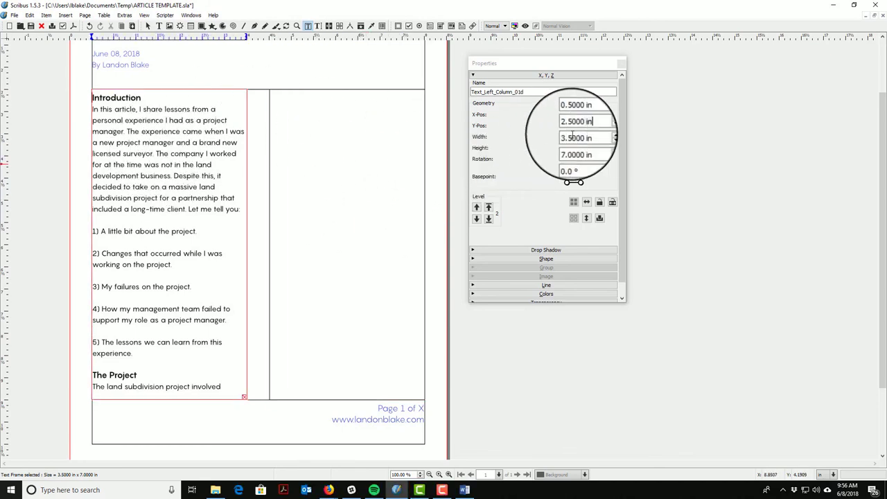
# Step: Use Link Text Frames again to flow the left column's text into the right column frame
pyautogui.click(392, 152)
pyautogui.click(200, 186)
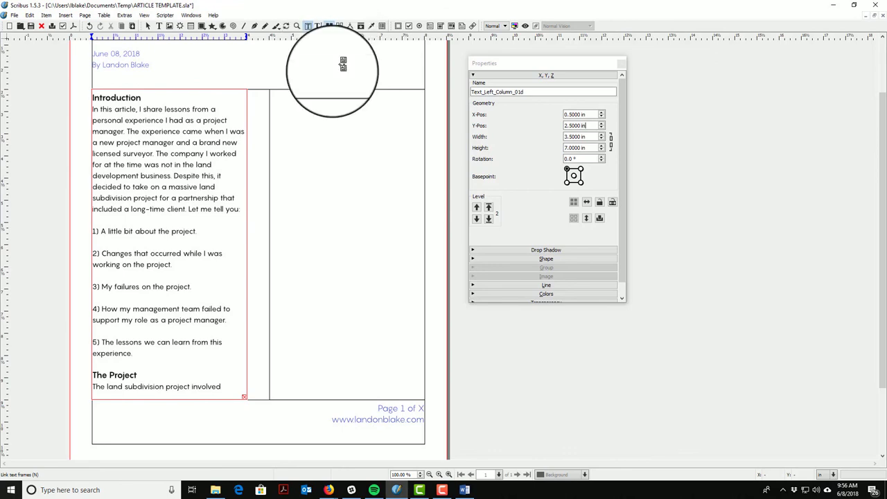
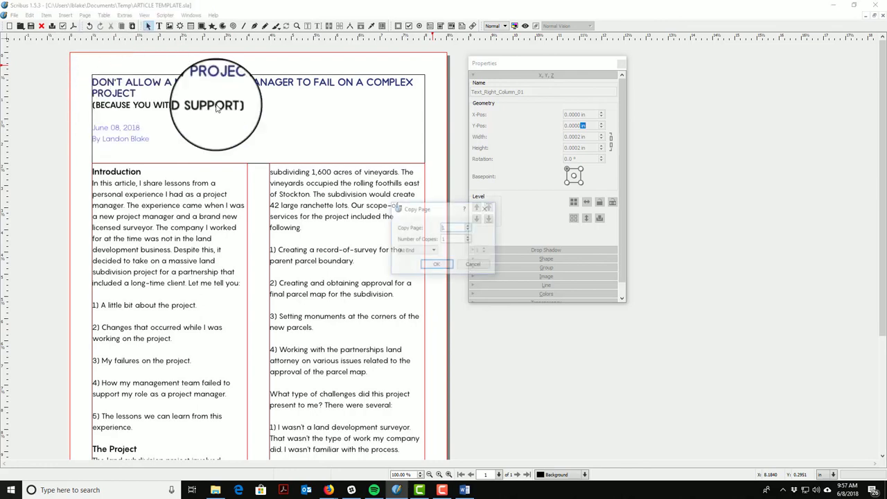
# Step: Copy page 1 once to the end of the document and delete the main title text frame from the copied page
pyautogui.click(435, 263)
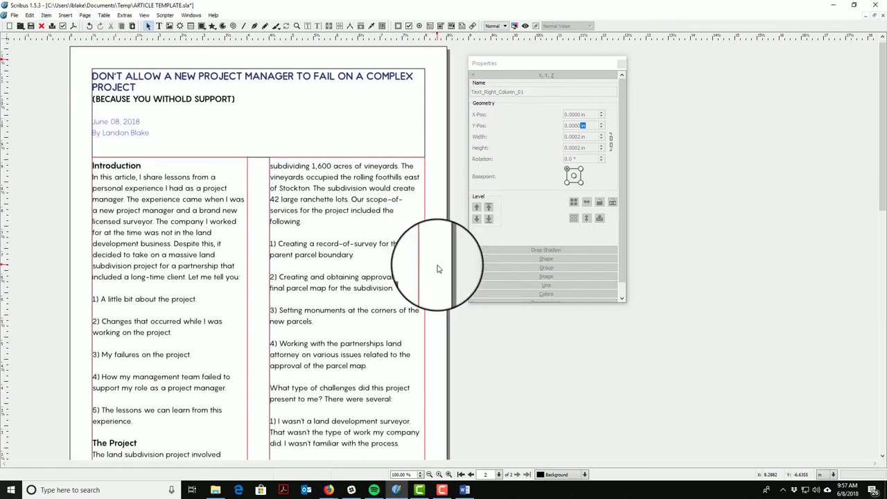
pyautogui.scroll(-10, 360, 229)
pyautogui.scroll(-6, 366, 124)
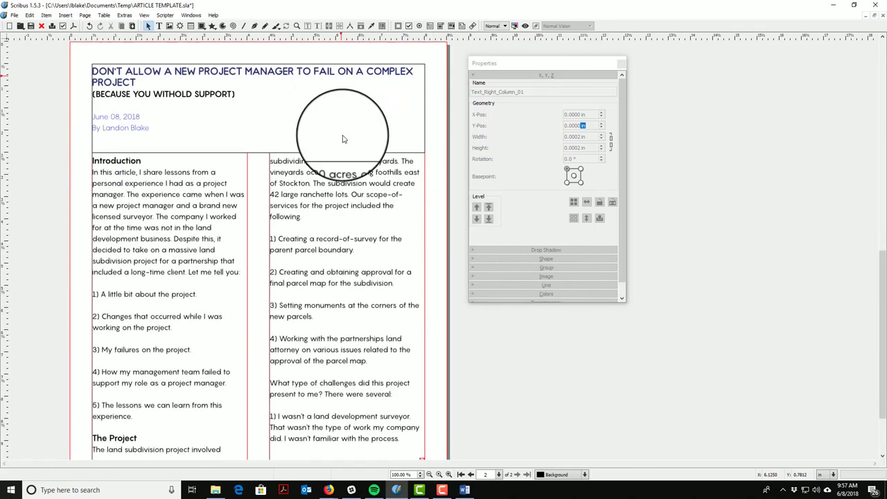
pyautogui.scroll(2, 337, 159)
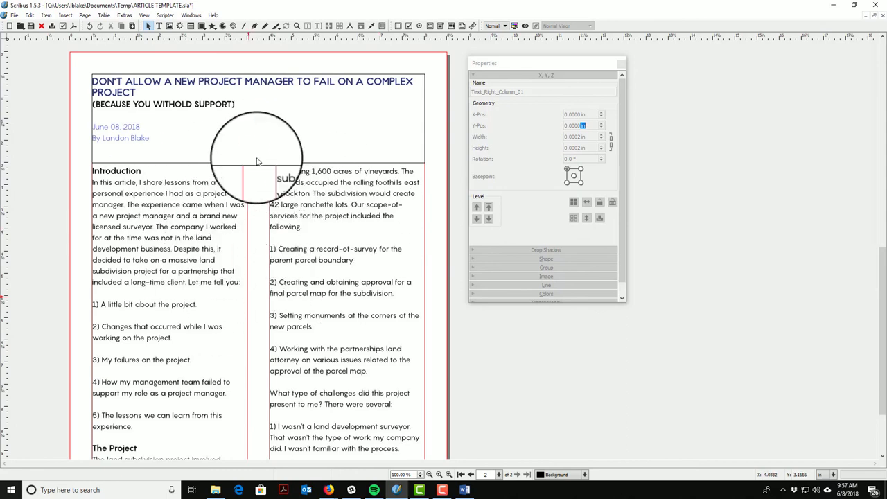
pyautogui.click(262, 142)
pyautogui.press('Delete')
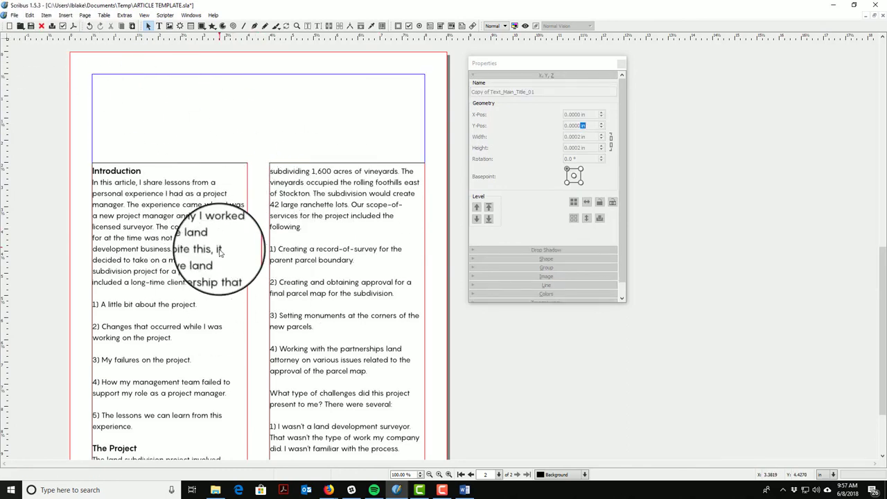
# Step: Move the left column text frame on page 2 up to the top margin by changing its Y position
pyautogui.click(198, 229)
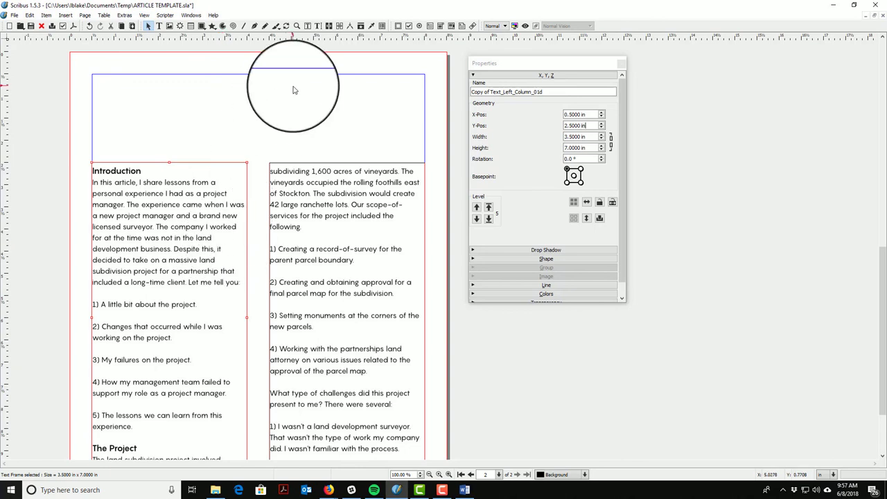
pyautogui.click(581, 126)
pyautogui.moveTo(581, 126); pyautogui.dragTo(529, 123)
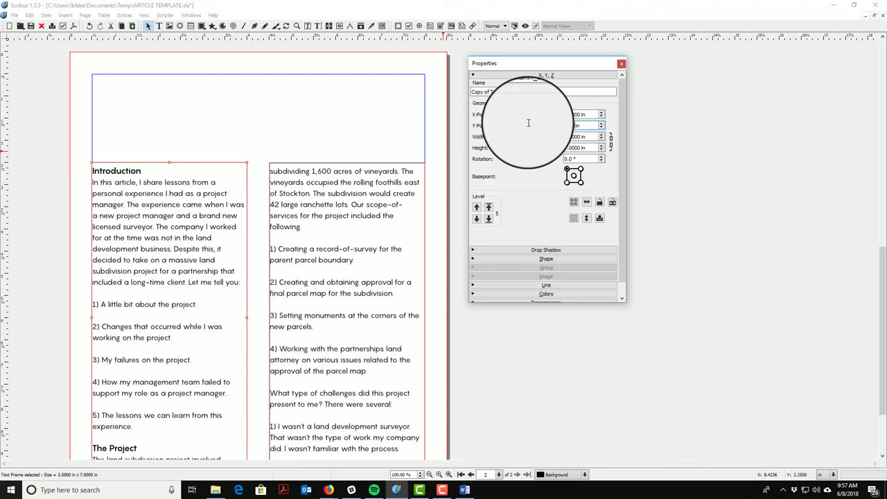
pyautogui.press('Return')
# Step: Set the Y position of the right column text frame on page 2 to 0.5 in
pyautogui.click(329, 229)
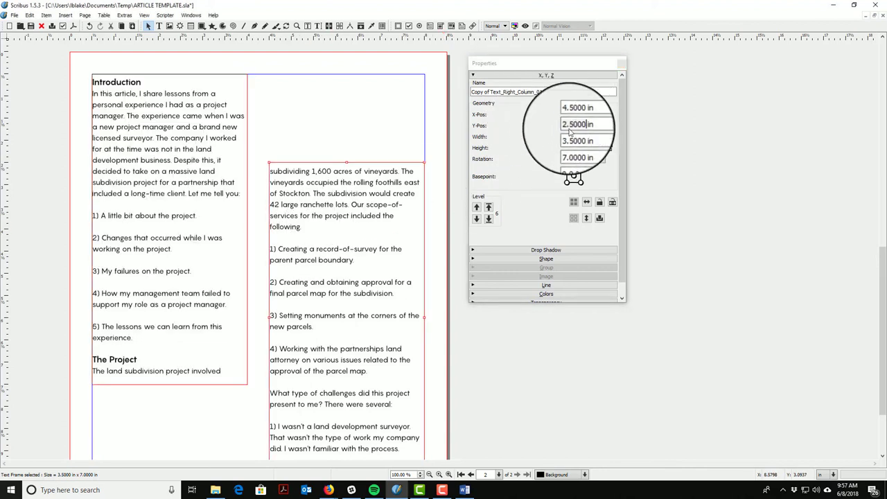
pyautogui.moveTo(582, 124); pyautogui.dragTo(489, 125)
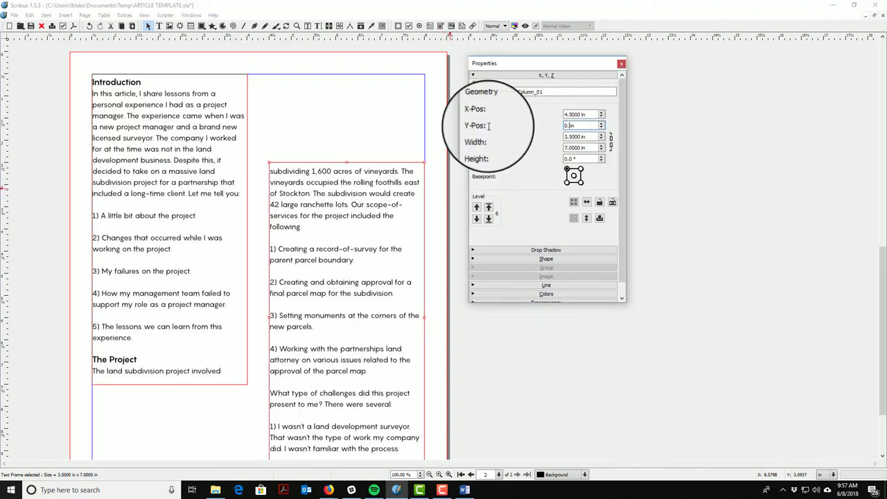
pyautogui.write('0.5')
pyautogui.press('Return')
# Step: Set the height of the left column text frame on page 2 to 9 in
pyautogui.scroll(-3, 278, 173)
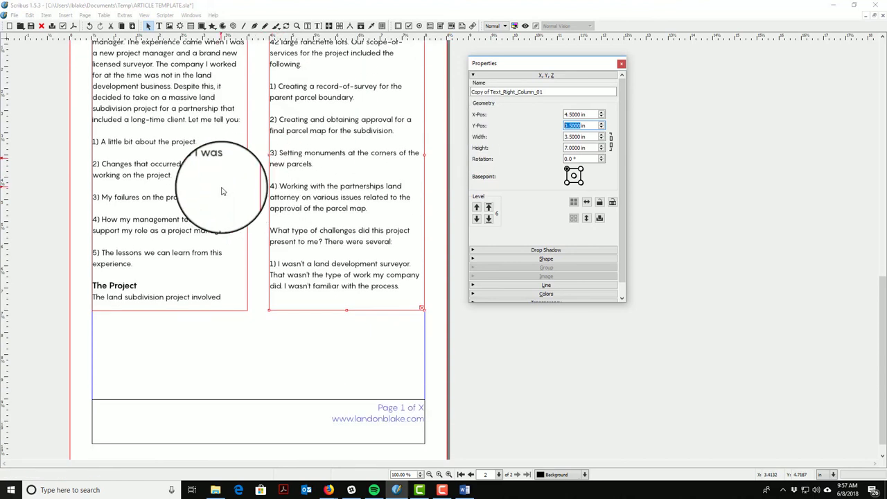
pyautogui.moveTo(586, 148); pyautogui.dragTo(473, 142)
pyautogui.write('8.')
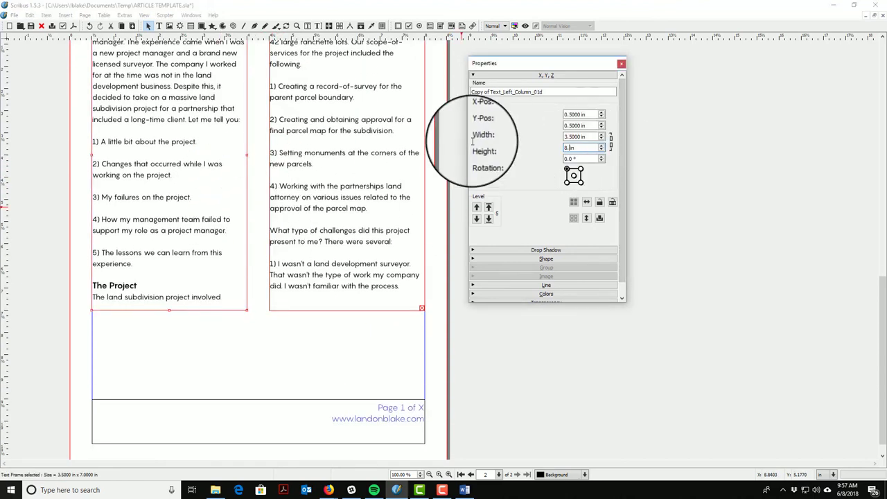
pyautogui.write('5')
pyautogui.press('Return')
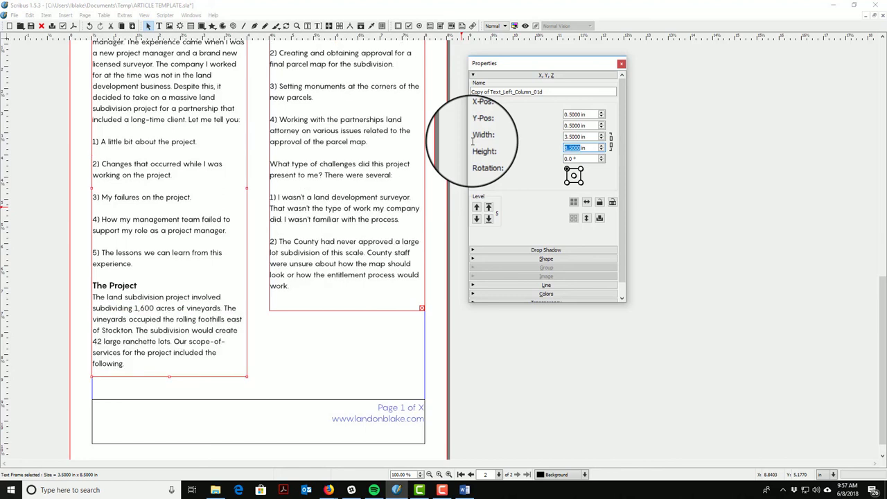
pyautogui.write('9')
pyautogui.press('Return')
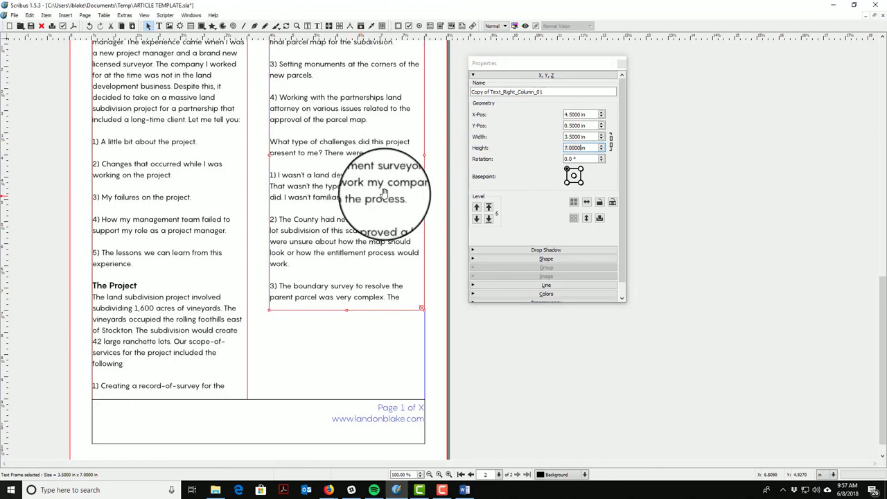
# Step: Check the right column text frame on page 2 and the free space between it and the footer
pyautogui.scroll(1, 310, 149)
pyautogui.click(310, 149)
pyautogui.scroll(1, 310, 149)
pyautogui.scroll(-2, 337, 148)
pyautogui.scroll(1, 346, 143)
pyautogui.scroll(-1, 346, 142)
pyautogui.scroll(2, 346, 143)
pyautogui.scroll(-1, 346, 142)
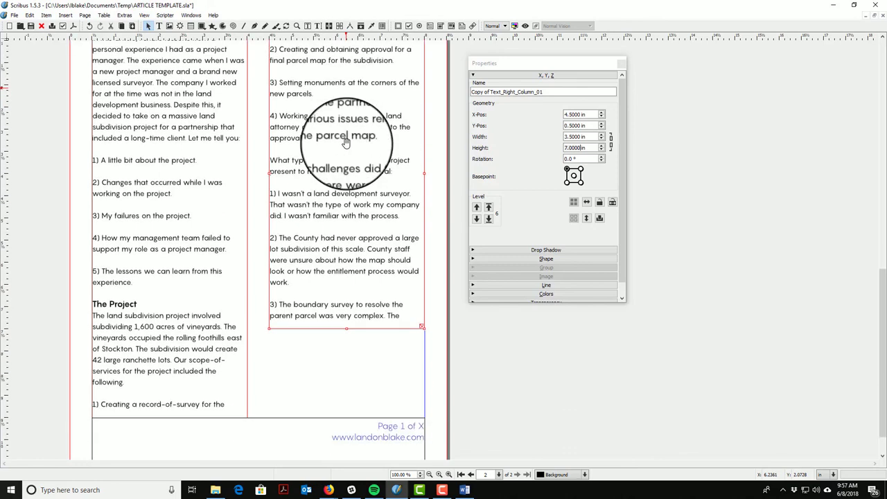
pyautogui.scroll(1, 345, 143)
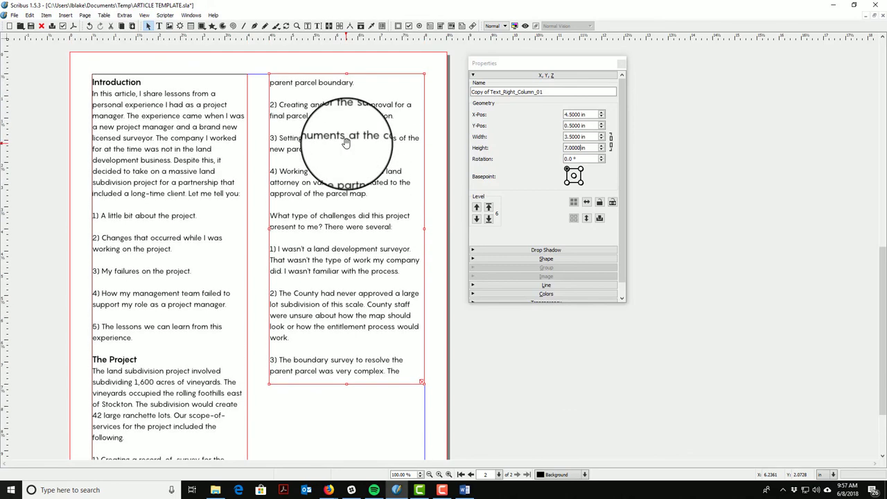
pyautogui.scroll(-1, 346, 142)
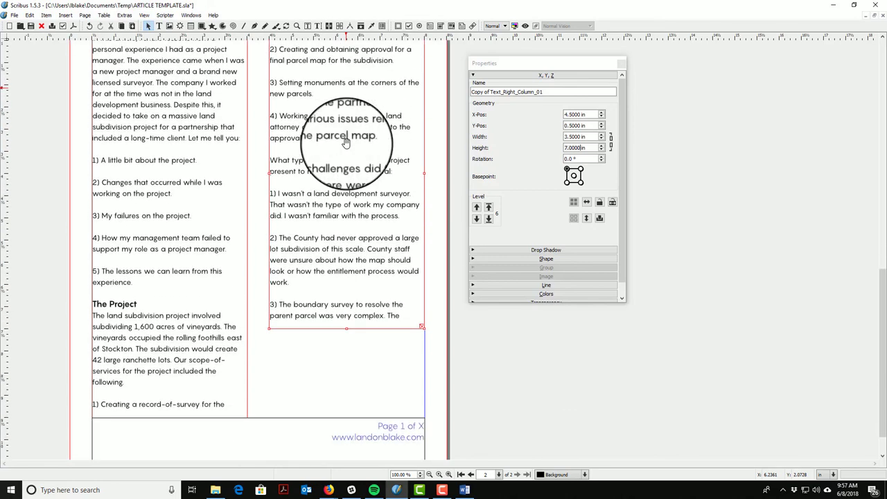
pyautogui.click(281, 380)
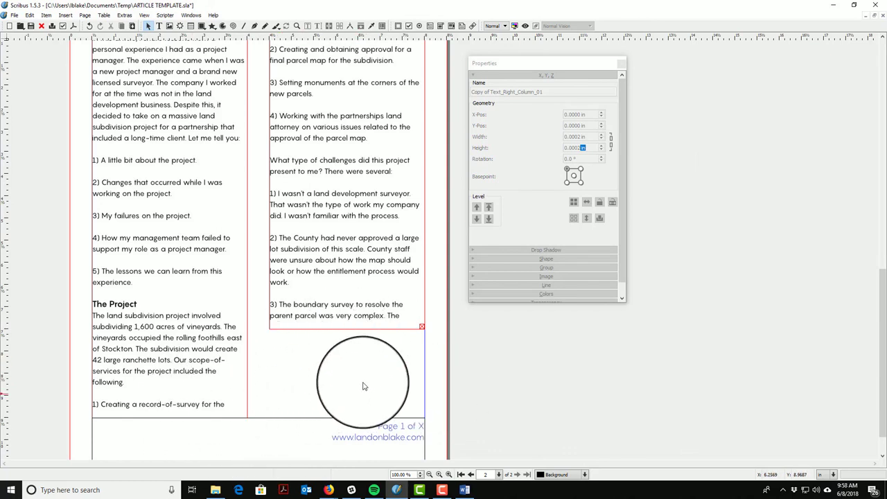
# Step: Draw a text frame about 3.5 by 1.9 in below page 2's right column at X 4.5 in and name it Text_Block_Quote_02
pyautogui.scroll(1, 338, 393)
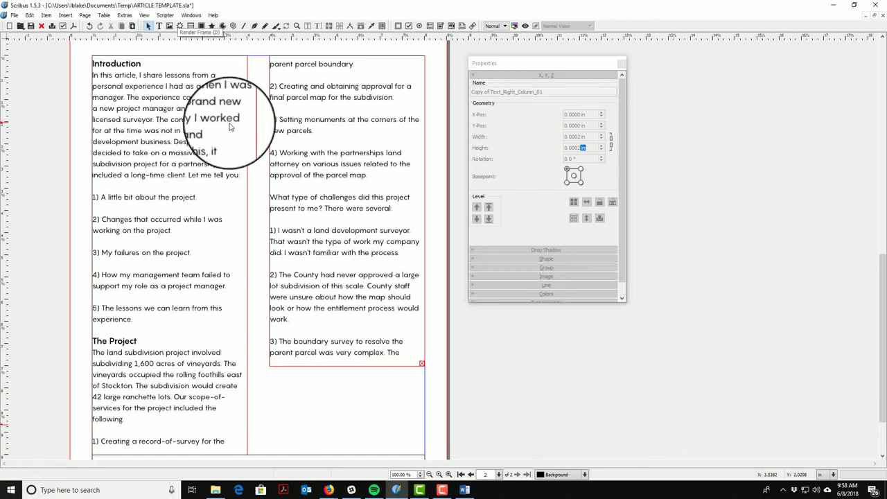
pyautogui.scroll(2, 242, 129)
pyautogui.click(159, 27)
pyautogui.scroll(-4, 312, 291)
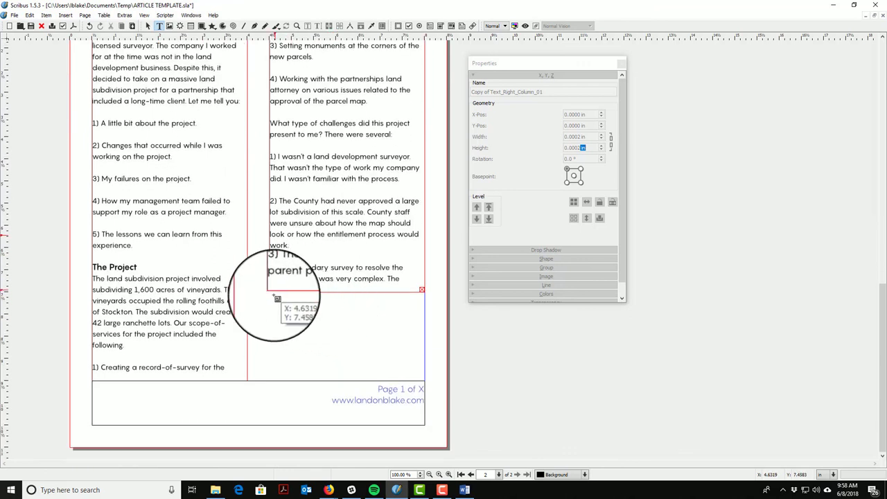
pyautogui.moveTo(271, 298); pyautogui.dragTo(425, 382)
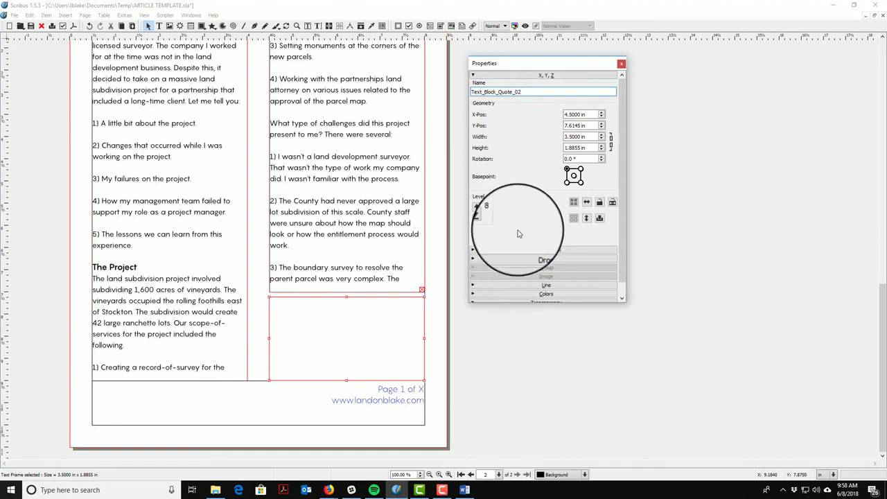
# Step: Change the page number text in the page 2 footer to "Page 2 of X"
pyautogui.doubleClick(409, 392)
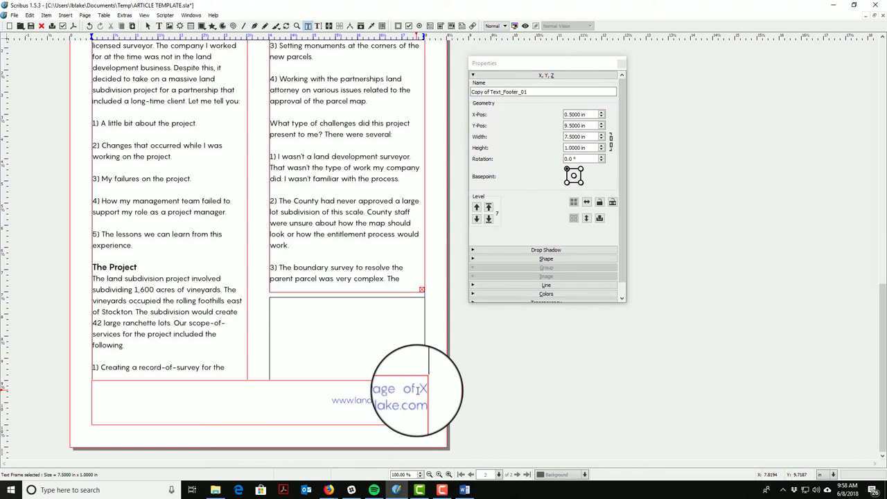
pyautogui.click(432, 356)
# Step: Set the block quote frame's Y position to 7.5 in and its height to 2 in
pyautogui.click(416, 356)
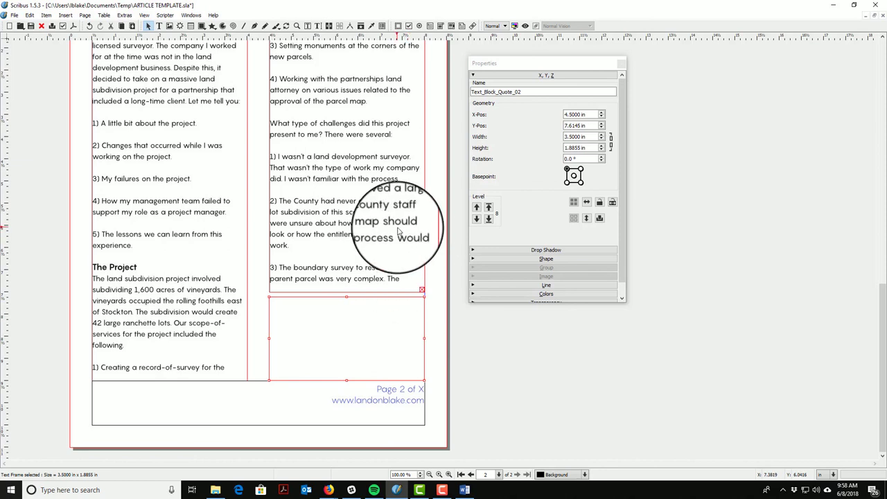
pyautogui.moveTo(597, 125); pyautogui.dragTo(540, 125)
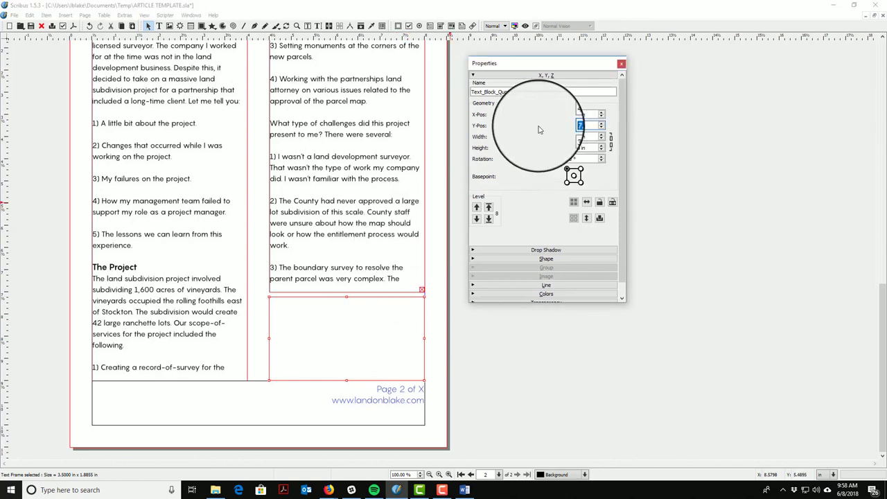
pyautogui.click(582, 148)
pyautogui.tripleClick(583, 148)
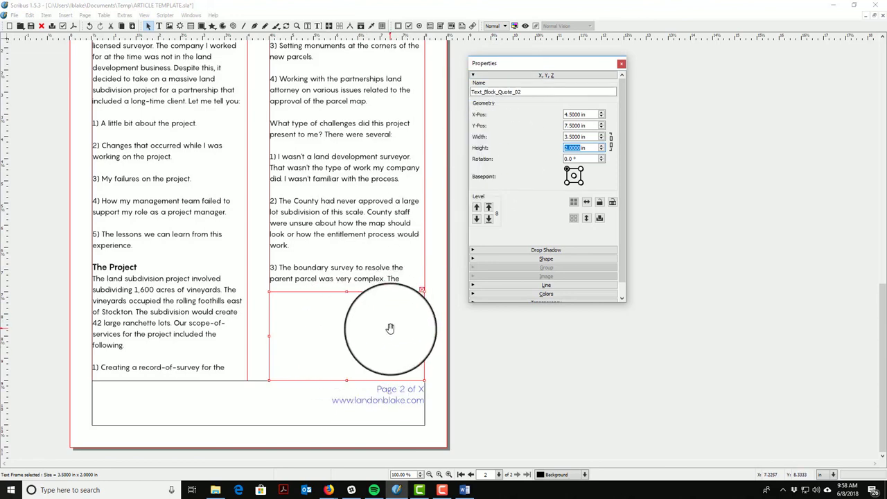
# Step: Rename the right column text frame on page 2 as Text_Right_Column_02
pyautogui.click(369, 277)
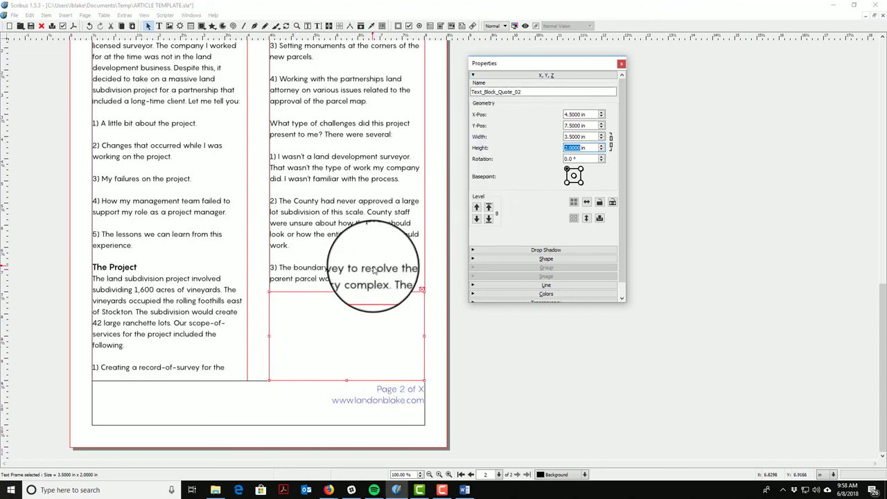
pyautogui.scroll(2, 369, 278)
pyautogui.click(556, 93)
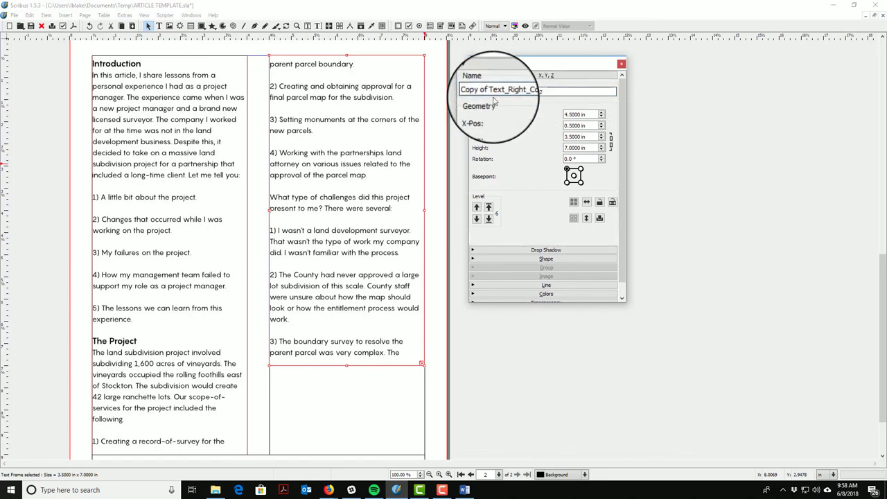
pyautogui.moveTo(490, 92); pyautogui.dragTo(460, 91)
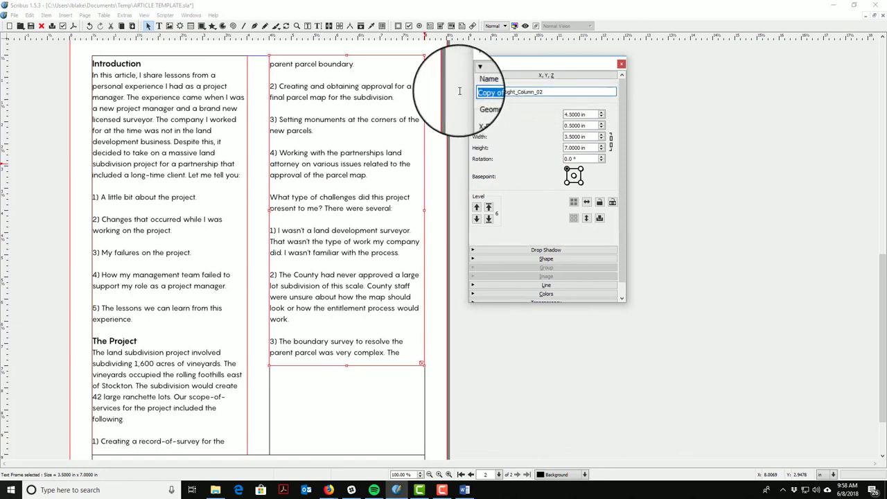
# Step: Rename the left column text frame on page 2 as Text_Left_Column_02
pyautogui.click(184, 186)
pyautogui.click(551, 92)
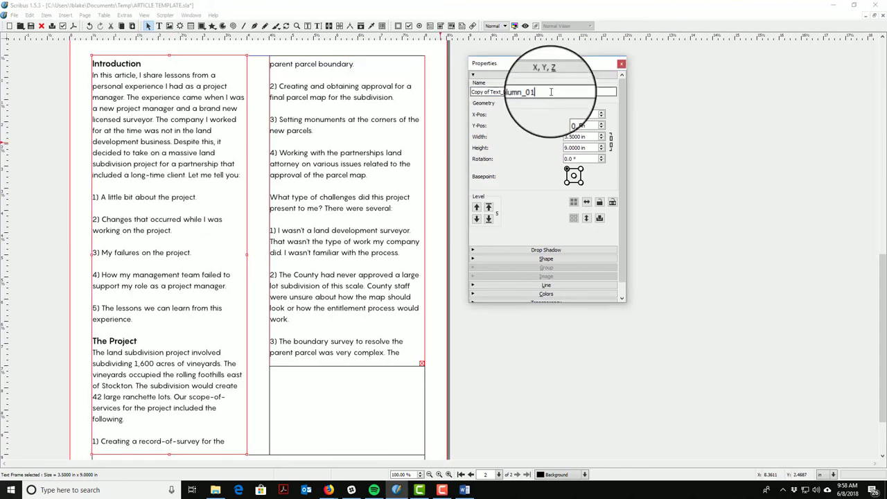
pyautogui.click(490, 92)
pyautogui.press('BackSpace')
pyautogui.press('BackSpace')
pyautogui.press('BackSpace')
pyautogui.press('BackSpace')
pyautogui.press('BackSpace')
pyautogui.press('BackSpace')
pyautogui.press('BackSpace')
pyautogui.press('BackSpace')
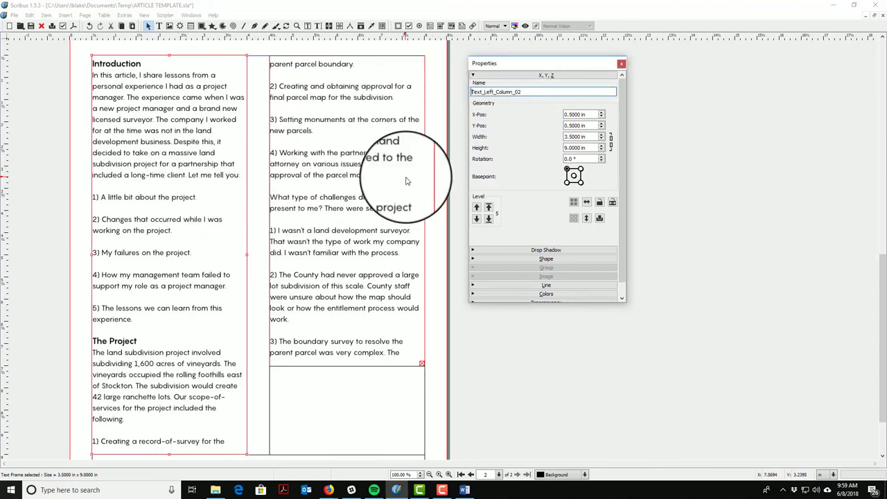
# Step: Rename the footer text frame on page 2 as Text_Footer_02
pyautogui.scroll(3, 406, 181)
pyautogui.scroll(-5, 361, 228)
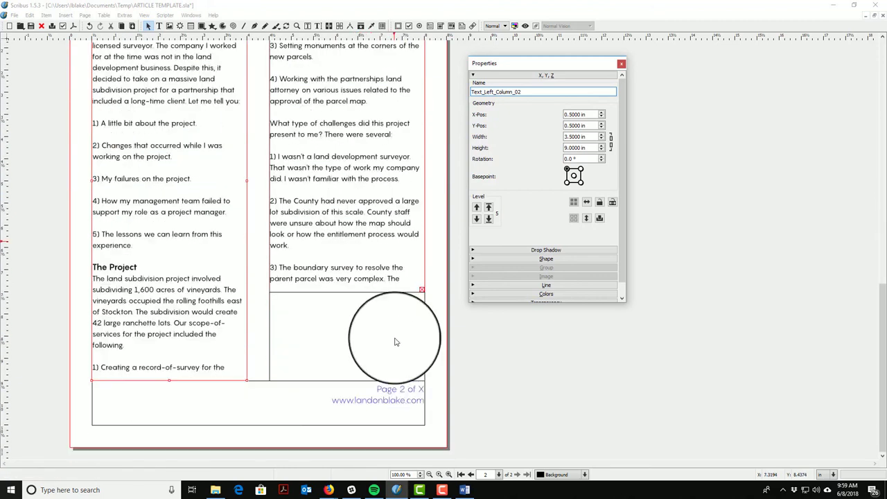
pyautogui.click(357, 392)
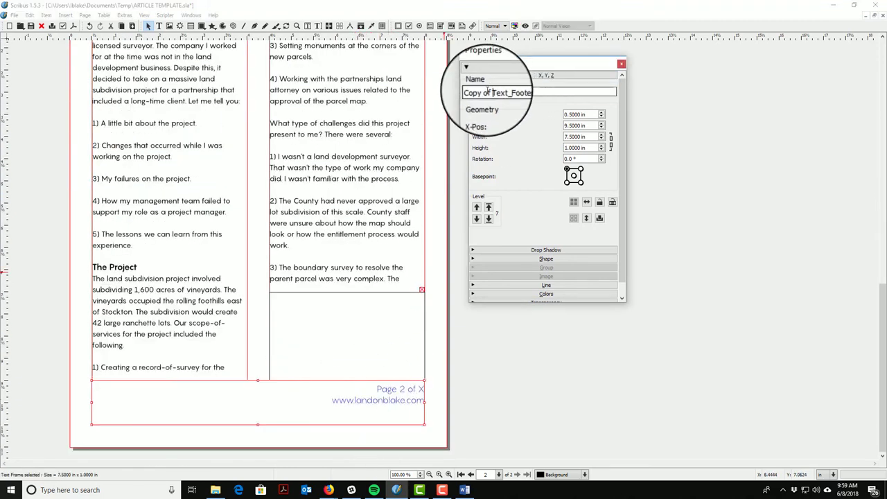
pyautogui.write('2')
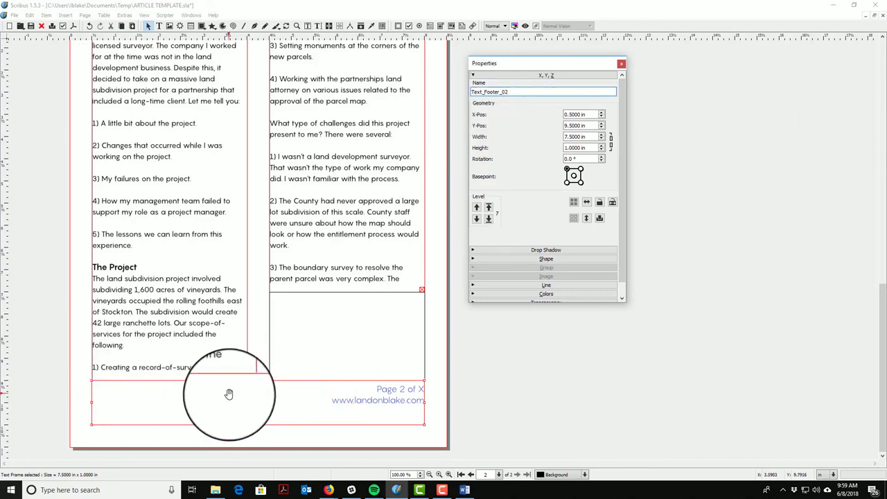
# Step: Correct the name of the left column text frame on page 1 to Text_Left_Column_01
pyautogui.scroll(6, 208, 188)
pyautogui.click(229, 185)
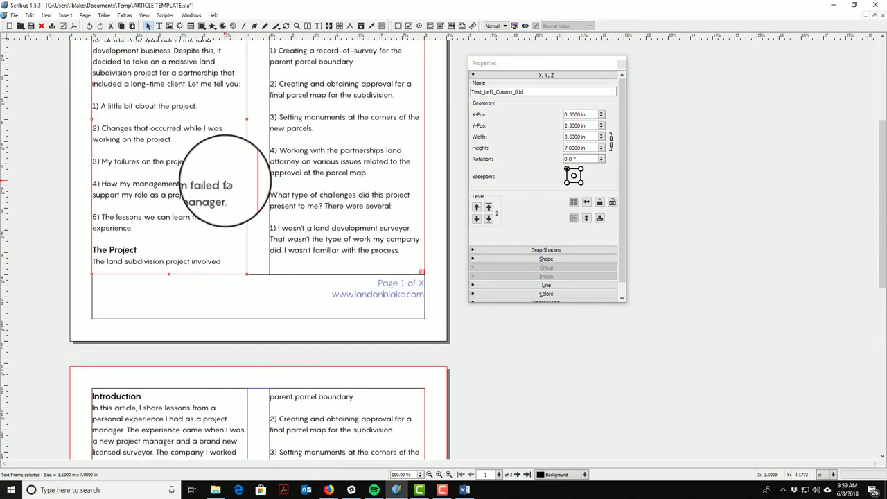
pyautogui.click(555, 92)
pyautogui.press('BackSpace')
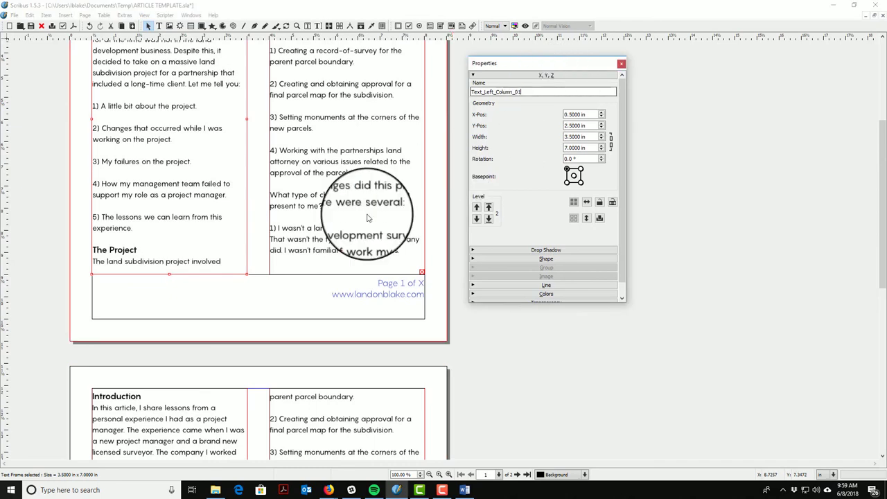
# Step: Delete all the text of the page 2 left column frame in the Story Editor and apply the change
pyautogui.scroll(-10, 347, 256)
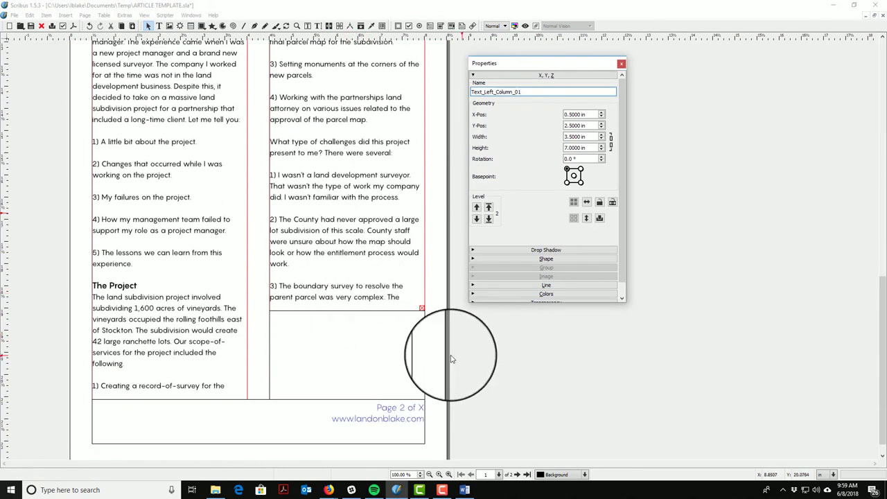
pyautogui.click(451, 359)
pyautogui.scroll(8, 347, 168)
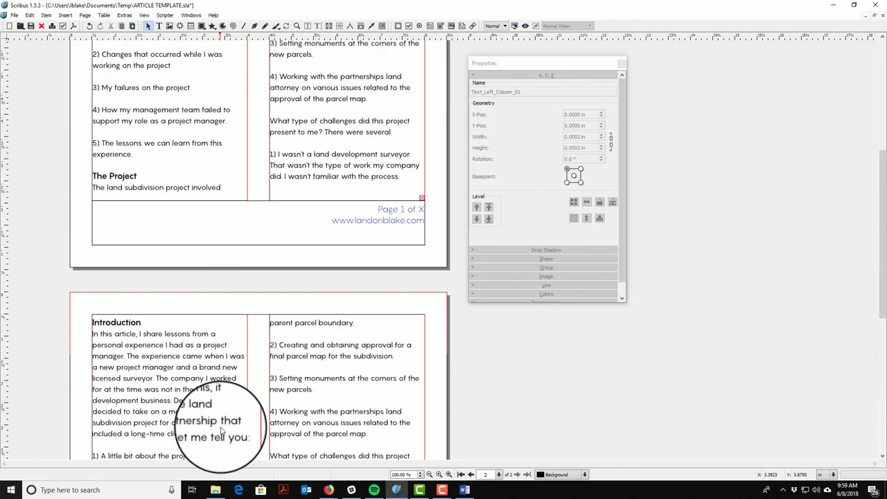
pyautogui.scroll(2, 159, 188)
pyautogui.scroll(-3, 116, 256)
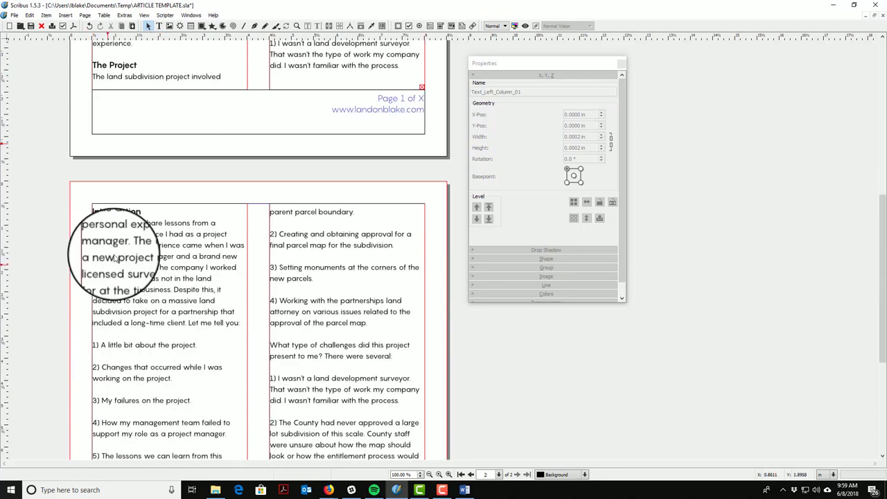
pyautogui.rightClick(140, 243)
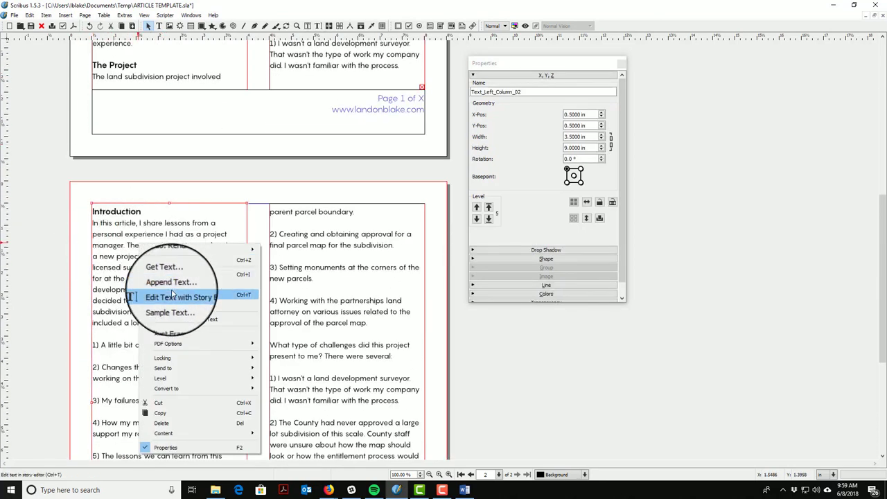
pyautogui.click(172, 295)
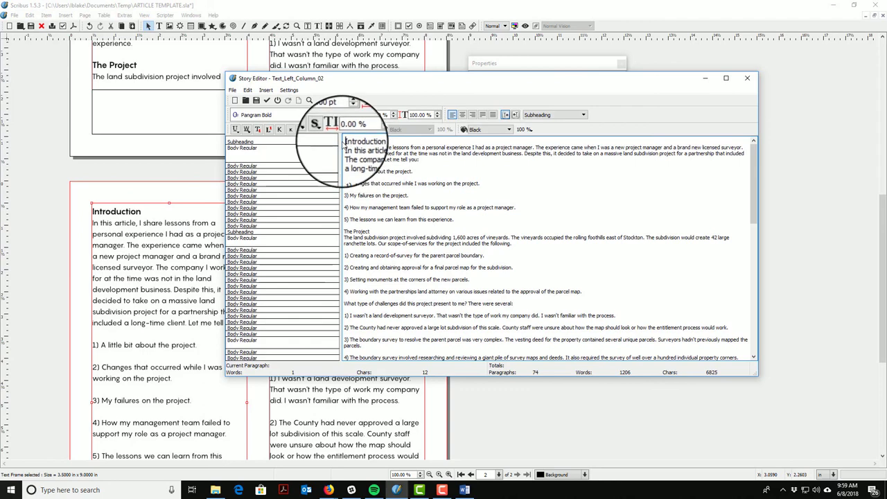
pyautogui.hotkey('ctrl', 'a')
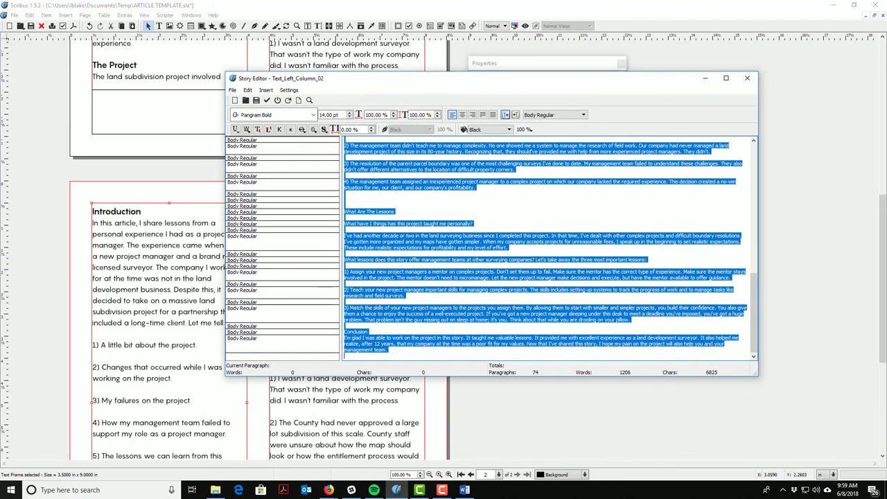
pyautogui.press('Delete')
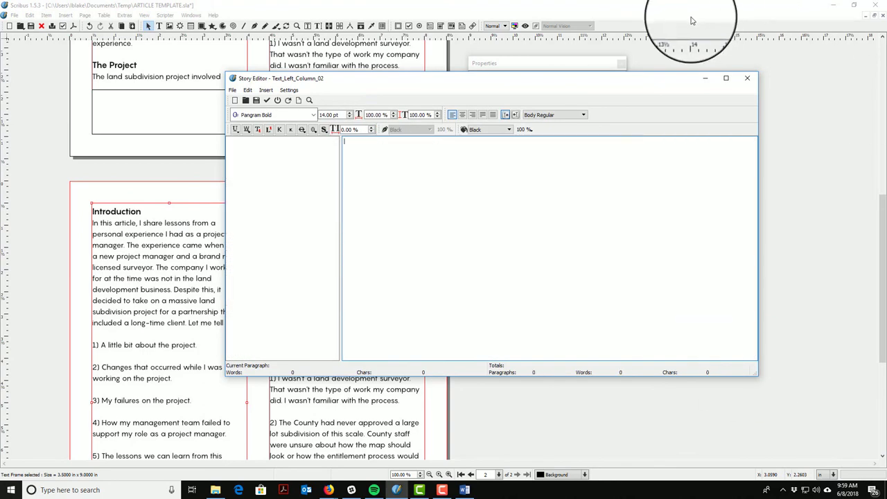
pyautogui.click(267, 99)
# Step: Link the right column text frame on page 1 to the left column text frame on page 2
pyautogui.click(347, 100)
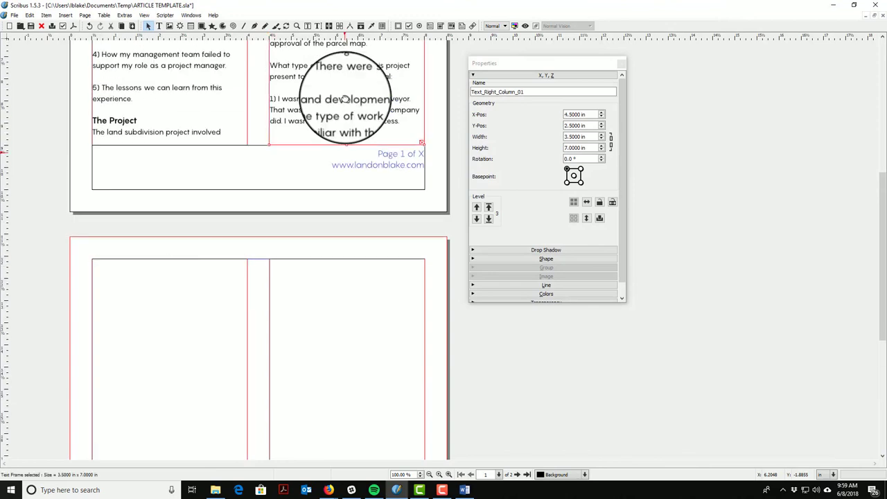
pyautogui.click(330, 27)
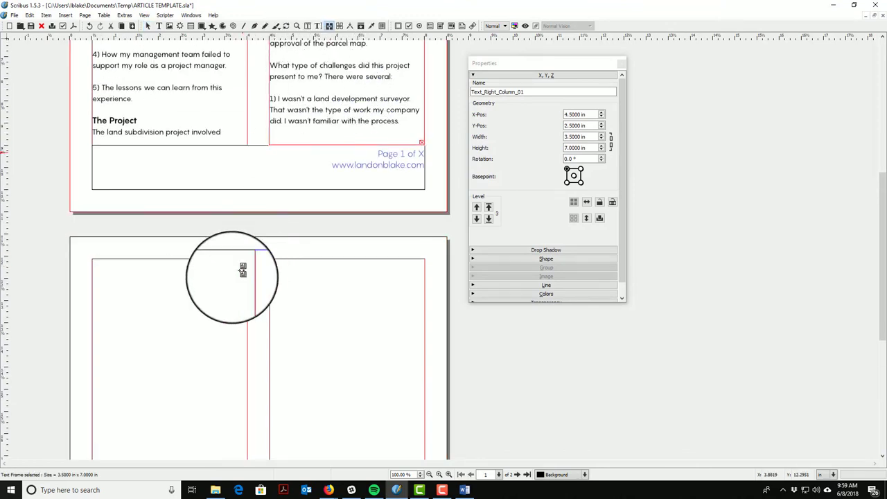
pyautogui.click(216, 304)
pyautogui.scroll(-4, 251, 257)
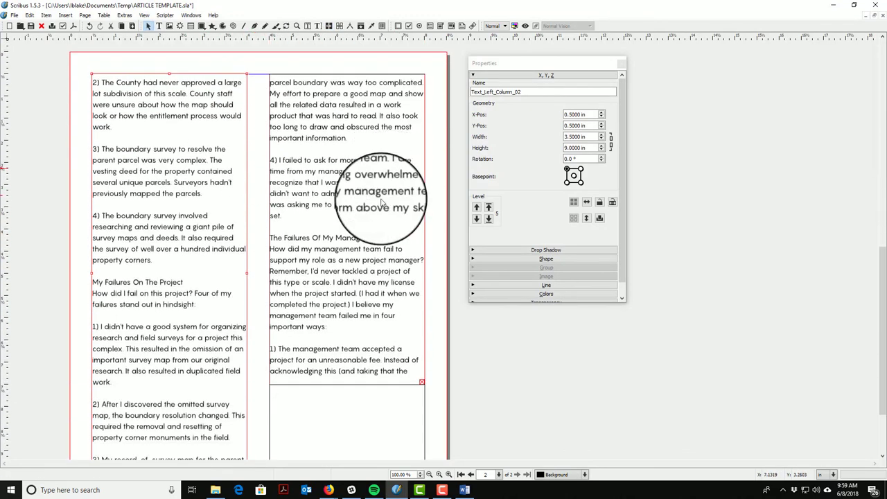
pyautogui.scroll(-3, 305, 271)
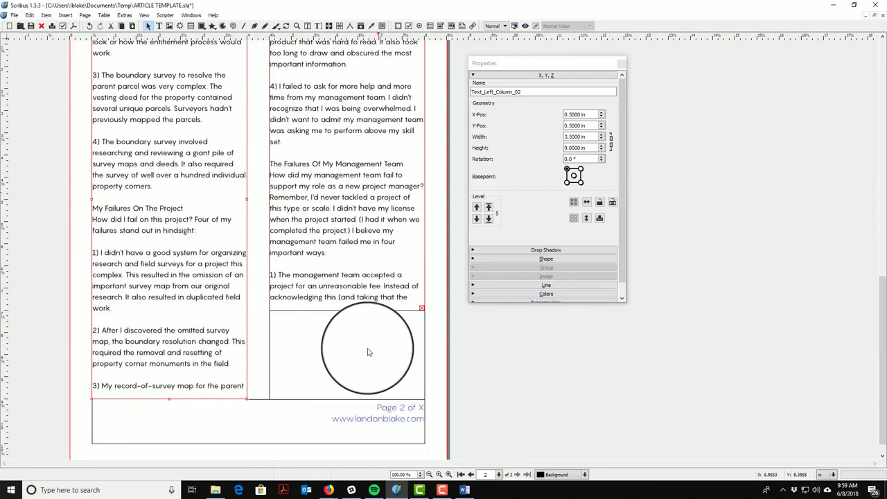
# Step: Create a new character style named Block Quote in the Style Manager
pyautogui.click(29, 18)
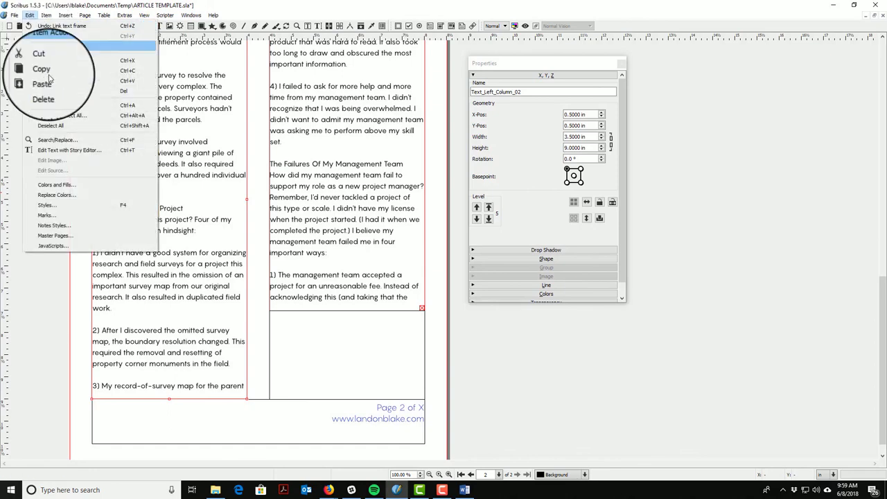
pyautogui.click(70, 209)
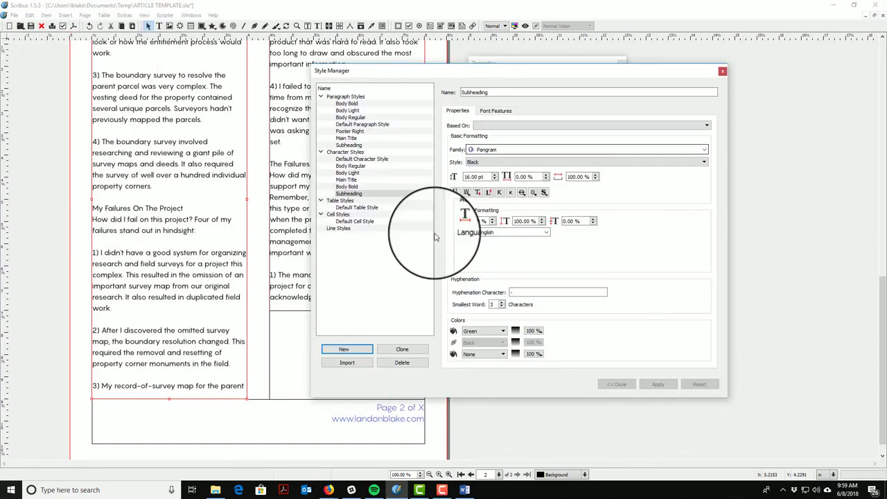
pyautogui.click(339, 153)
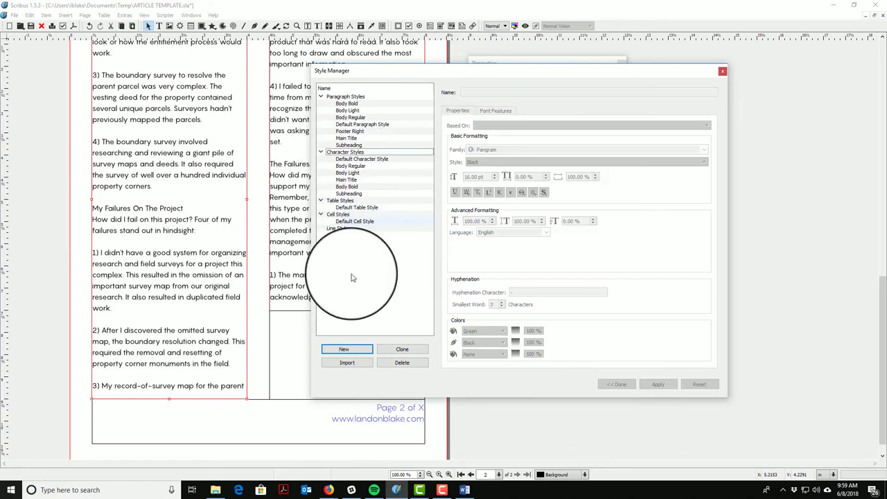
pyautogui.click(344, 348)
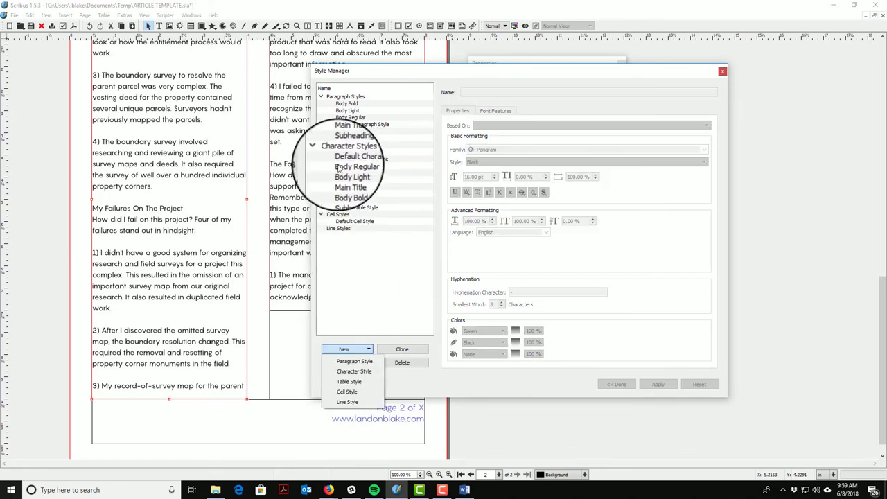
pyautogui.click(347, 369)
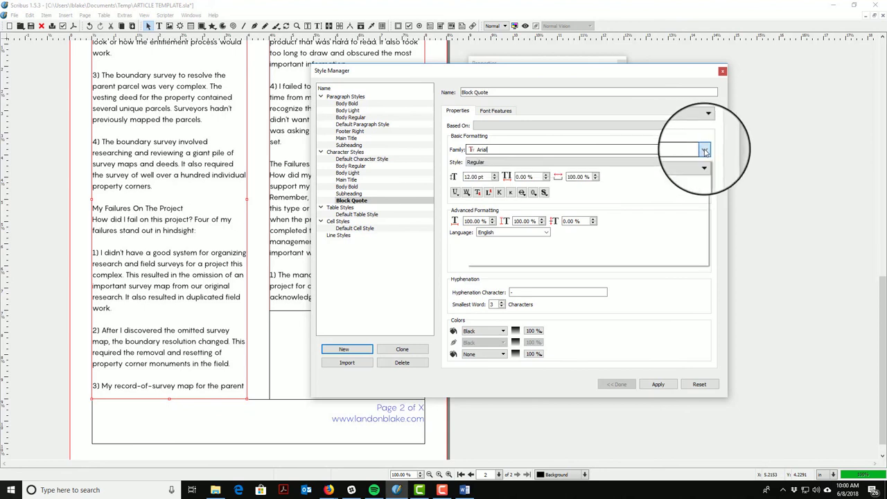
# Step: Set the Block Quote character style to the Somatic font at 14 pt with LB Primary Blue text colour and apply it
pyautogui.click(704, 151)
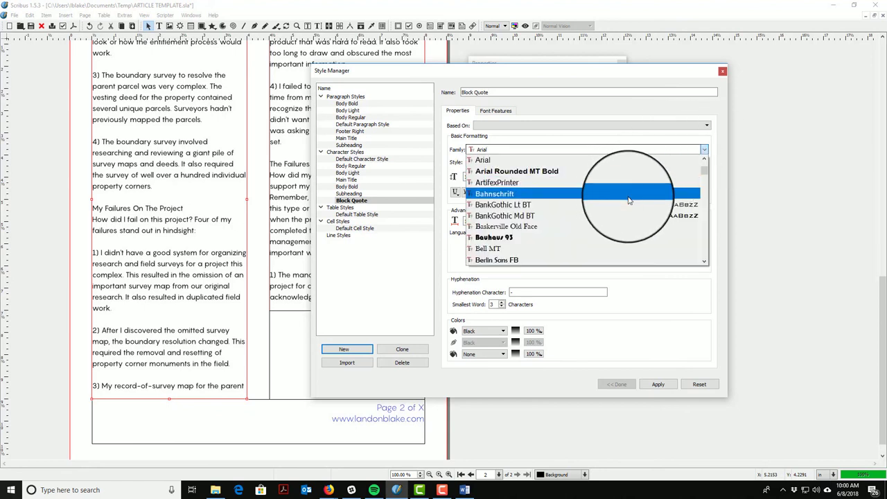
pyautogui.press('s')
pyautogui.press('o')
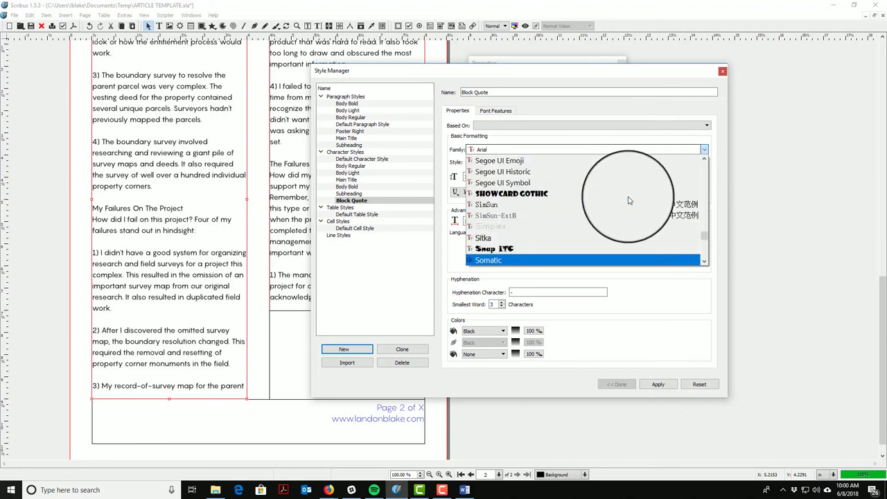
pyautogui.click(566, 262)
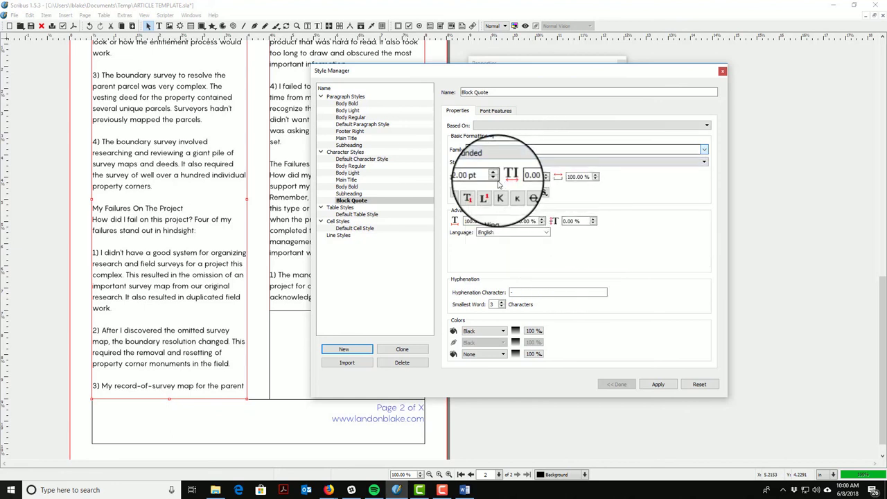
pyautogui.click(495, 175)
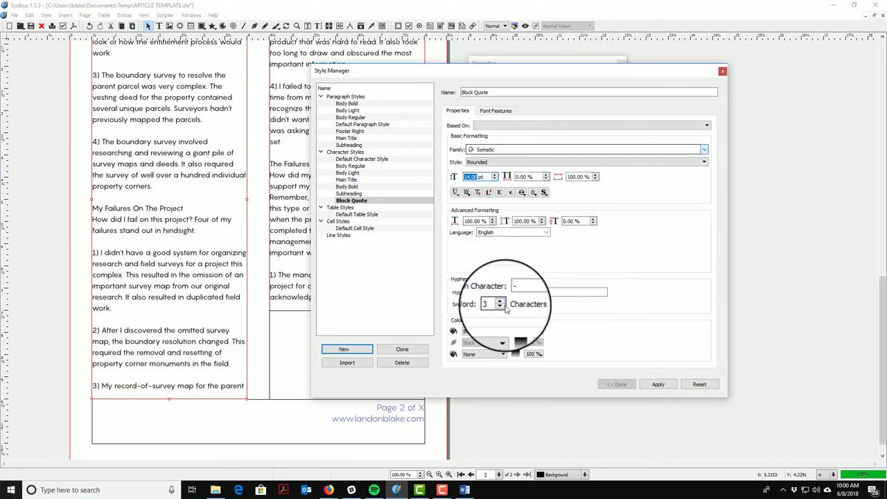
pyautogui.click(503, 331)
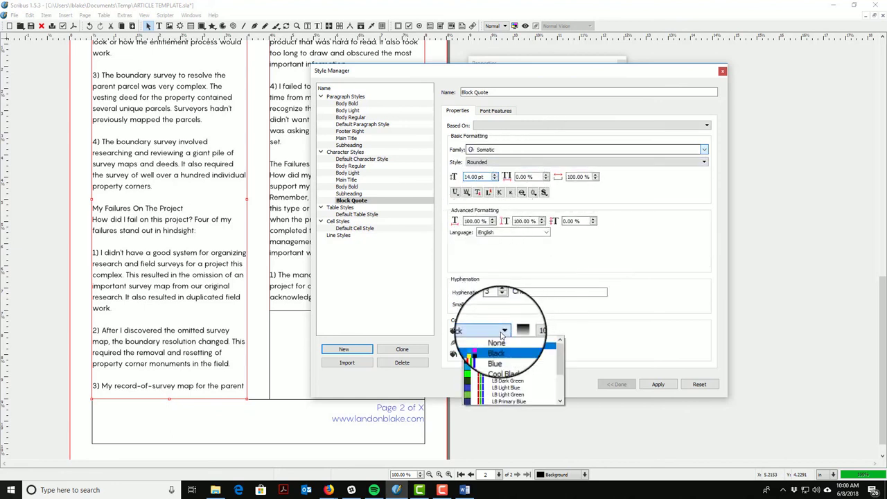
pyautogui.click(527, 403)
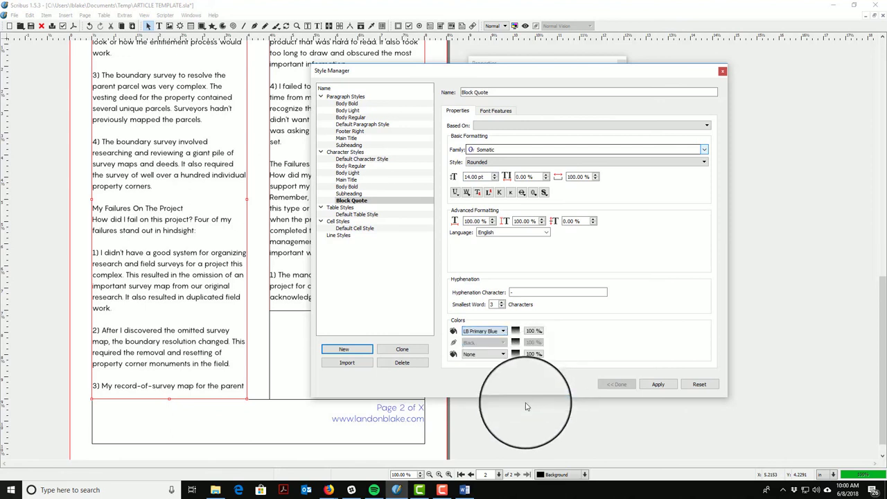
pyautogui.click(650, 386)
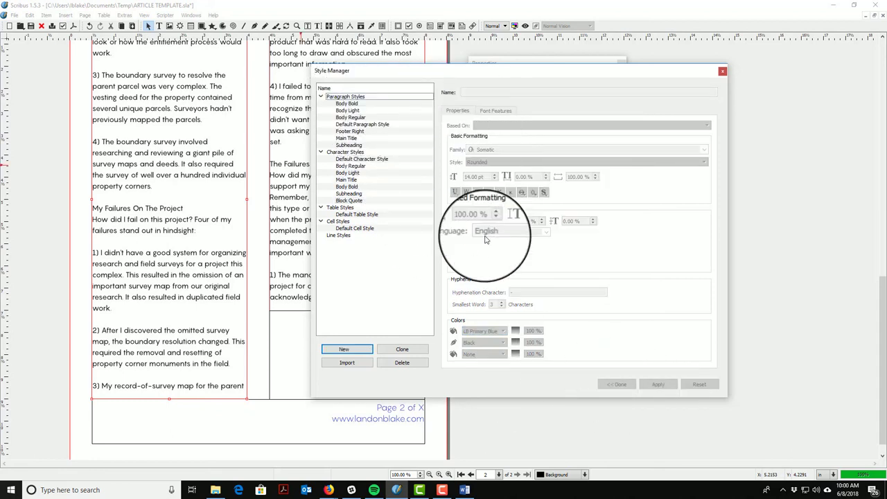
# Step: Create a new paragraph style named Block Quote with line spacing set to Align to Baseline Grid
pyautogui.click(344, 349)
pyautogui.click(340, 359)
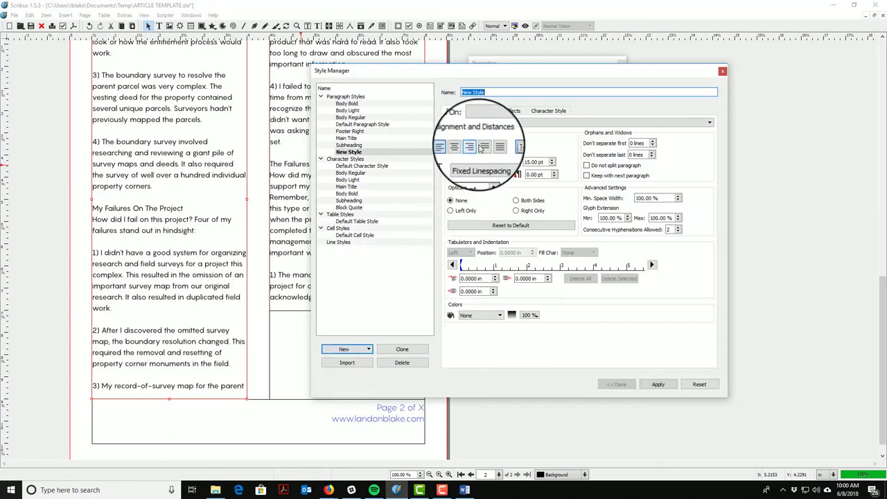
pyautogui.write('bk')
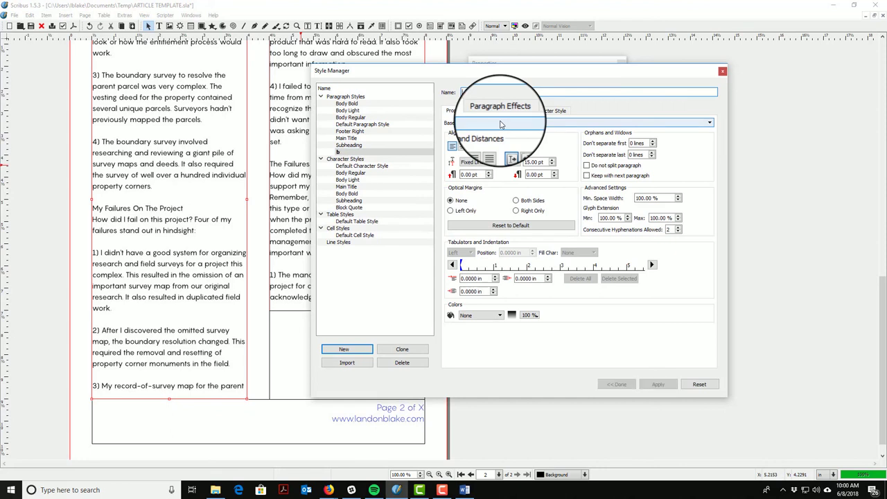
pyautogui.press('BackSpace')
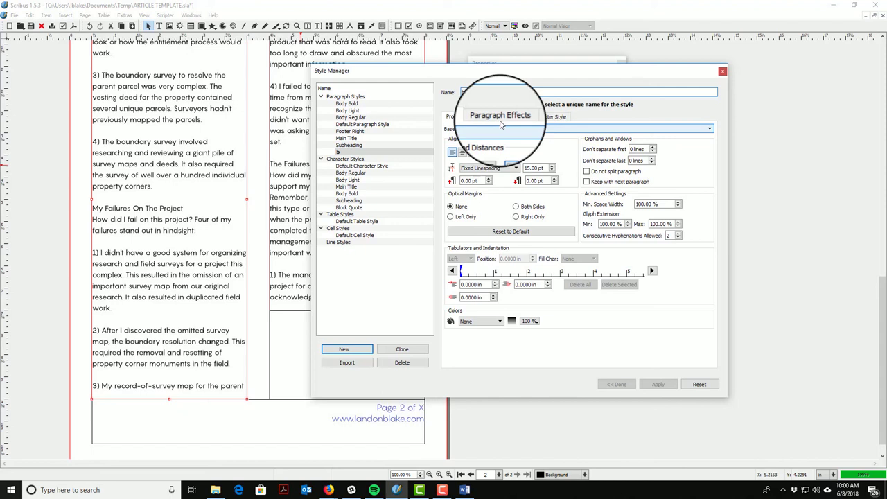
pyautogui.write('Block Quote')
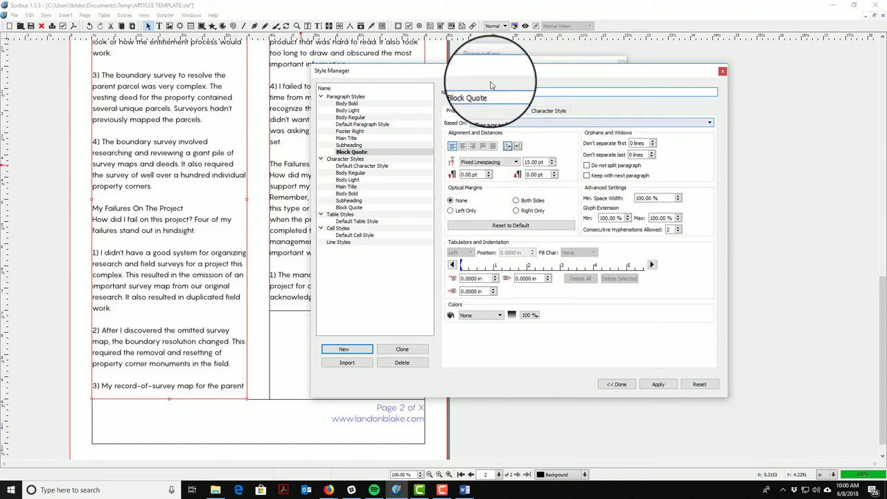
pyautogui.click(485, 162)
pyautogui.click(494, 184)
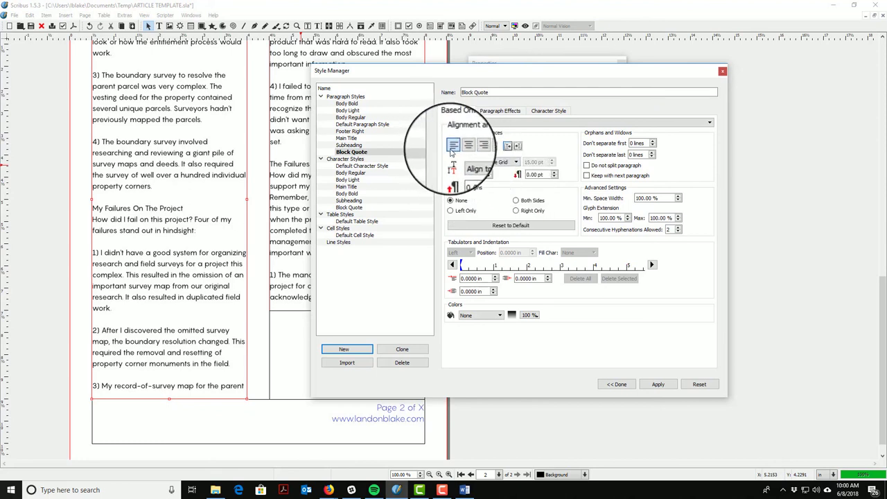
# Step: Base the Block Quote paragraph style's character formatting on the Block Quote character style
pyautogui.click(543, 112)
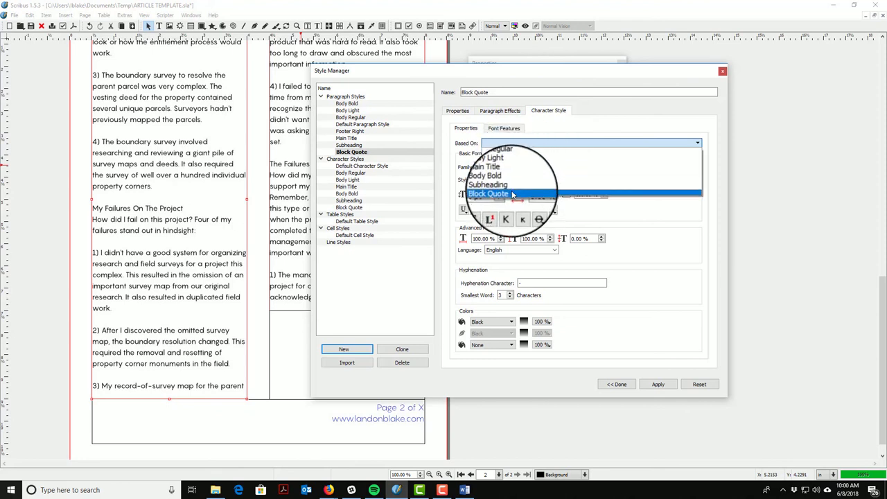
pyautogui.click(513, 195)
pyautogui.click(656, 382)
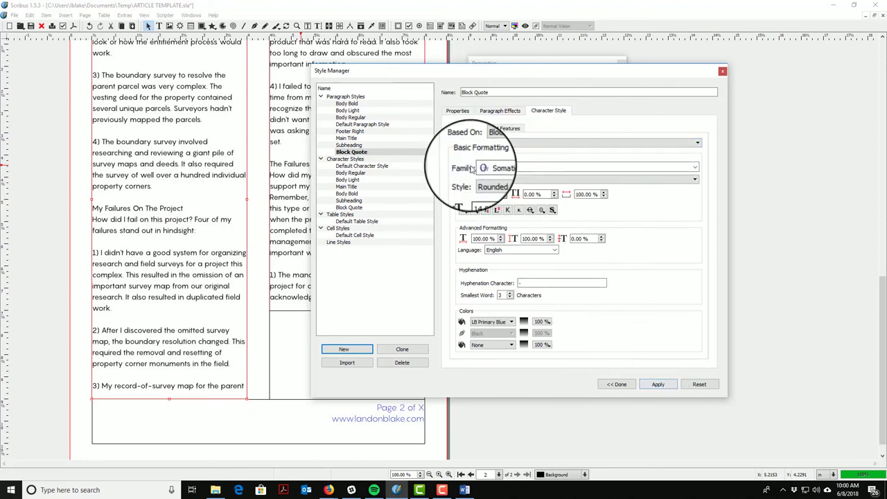
# Step: Centre the alignment of the Block Quote paragraph style, apply the change and close the Style Manager
pyautogui.click(492, 111)
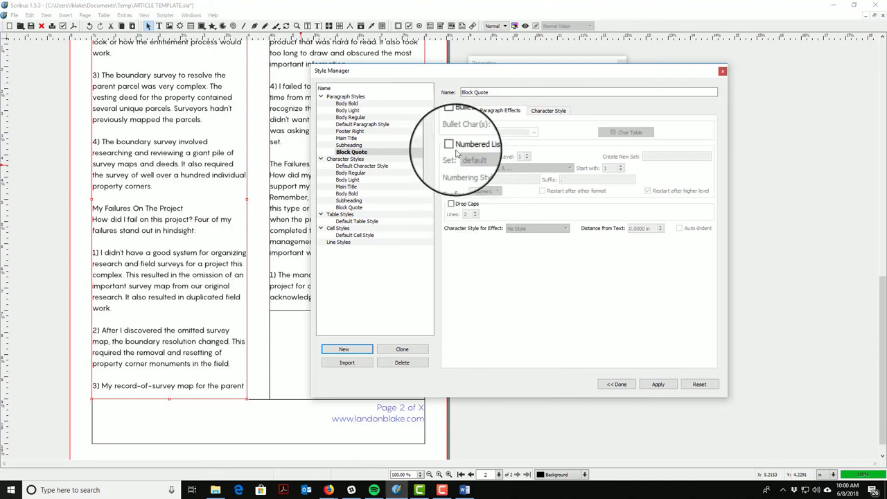
pyautogui.click(456, 112)
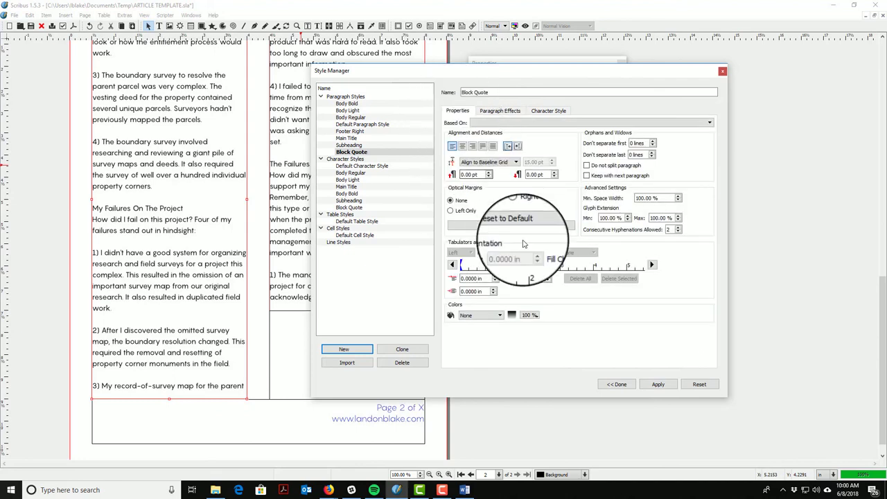
pyautogui.click(463, 146)
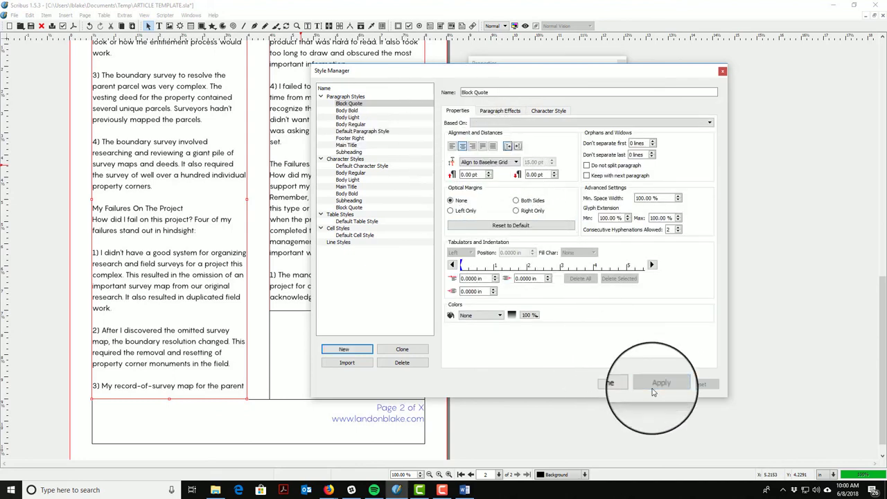
pyautogui.click(614, 383)
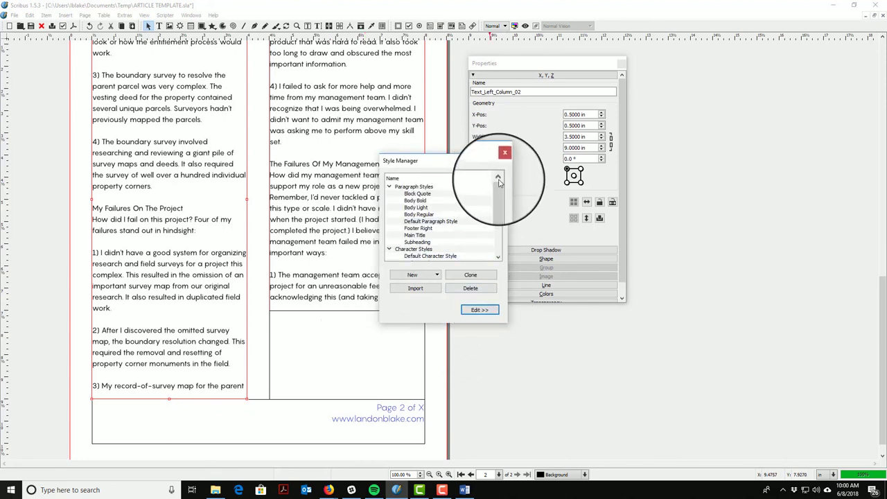
pyautogui.click(502, 162)
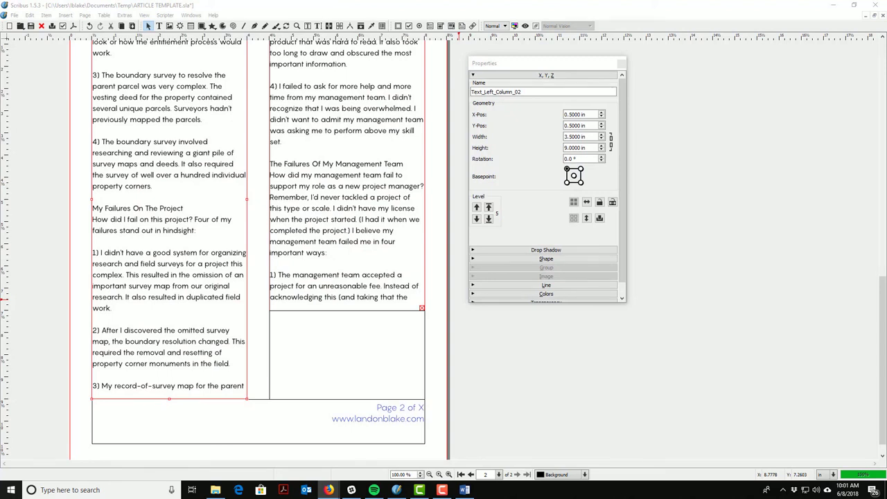
# Step: Paste the copied land subdivision passage into the page 2 block quote frame with the Story Editor
pyautogui.click(356, 338)
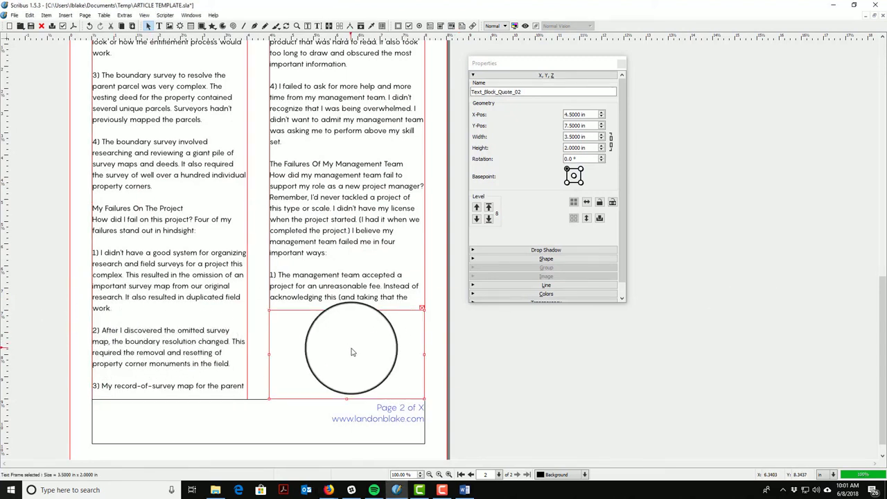
pyautogui.rightClick(354, 343)
pyautogui.click(396, 213)
pyautogui.hotkey('ctrl', 'v')
# Step: Apply the Block Quote paragraph style to the pasted passage, enclose it in quotation marks and update the text frame
pyautogui.click(325, 145)
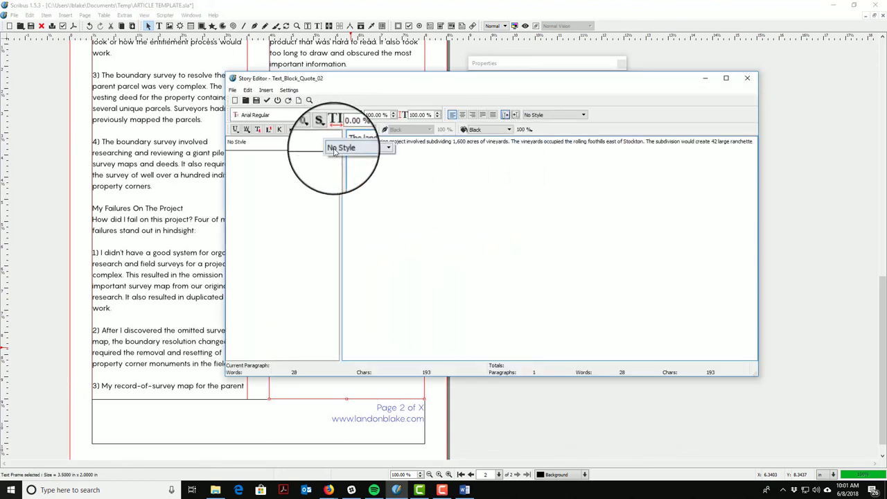
pyautogui.click(361, 148)
pyautogui.click(341, 151)
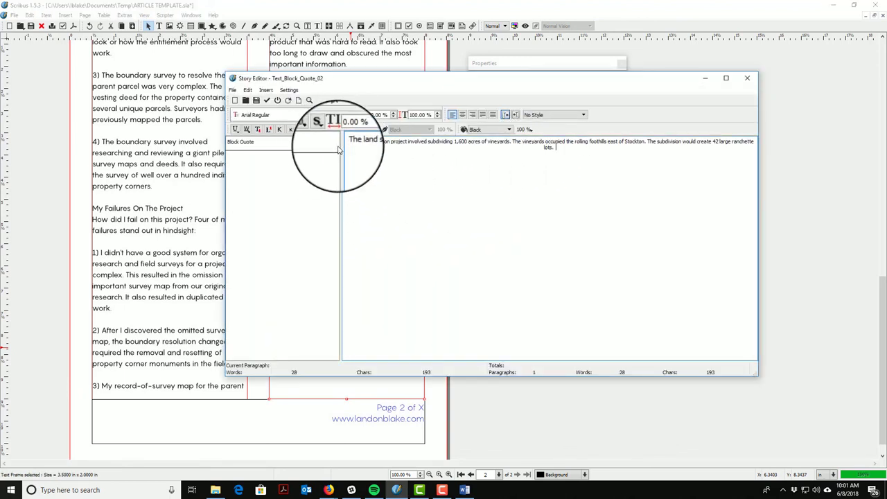
pyautogui.moveTo(346, 141); pyautogui.dragTo(365, 149)
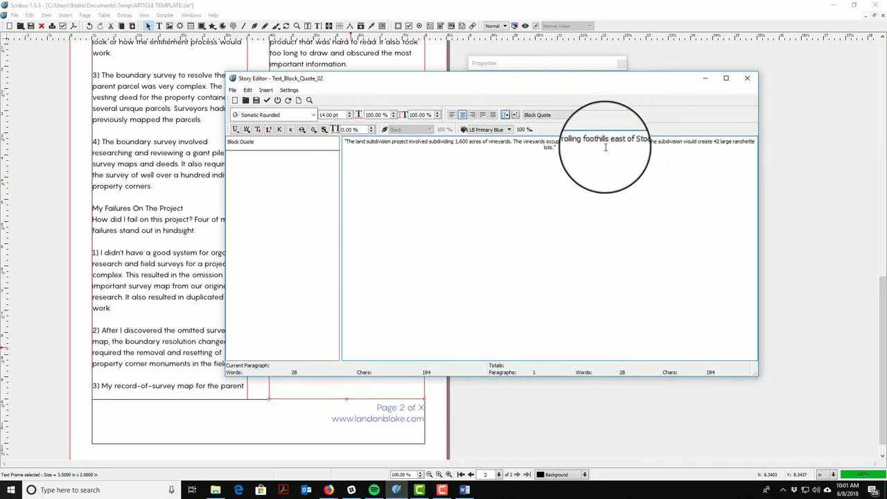
pyautogui.click(267, 100)
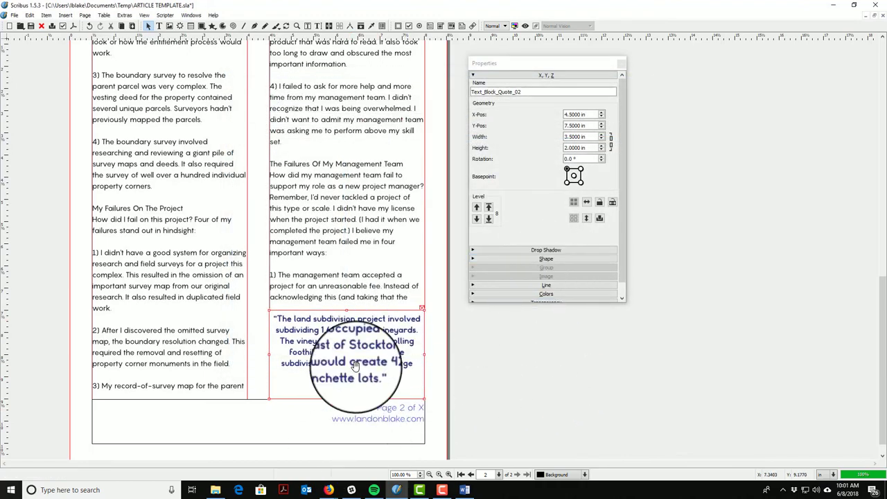
pyautogui.scroll(-1, 338, 363)
pyautogui.scroll(10, 338, 363)
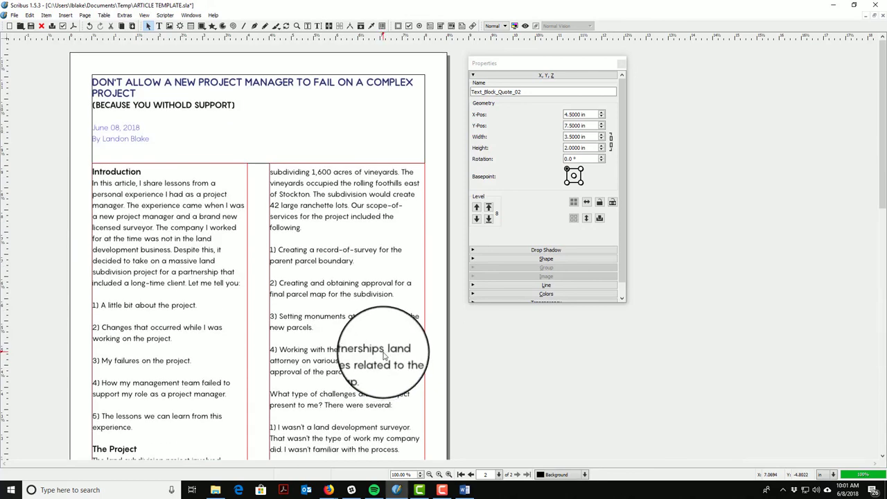
pyautogui.scroll(-8, 381, 350)
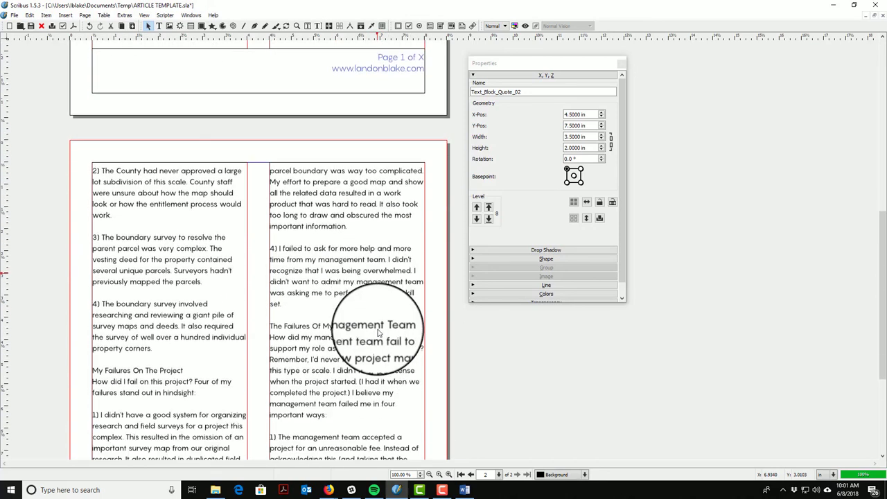
# Step: Close the block quote frame's Properties window and save the article template document
pyautogui.scroll(-10, 378, 333)
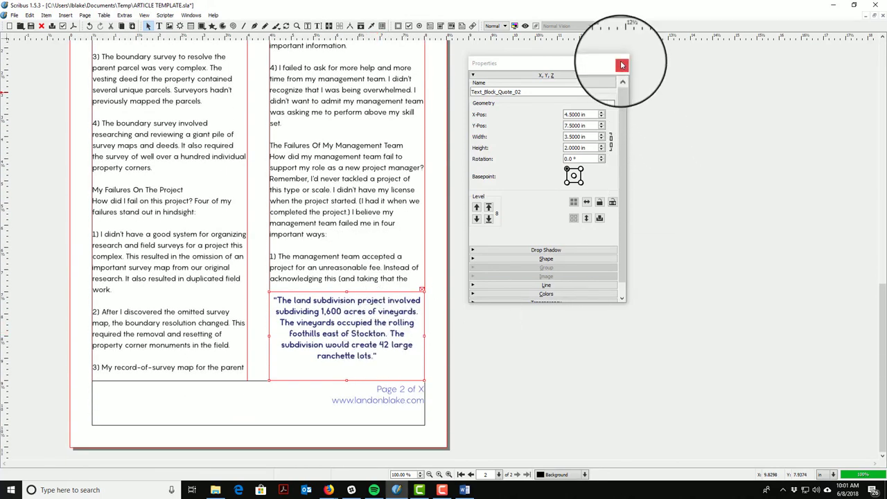
pyautogui.click(622, 65)
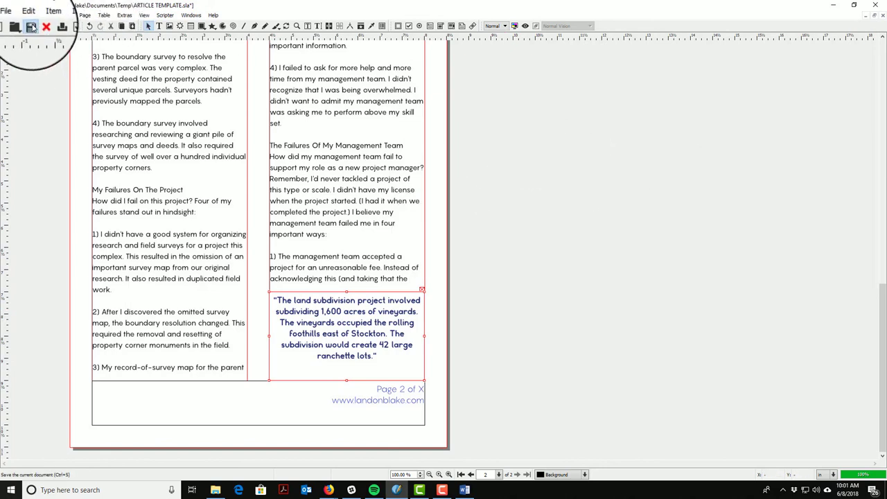
pyautogui.click(73, 28)
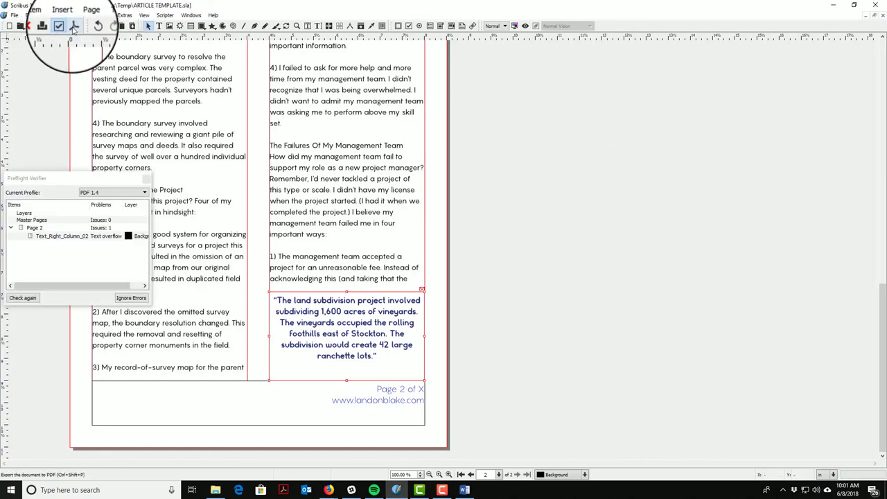
pyautogui.click(147, 178)
pyautogui.click(73, 28)
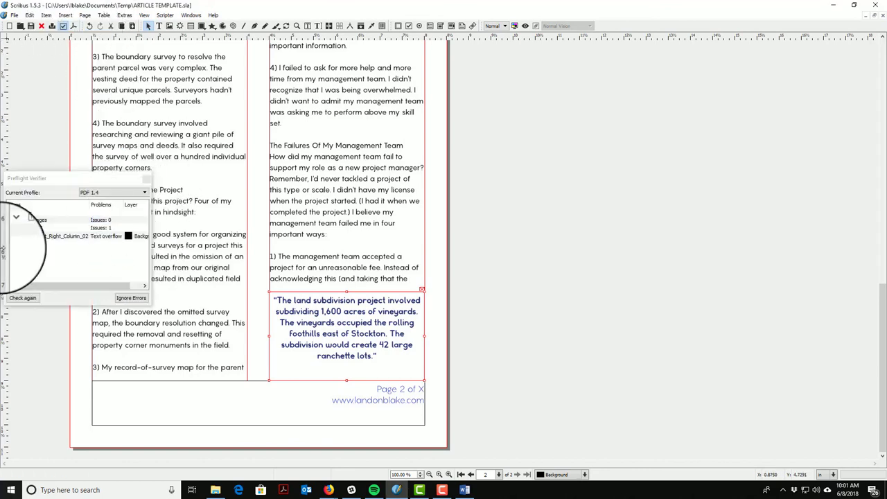
pyautogui.click(147, 179)
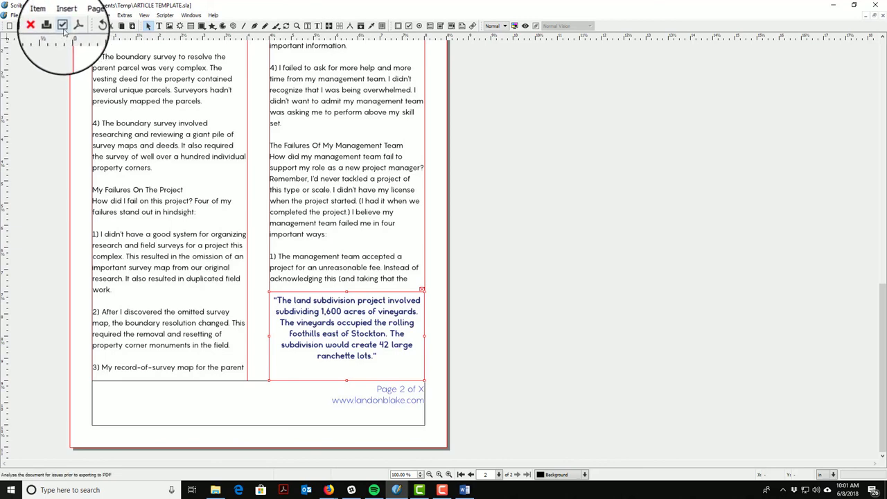
# Step: Start the PDF export and go from the Preflight Verifier to the Text_Right_Column_02 frame on page 2 to inspect its text overflow
pyautogui.click(73, 28)
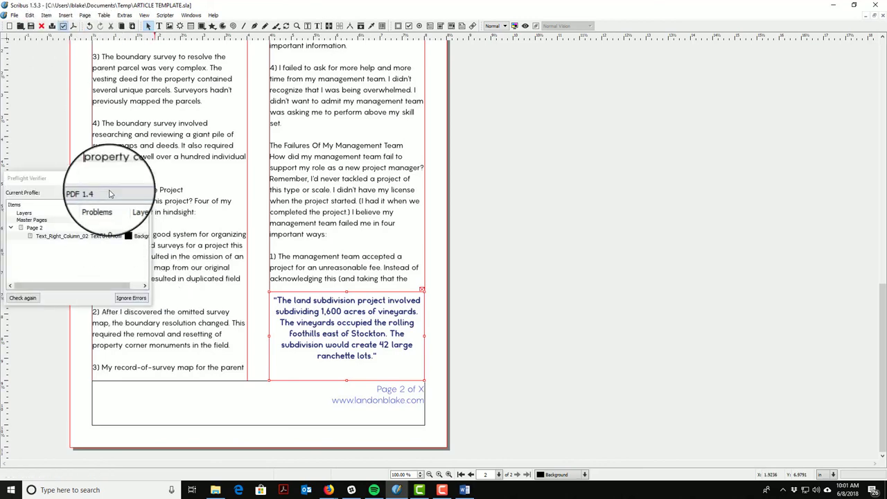
pyautogui.moveTo(128, 177); pyautogui.dragTo(557, 94)
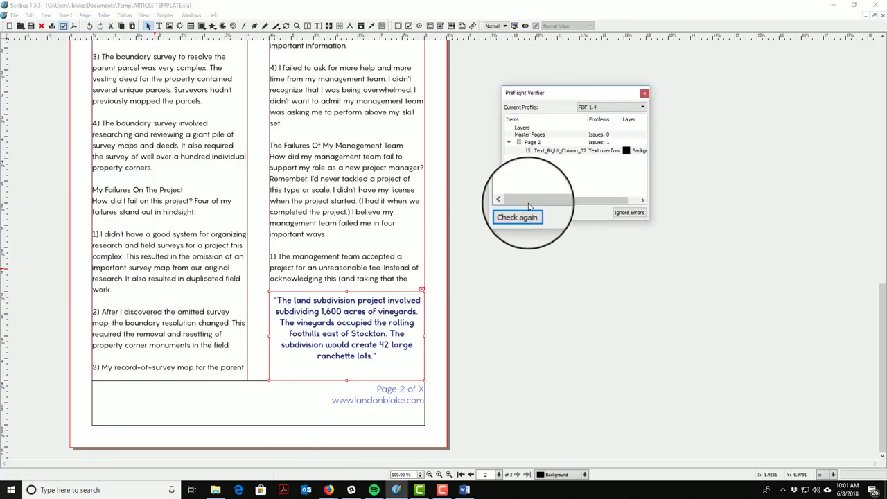
pyautogui.click(560, 151)
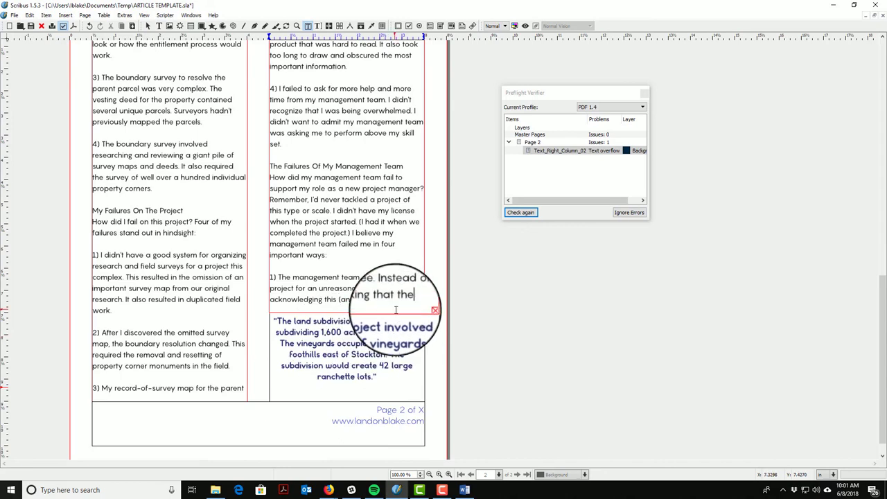
pyautogui.scroll(-1, 257, 326)
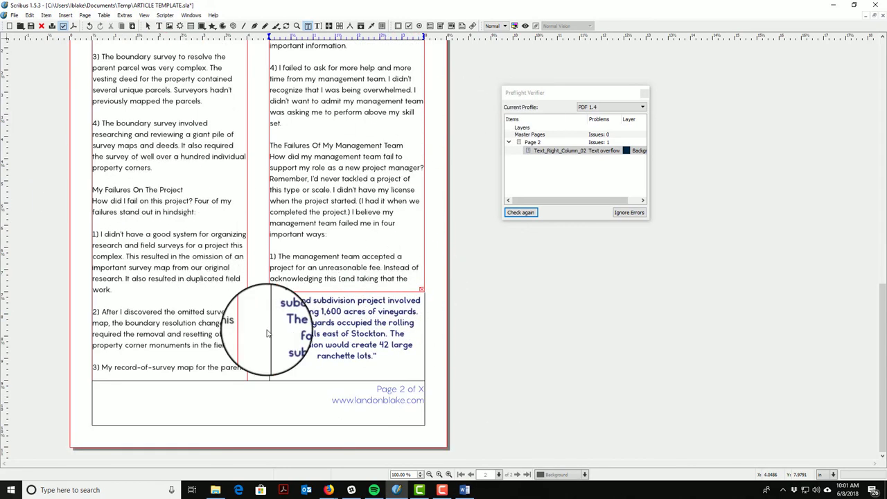
# Step: Ignore the preflight errors, check the font embedding settings and export the document as ARTICLE TEMPLATE.pdf
pyautogui.click(640, 215)
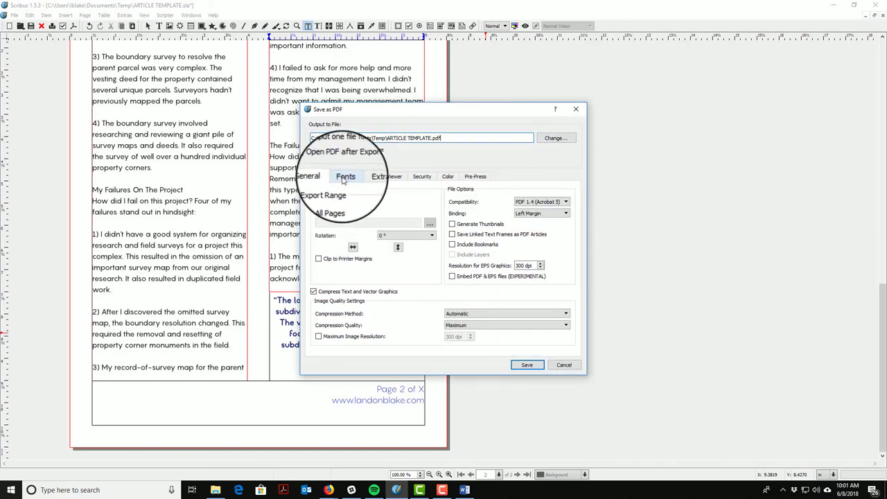
pyautogui.click(344, 176)
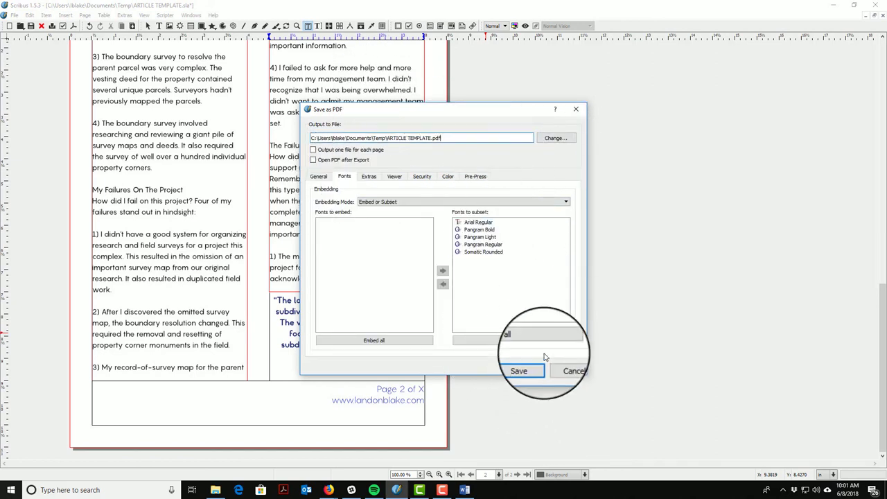
pyautogui.click(526, 377)
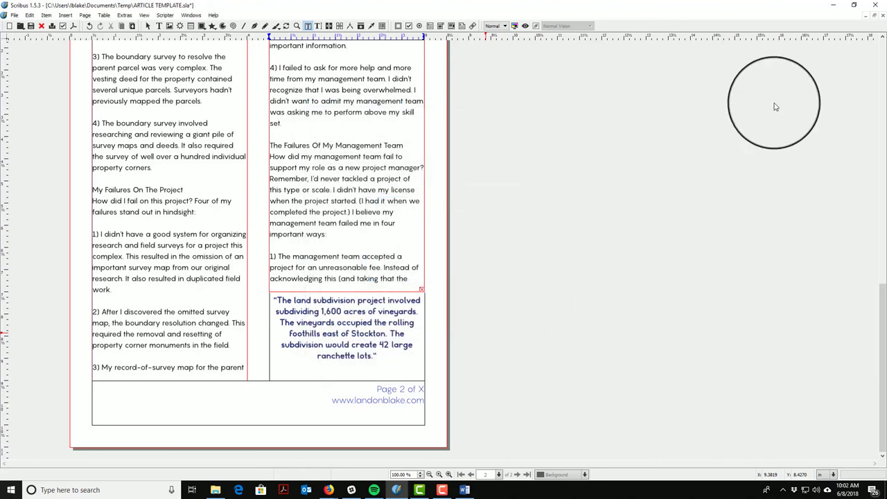
# Step: Switch to File Explorer and open the exported ARTICLE TEMPLATE.pdf from the Temp folder in Documents
pyautogui.click(836, 6)
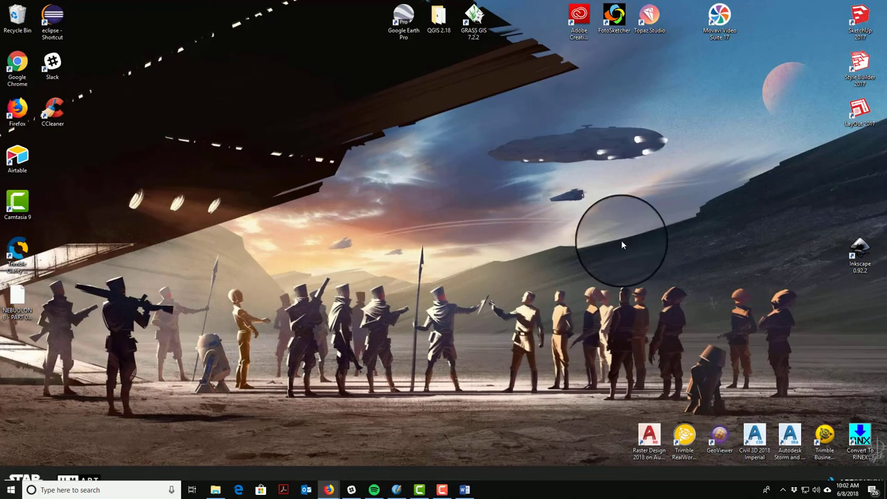
pyautogui.click(214, 490)
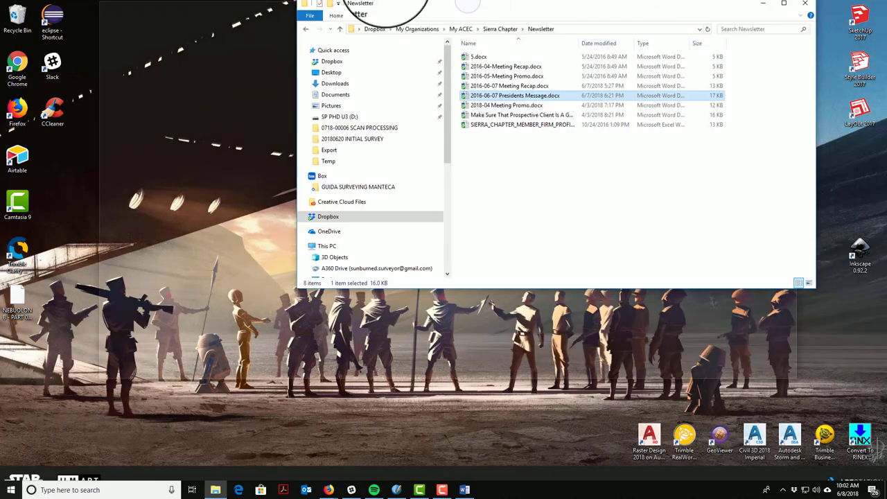
pyautogui.doubleClick(381, 8)
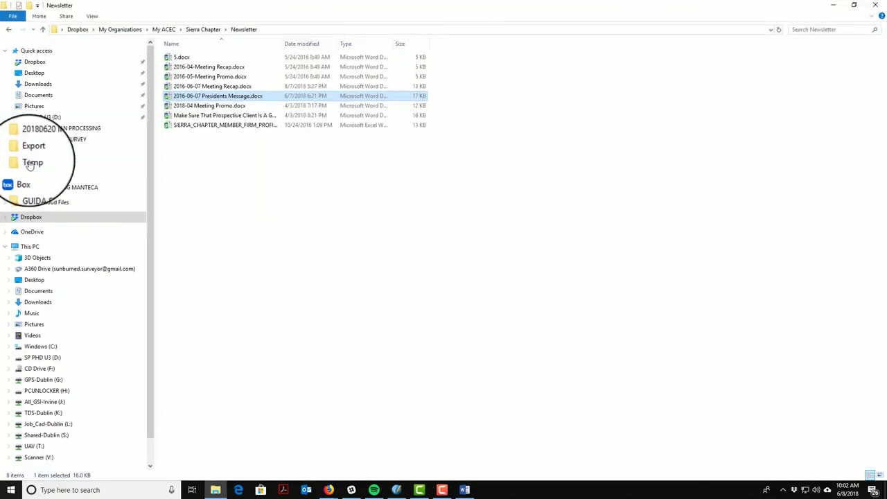
pyautogui.click(41, 95)
pyautogui.doubleClick(198, 80)
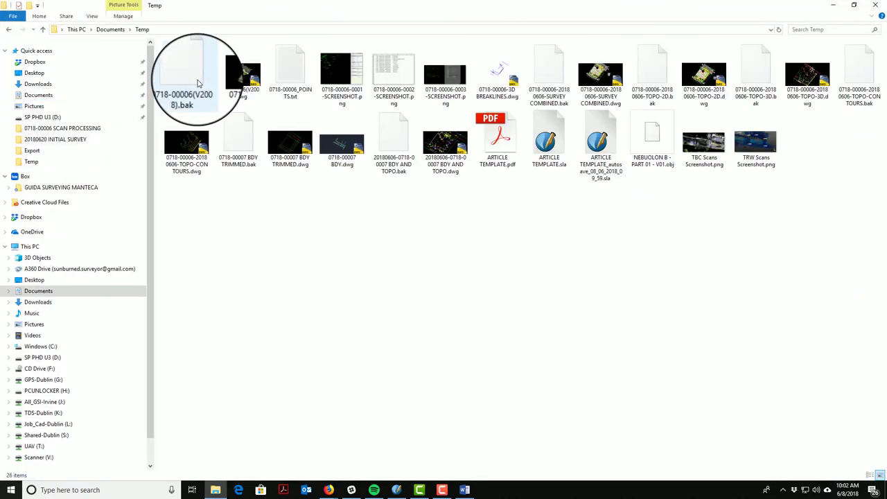
pyautogui.click(499, 131)
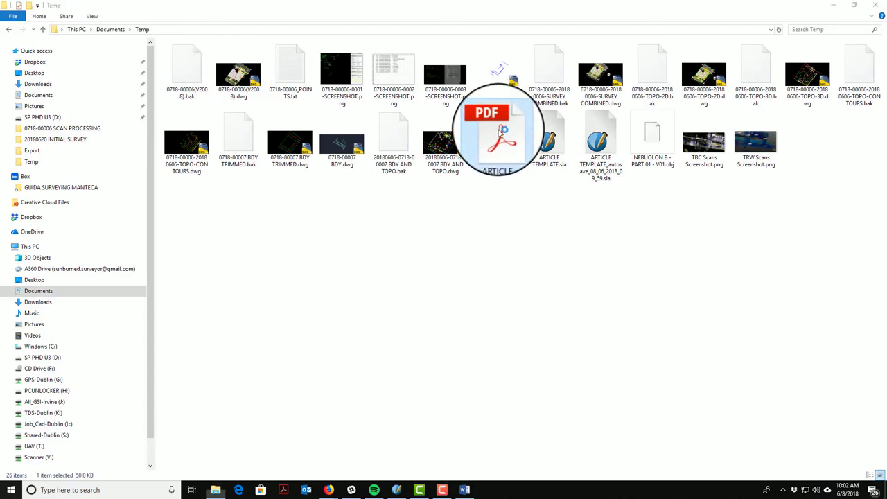
pyautogui.doubleClick(501, 131)
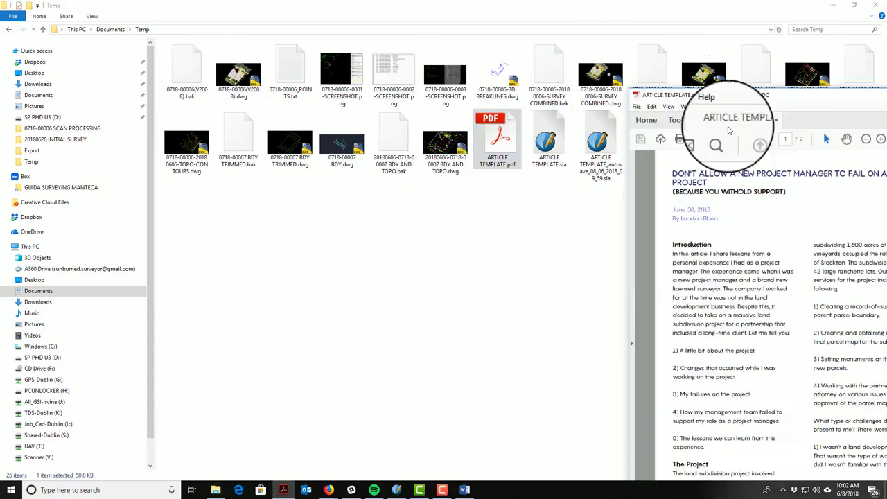
# Step: Review both pages of the exported PDF, examining the headings, linked text columns, page 2 block quote and footers
pyautogui.scroll(-2, 334, 177)
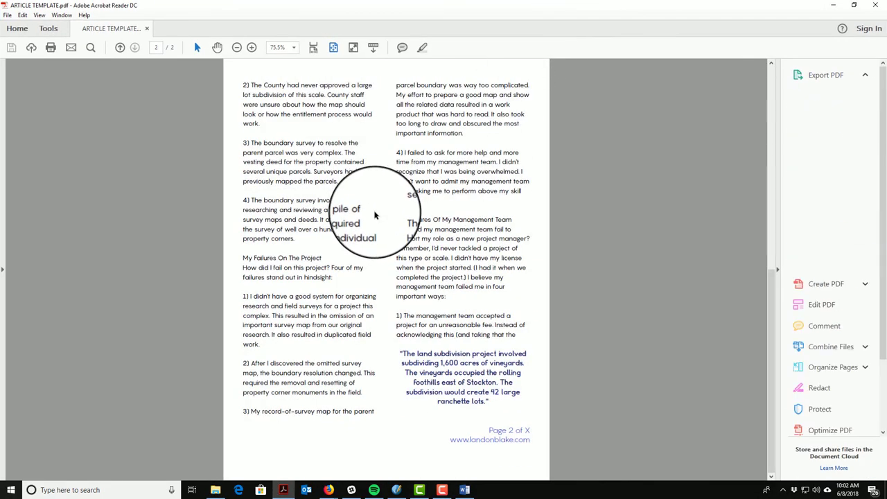
pyautogui.scroll(2, 380, 270)
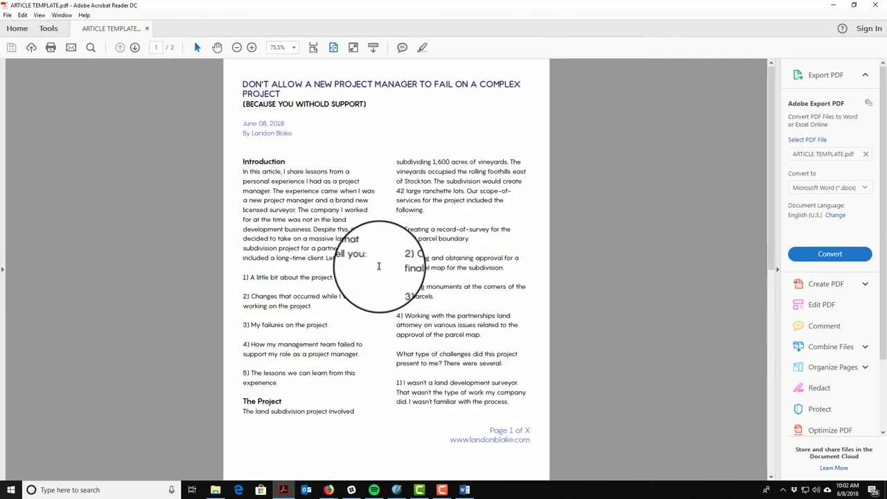
pyautogui.scroll(-2, 380, 267)
pyautogui.scroll(2, 376, 267)
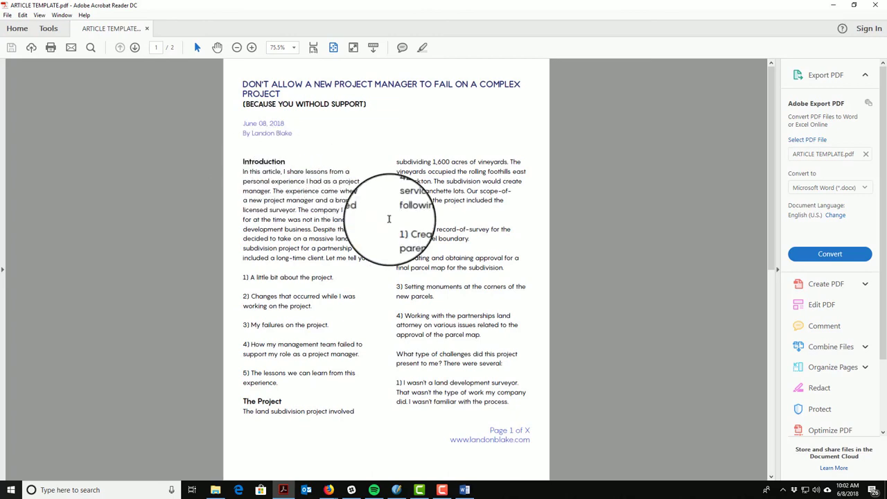
pyautogui.scroll(-2, 381, 228)
pyautogui.scroll(2, 472, 374)
pyautogui.scroll(-2, 468, 402)
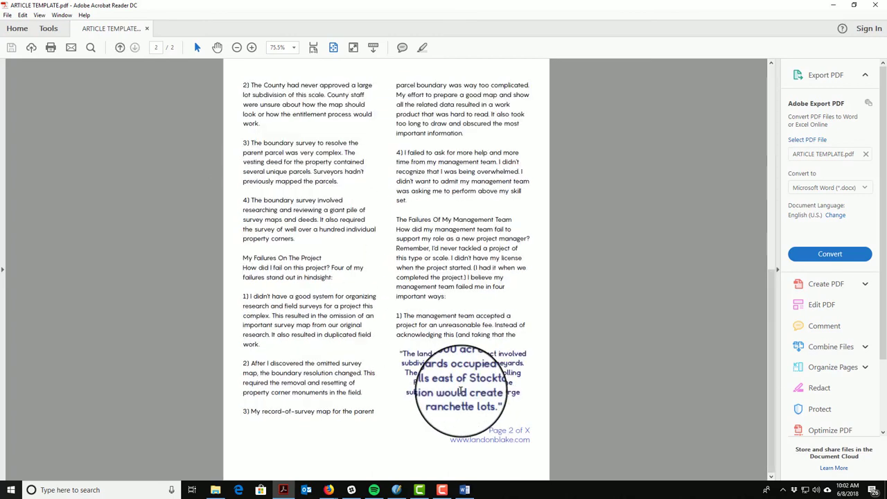
pyautogui.scroll(2, 452, 377)
pyautogui.scroll(-2, 458, 271)
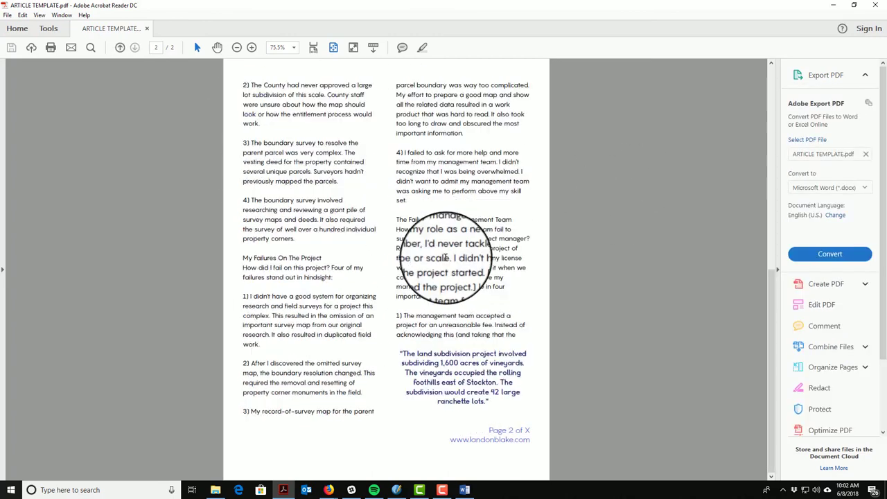
pyautogui.scroll(2, 446, 258)
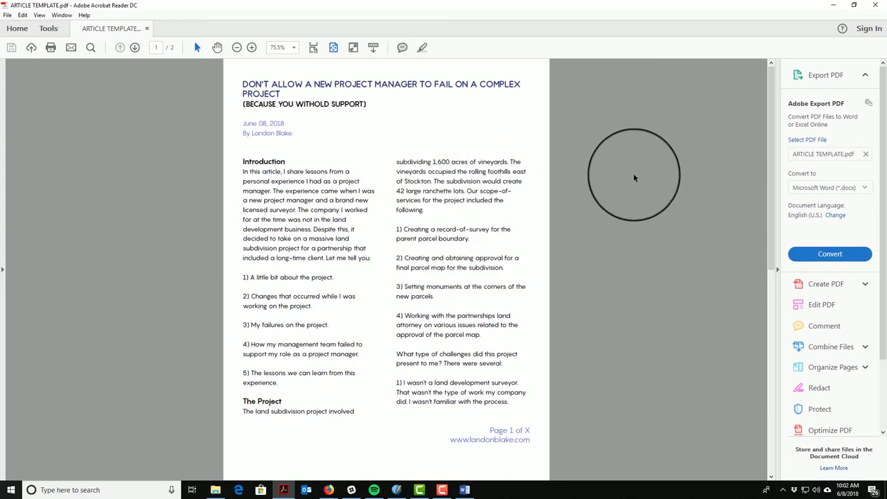
pyautogui.scroll(-2, 495, 254)
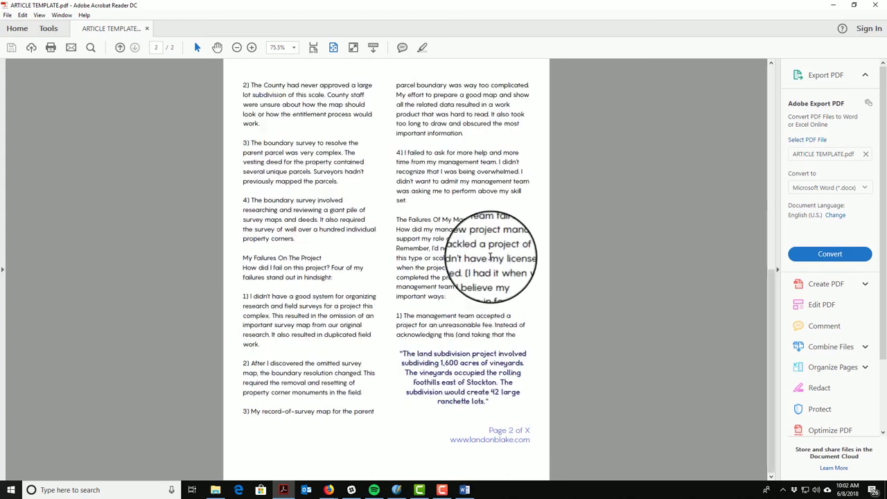
pyautogui.scroll(2, 478, 239)
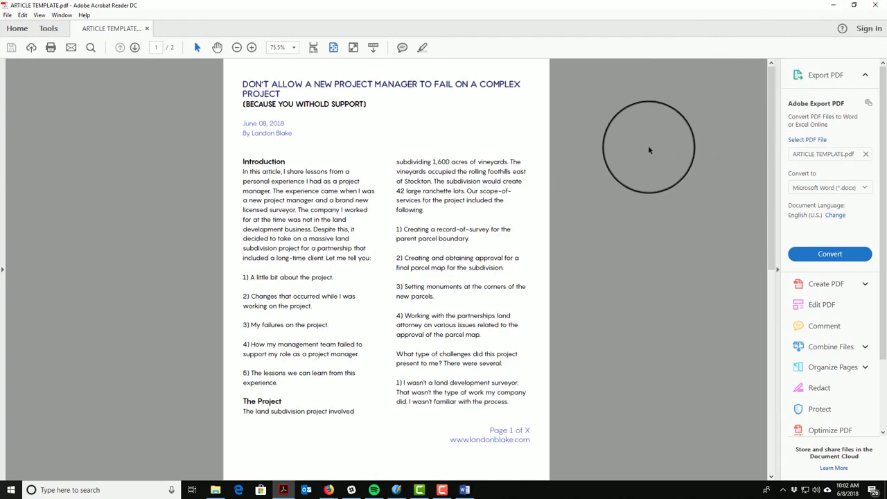
pyautogui.scroll(-2, 614, 148)
pyautogui.scroll(2, 627, 163)
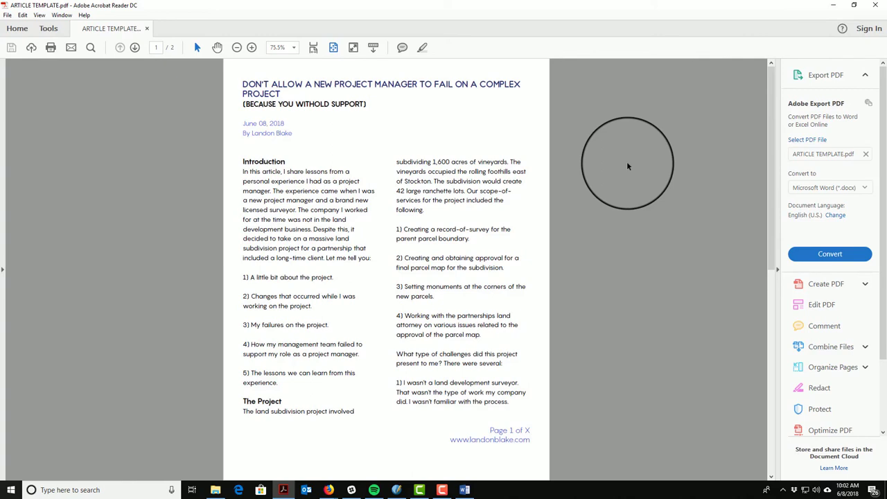
pyautogui.scroll(-2, 628, 166)
pyautogui.scroll(2, 626, 185)
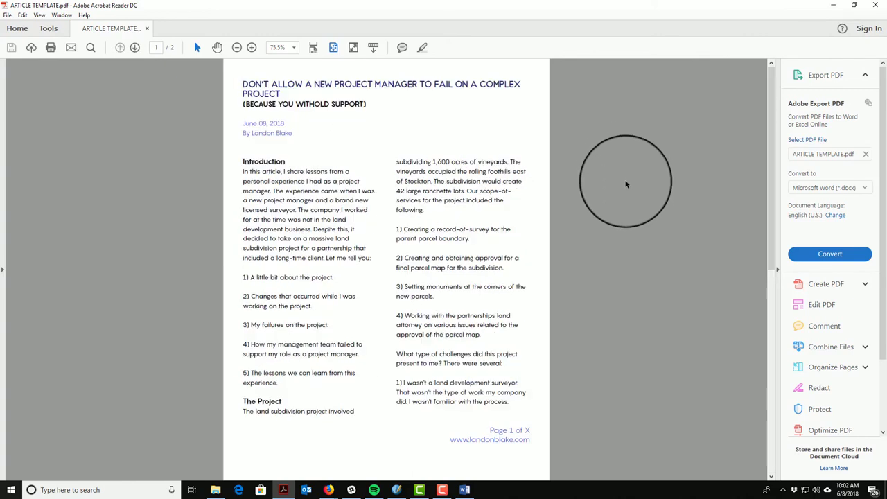